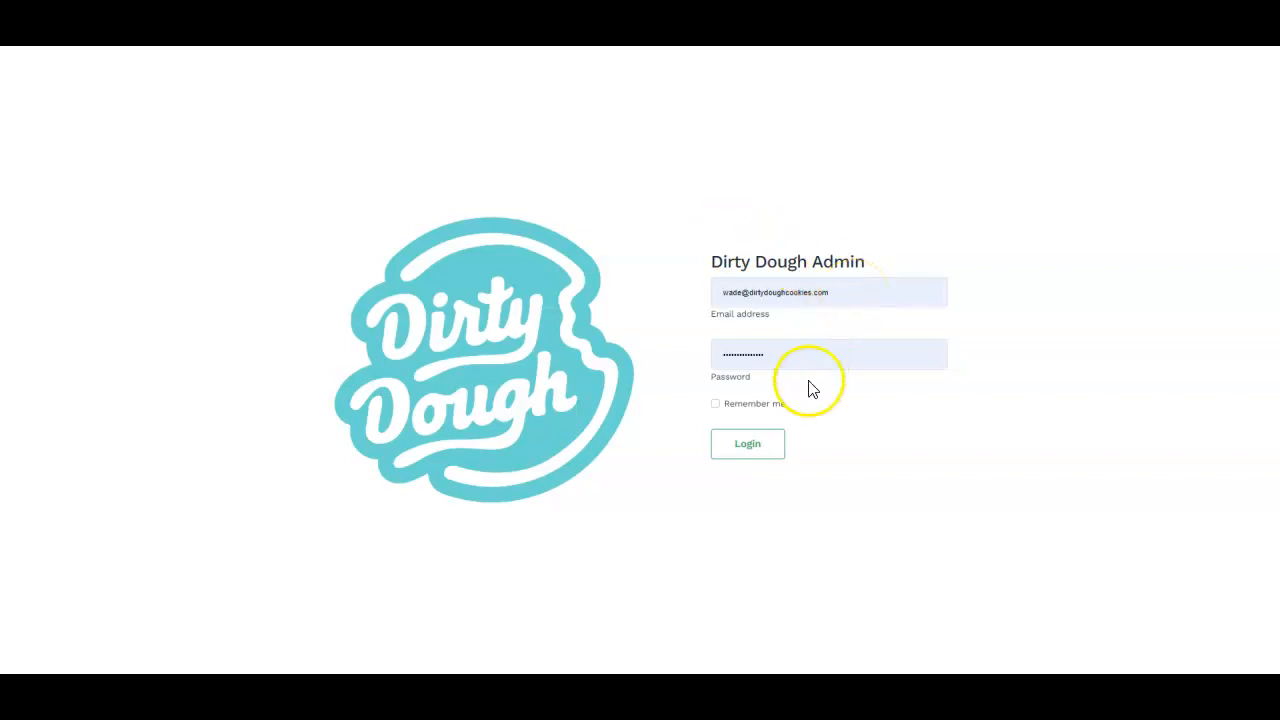
Log in to the admin portal with the prefilled credentials and highlight the welcome greeting in the header.
{"action": "left_click", "coordinate": [772, 453]}
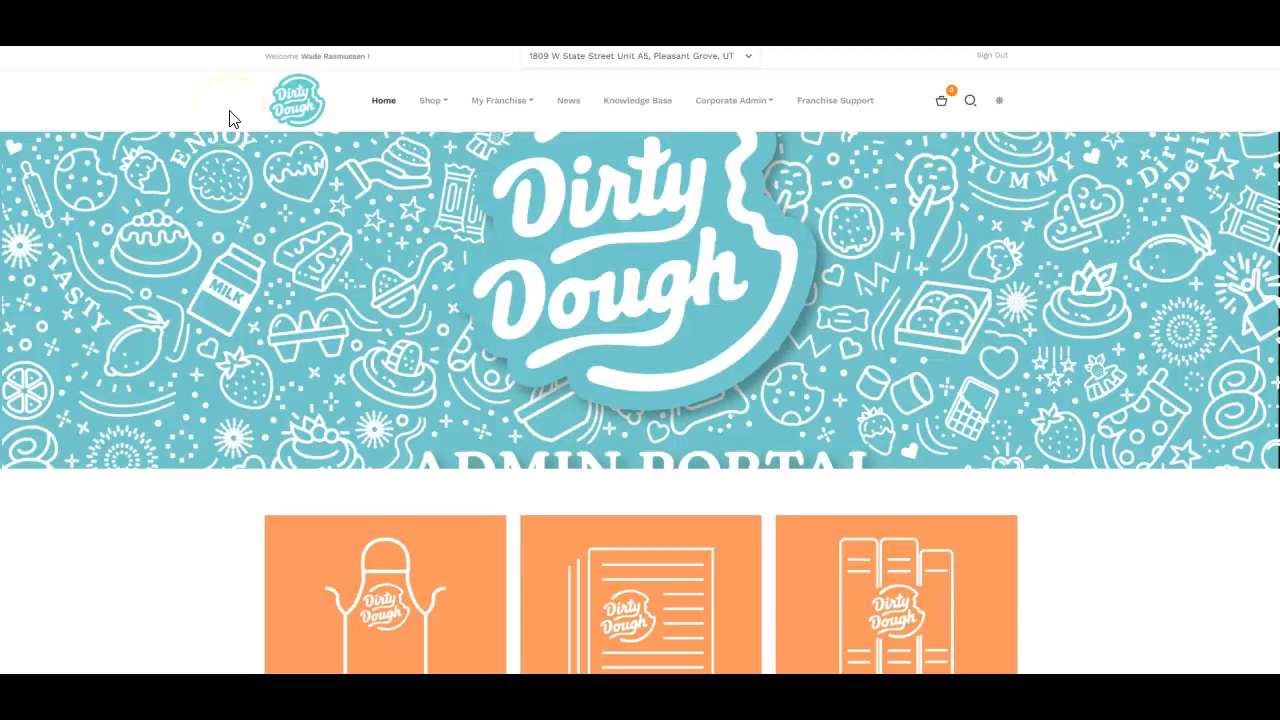
{"action": "left_click", "coordinate": [237, 121]}
{"action": "left_click", "coordinate": [253, 112]}
{"action": "left_click_drag", "start_coordinate": [258, 56], "coordinate": [400, 51]}
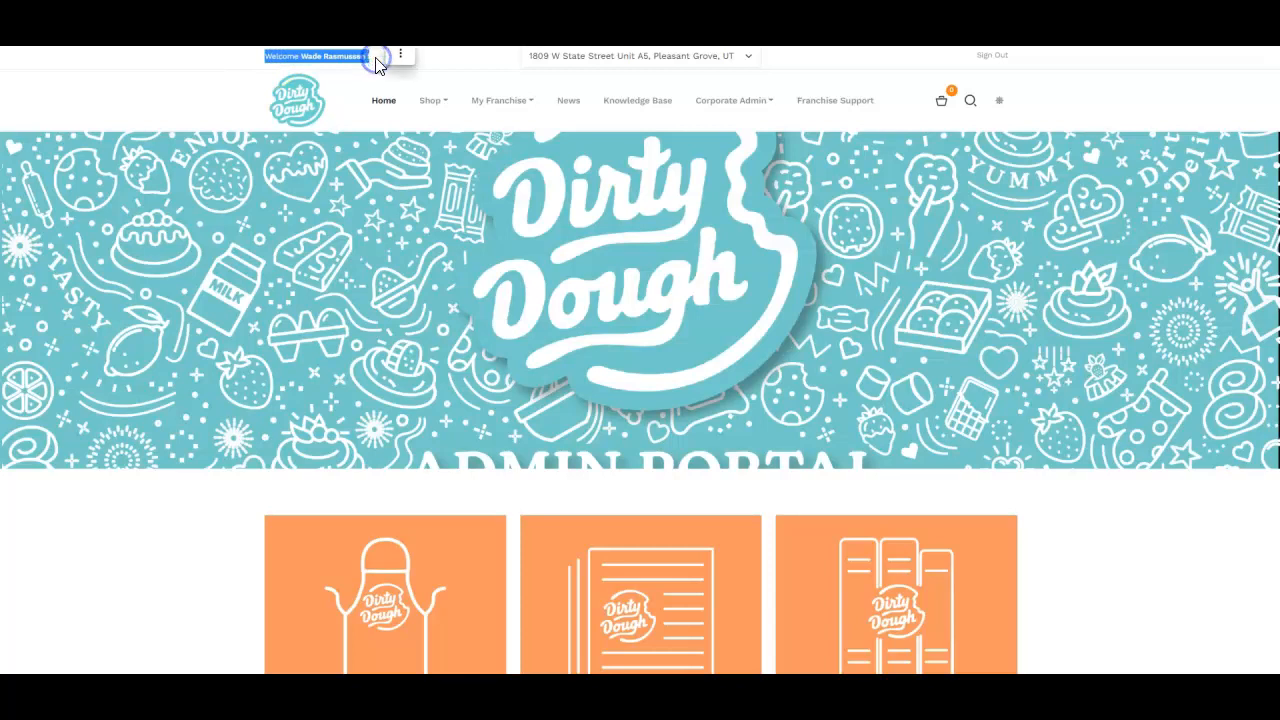
{"action": "left_click", "coordinate": [365, 68]}
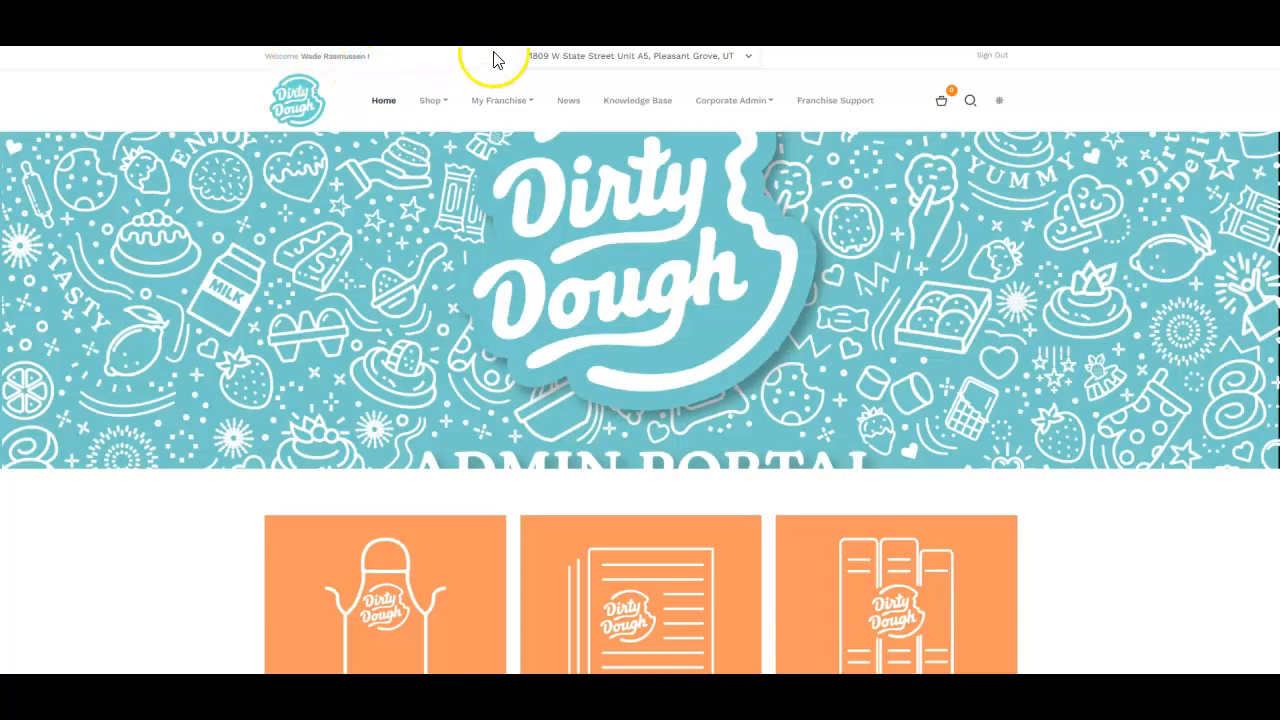
Switch the active franchise location to the Vineyard, UT store.
{"action": "left_click", "coordinate": [750, 62]}
{"action": "left_click", "coordinate": [740, 90]}
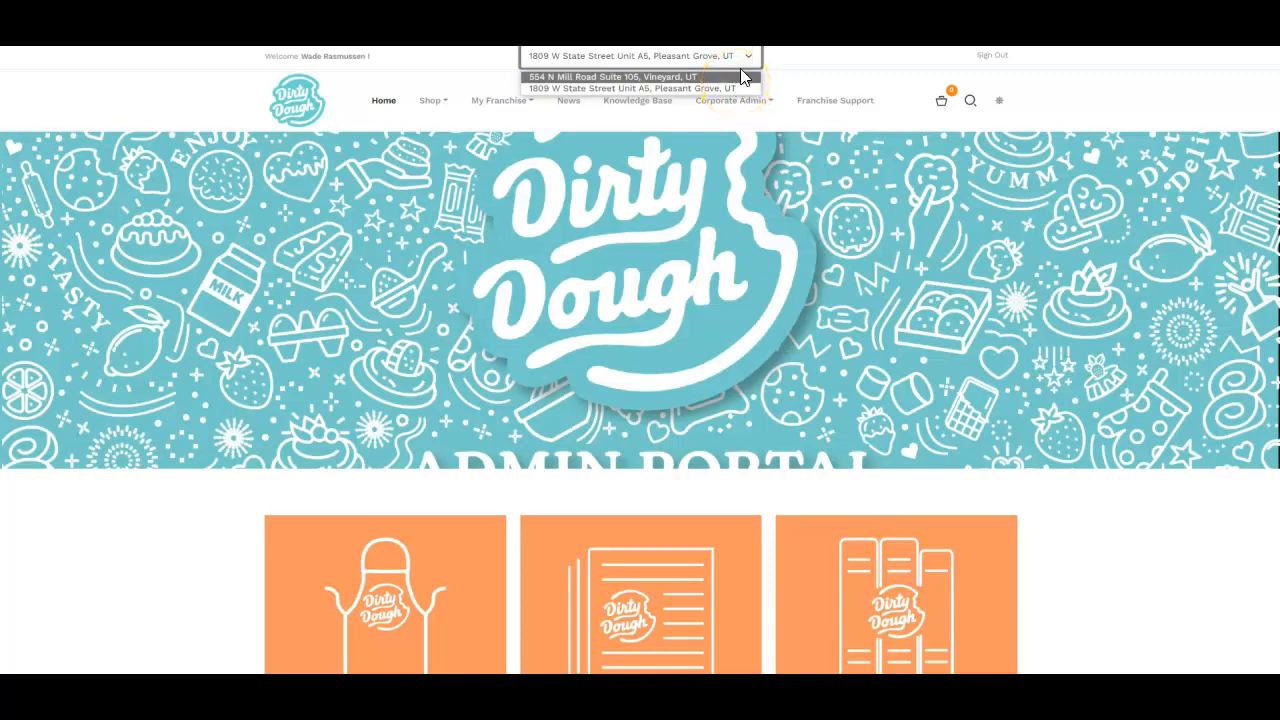
{"action": "left_click", "coordinate": [742, 60]}
{"action": "left_click", "coordinate": [740, 62]}
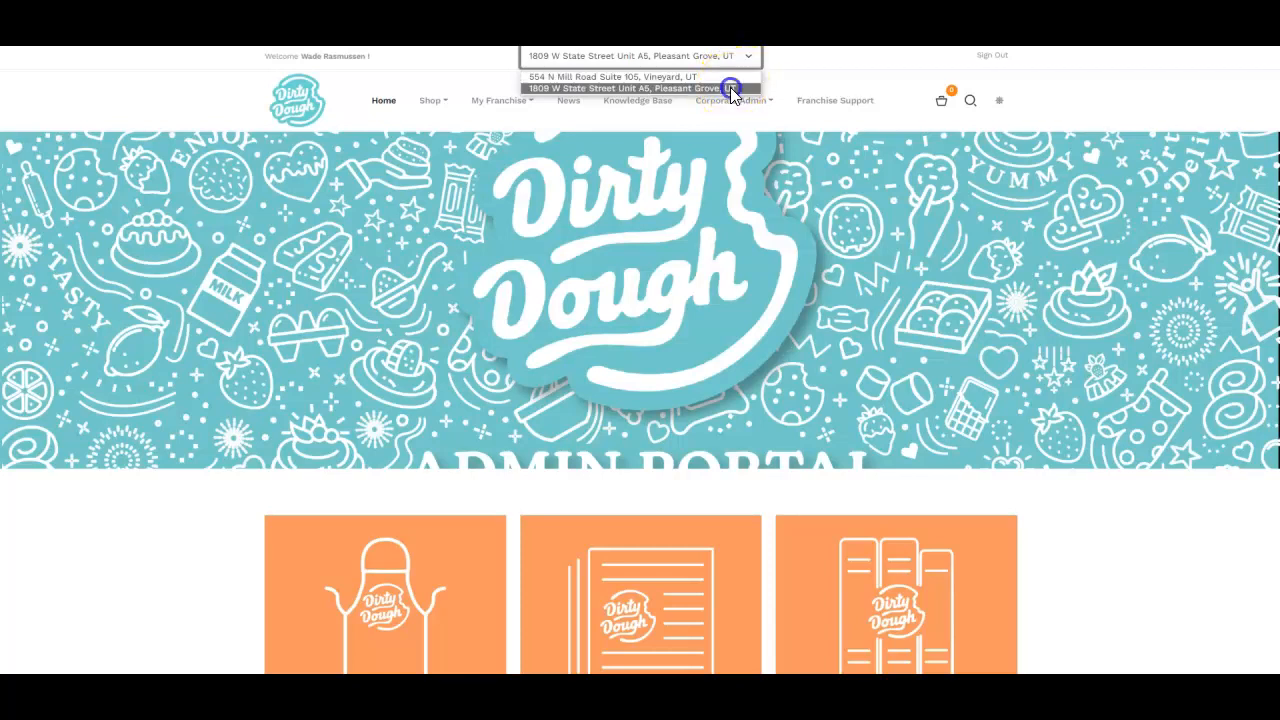
{"action": "left_click", "coordinate": [735, 88]}
{"action": "left_click", "coordinate": [742, 60]}
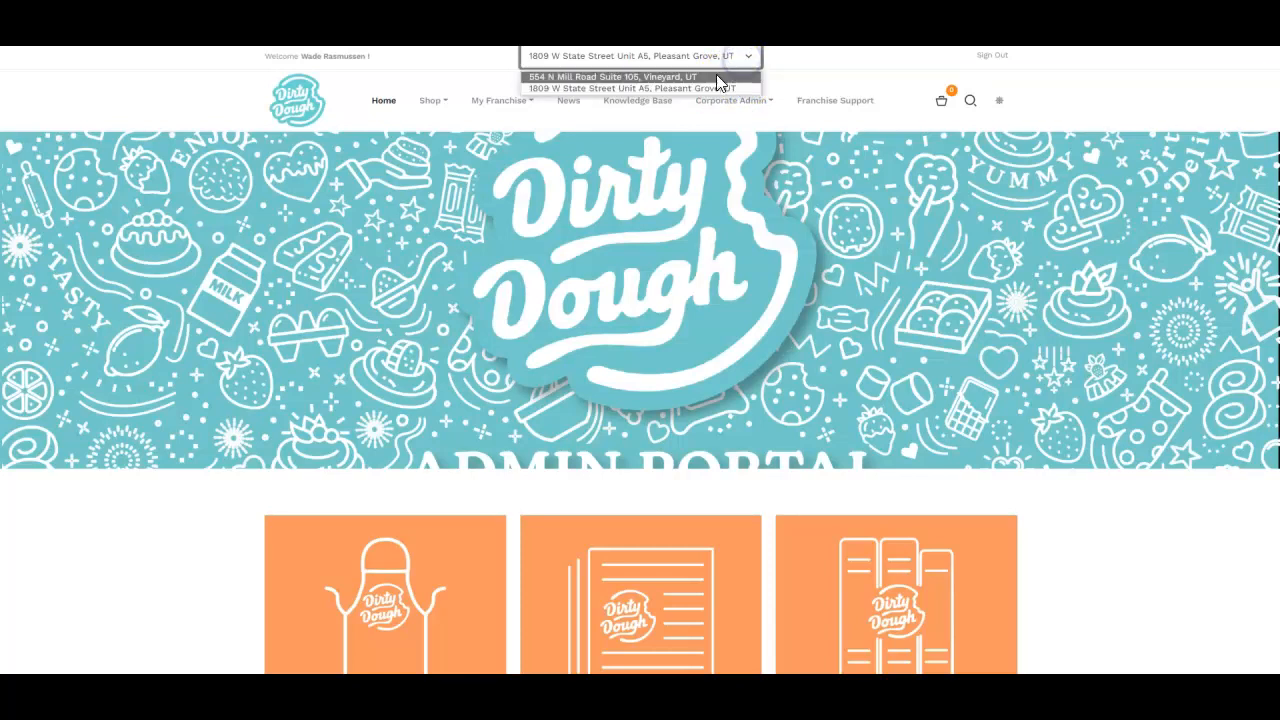
{"action": "left_click", "coordinate": [740, 82]}
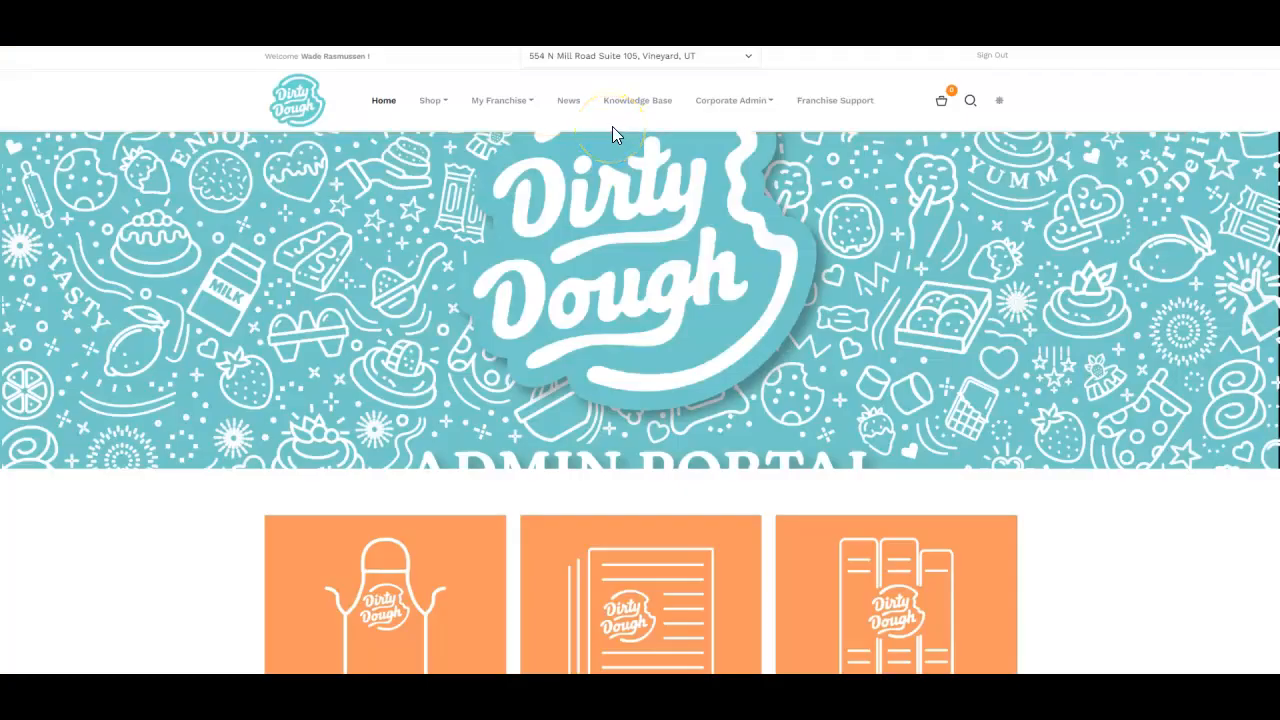
Review the portal's site navigation, including the Shop categories, the My Franchise options and the product search.
{"action": "left_click", "coordinate": [656, 153]}
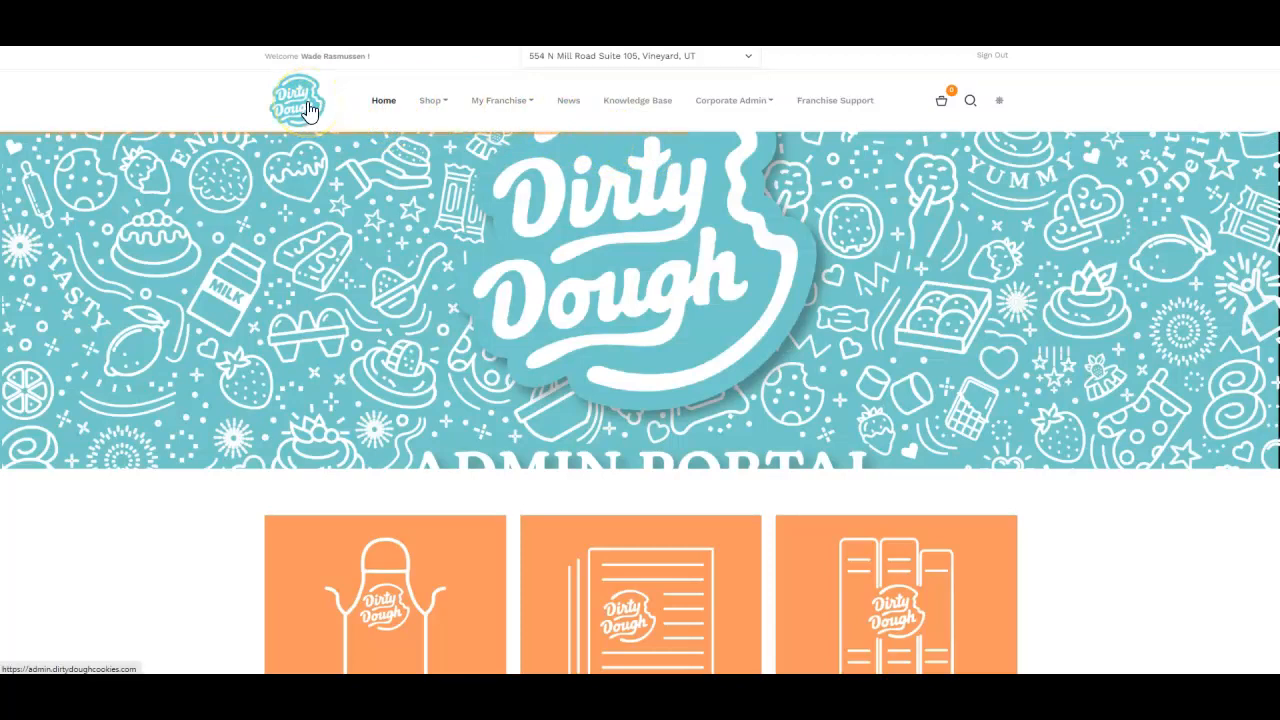
{"action": "left_click", "coordinate": [386, 106]}
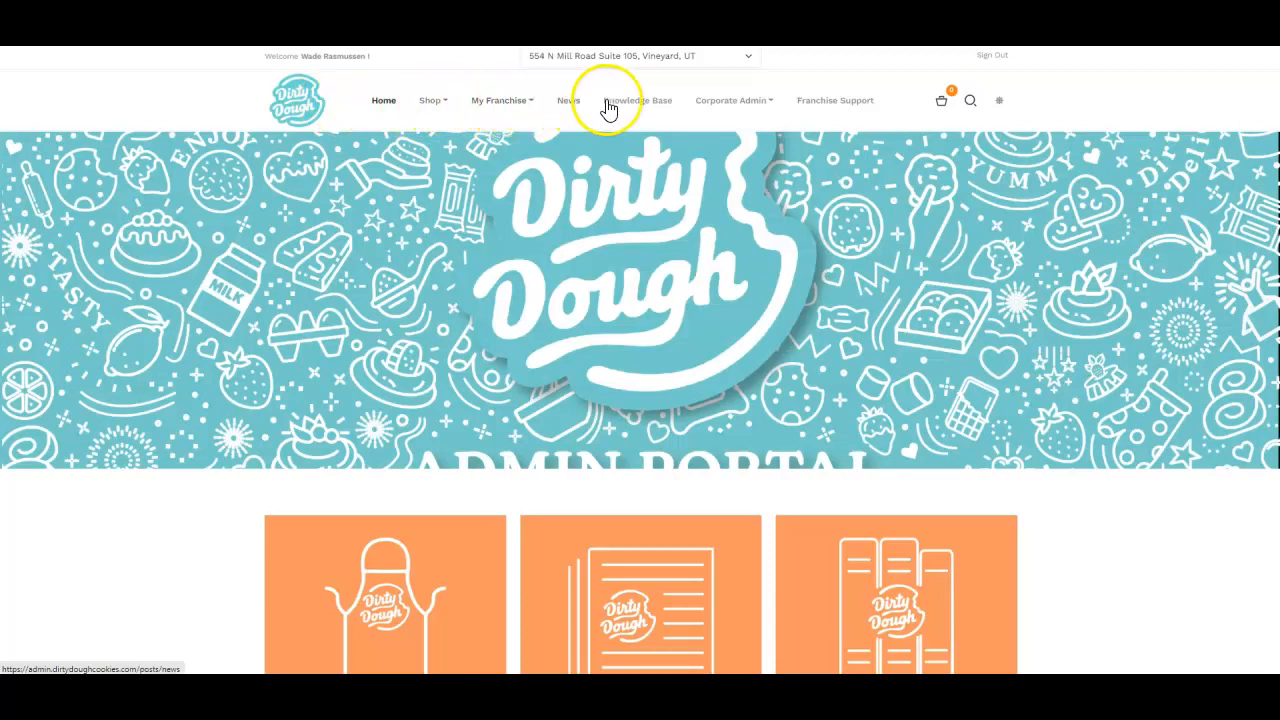
{"action": "left_click", "coordinate": [444, 104]}
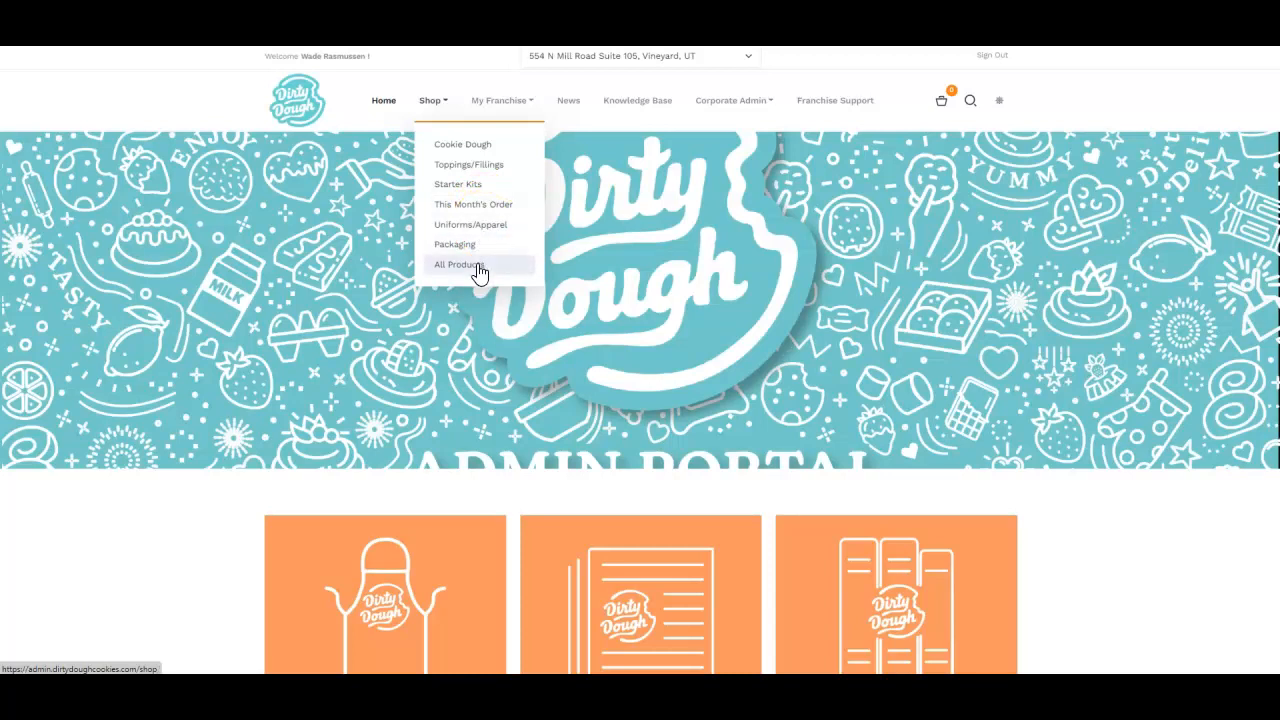
{"action": "left_click", "coordinate": [531, 105]}
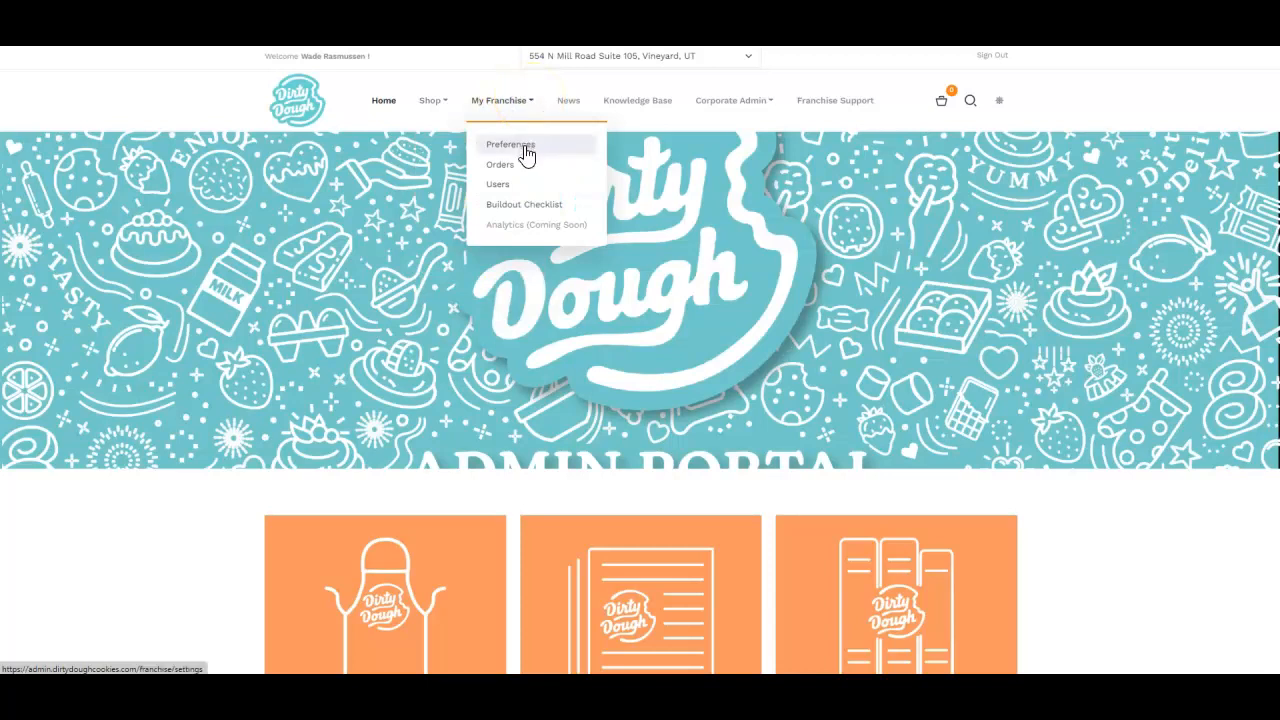
{"action": "left_click", "coordinate": [518, 188]}
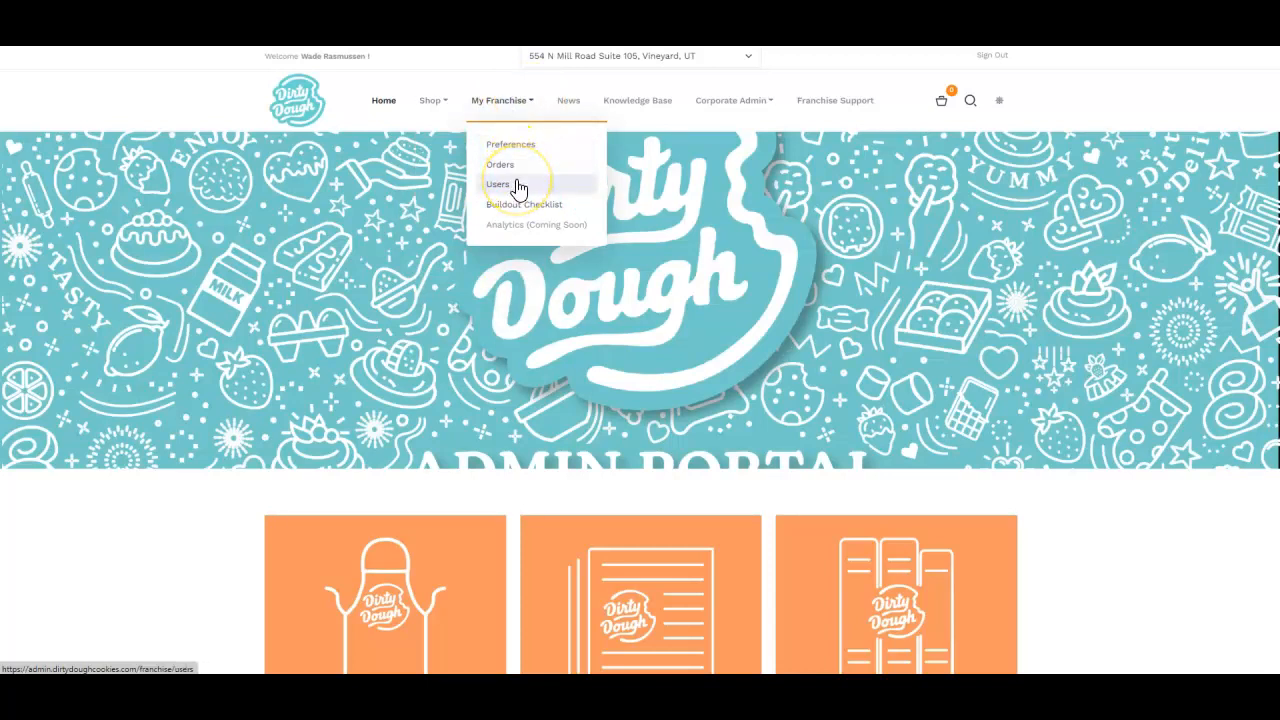
{"action": "left_click", "coordinate": [520, 210]}
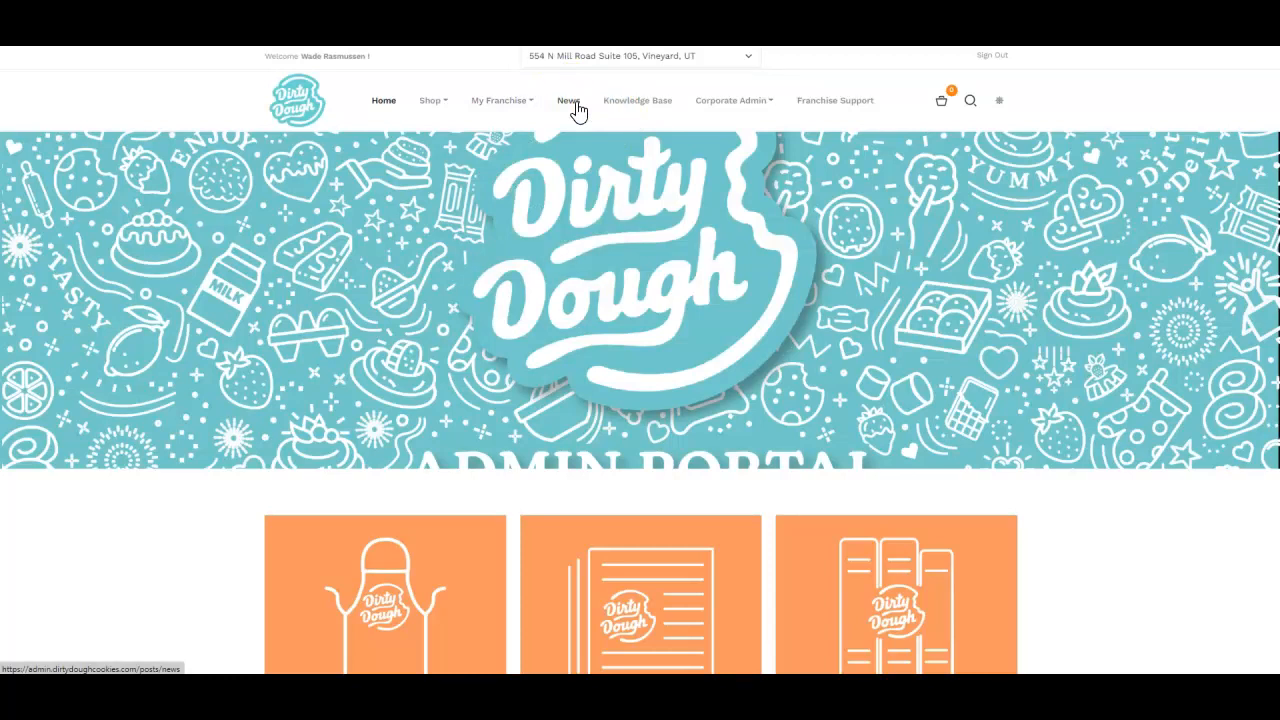
{"action": "left_click", "coordinate": [655, 104]}
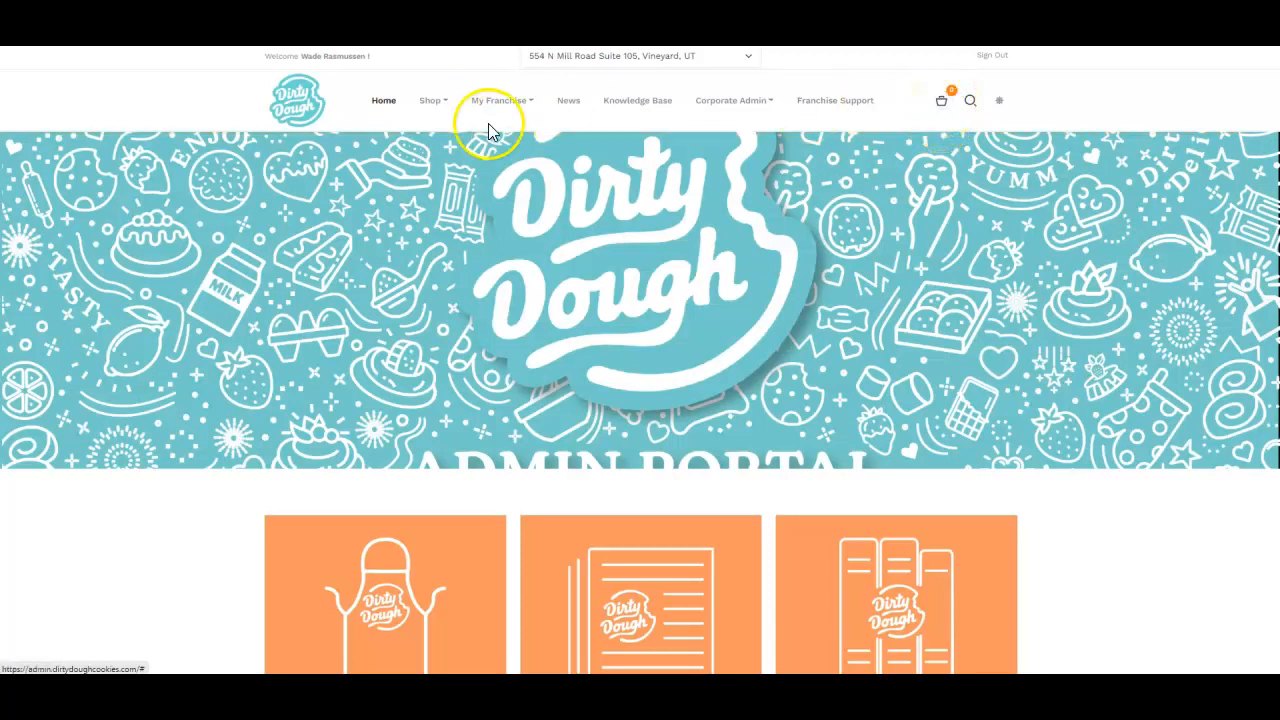
{"action": "left_click", "coordinate": [437, 102]}
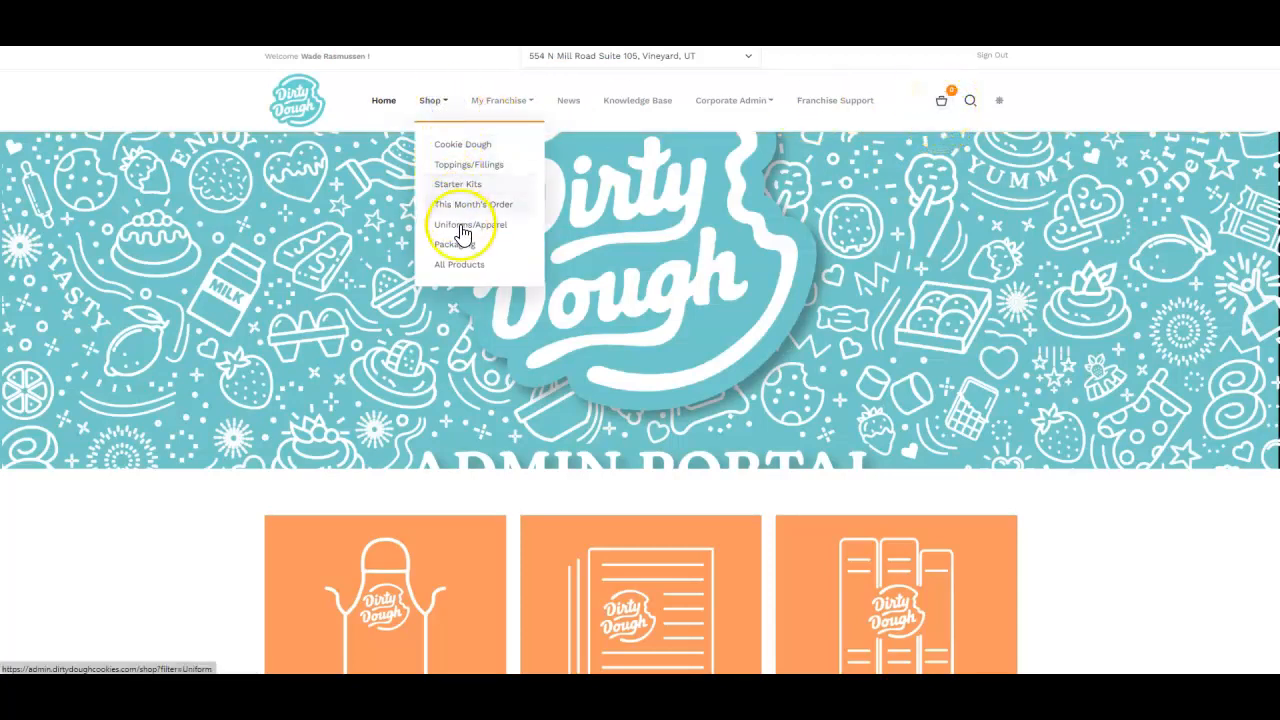
{"action": "left_click", "coordinate": [943, 104]}
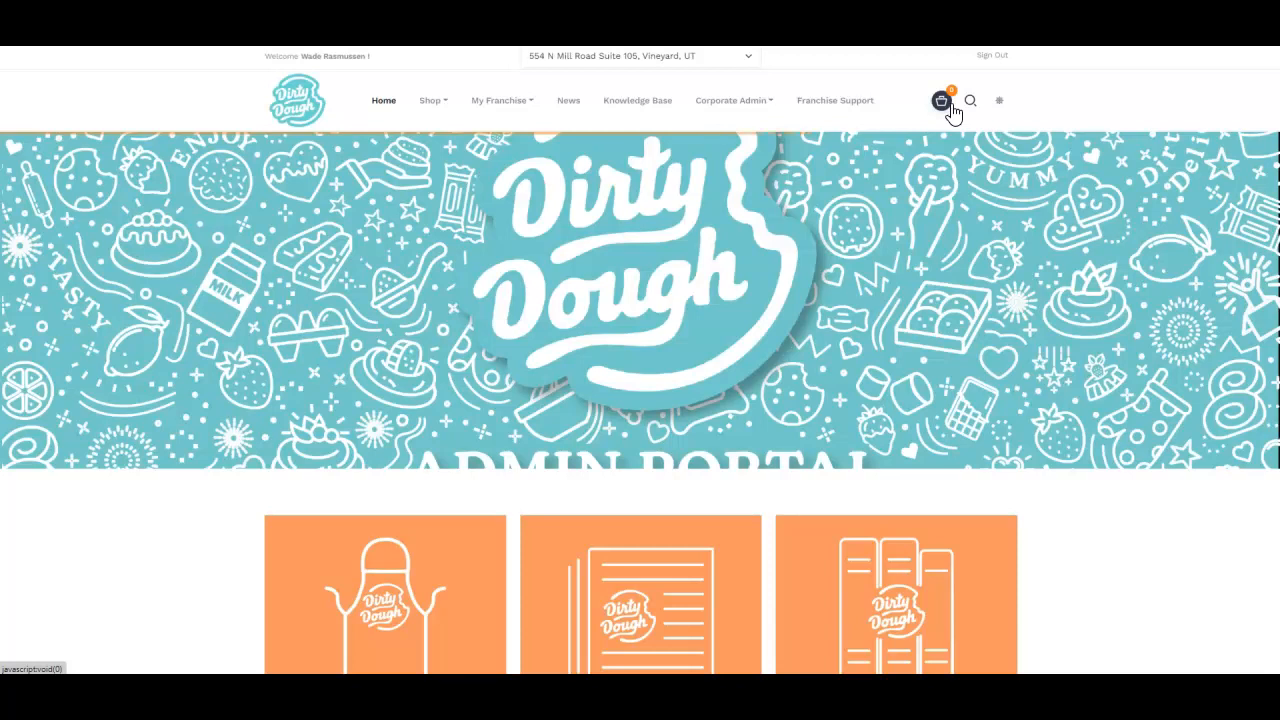
{"action": "left_click", "coordinate": [969, 104]}
{"action": "left_click", "coordinate": [786, 151]}
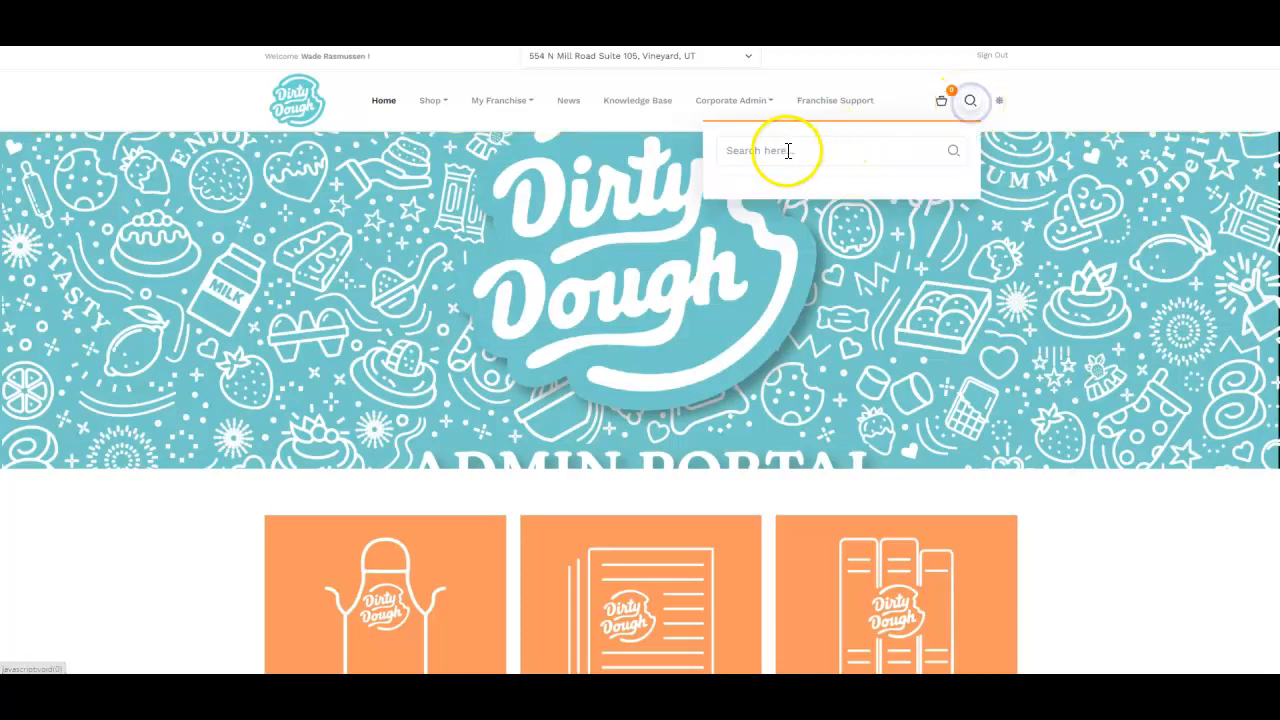
{"action": "left_click", "coordinate": [906, 110]}
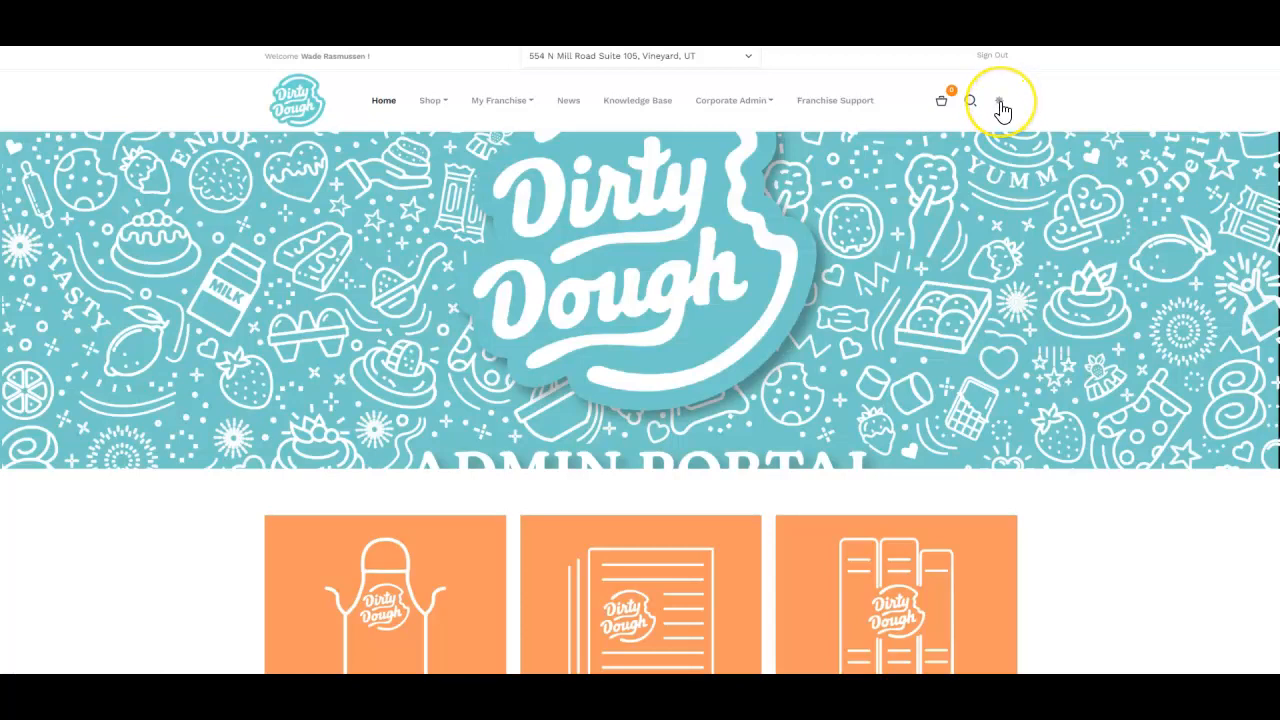
{"action": "left_click", "coordinate": [999, 104]}
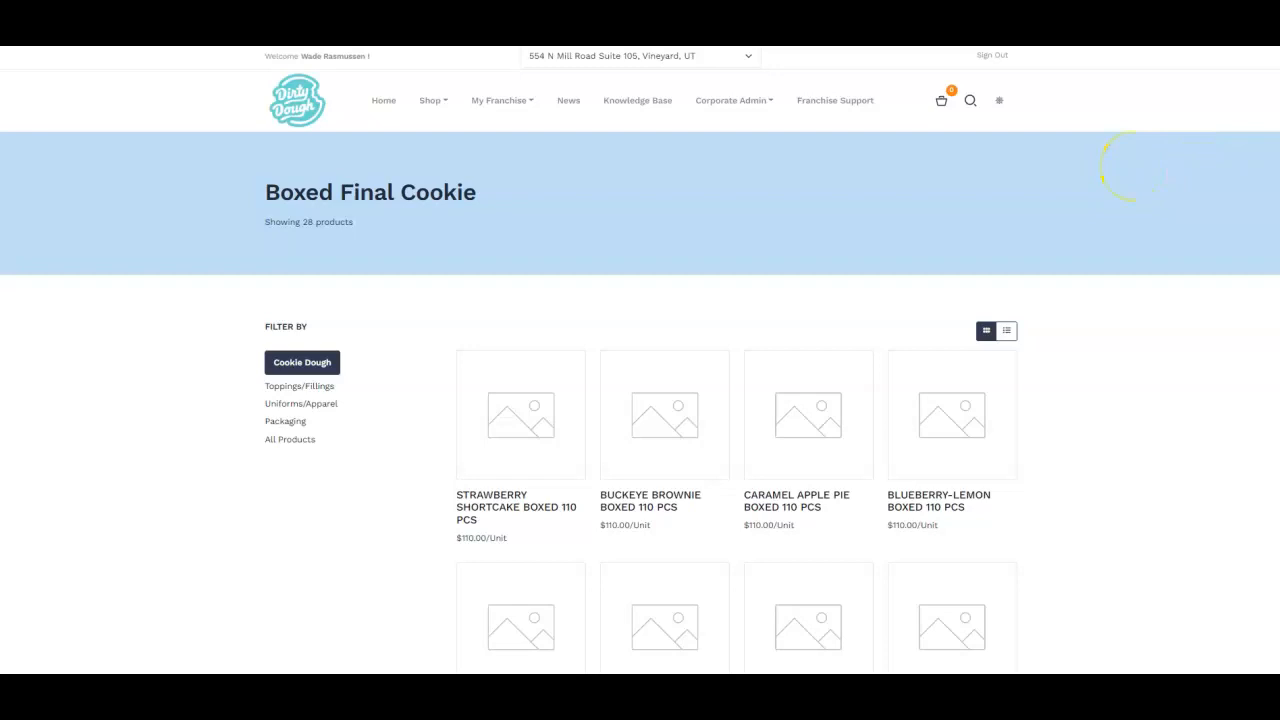
Browse the Cookie Dough products and add one BLUEBERRY-LEMON BOXED 110 PCS to the cart.
{"action": "scroll", "coordinate": [1035, 461], "scroll_direction": "down", "scroll_amount": 1}
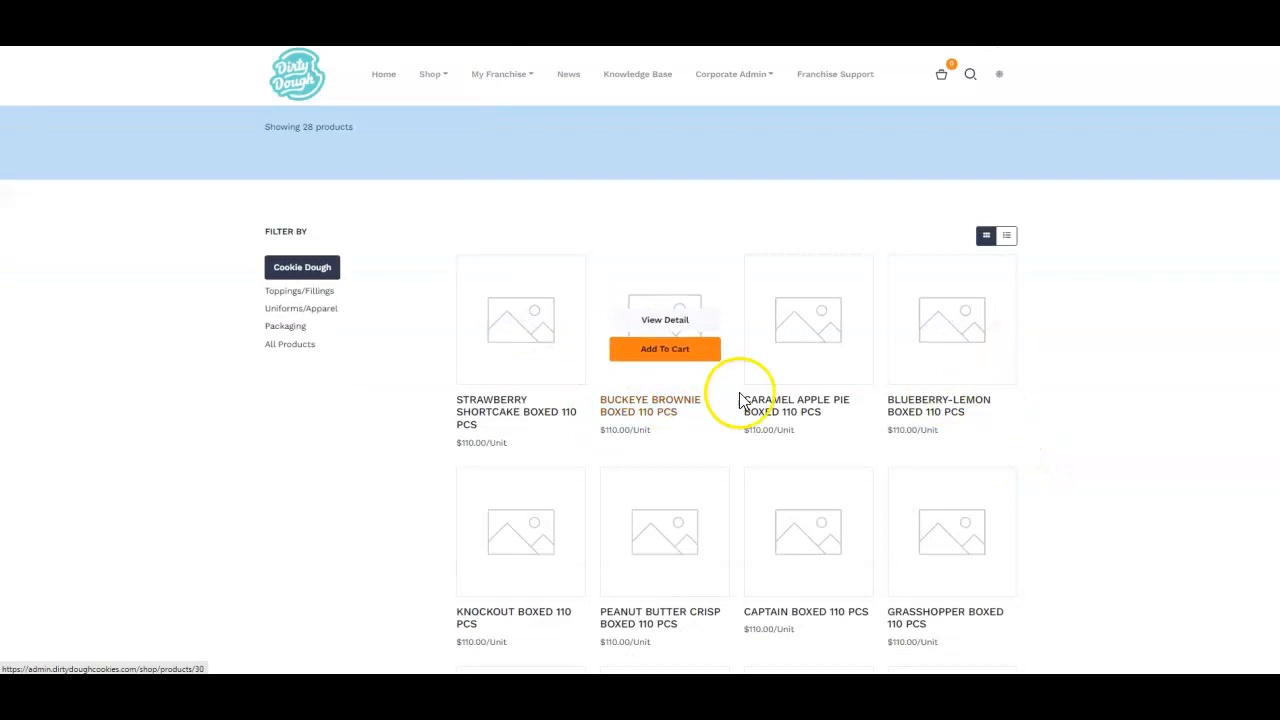
{"action": "scroll", "coordinate": [930, 440], "scroll_direction": "down", "scroll_amount": 2}
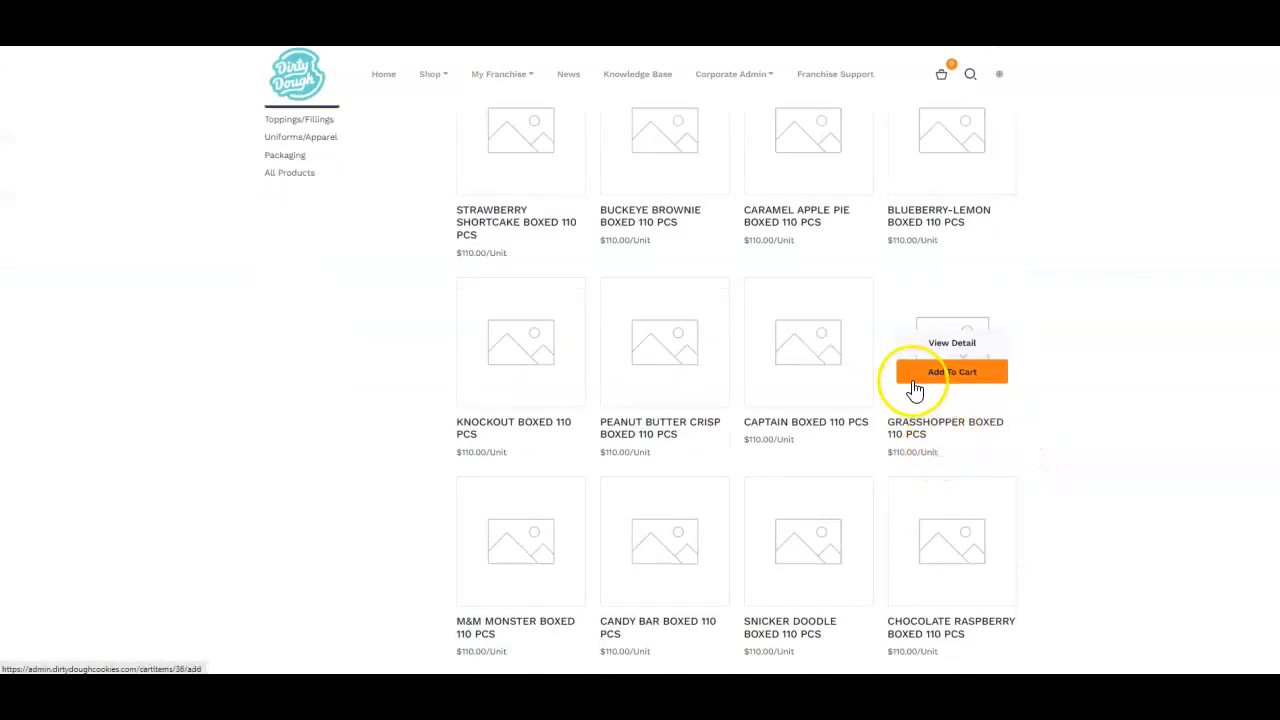
{"action": "scroll", "coordinate": [880, 357], "scroll_direction": "up", "scroll_amount": 1}
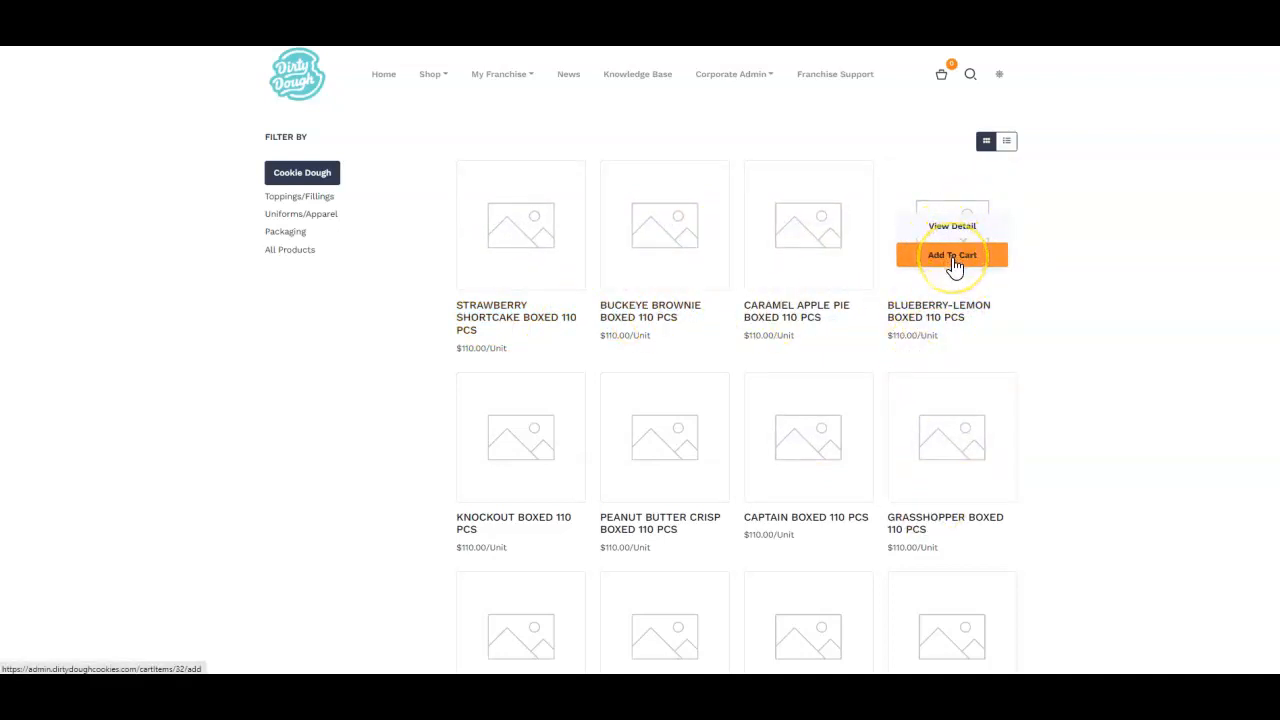
{"action": "left_click", "coordinate": [953, 257]}
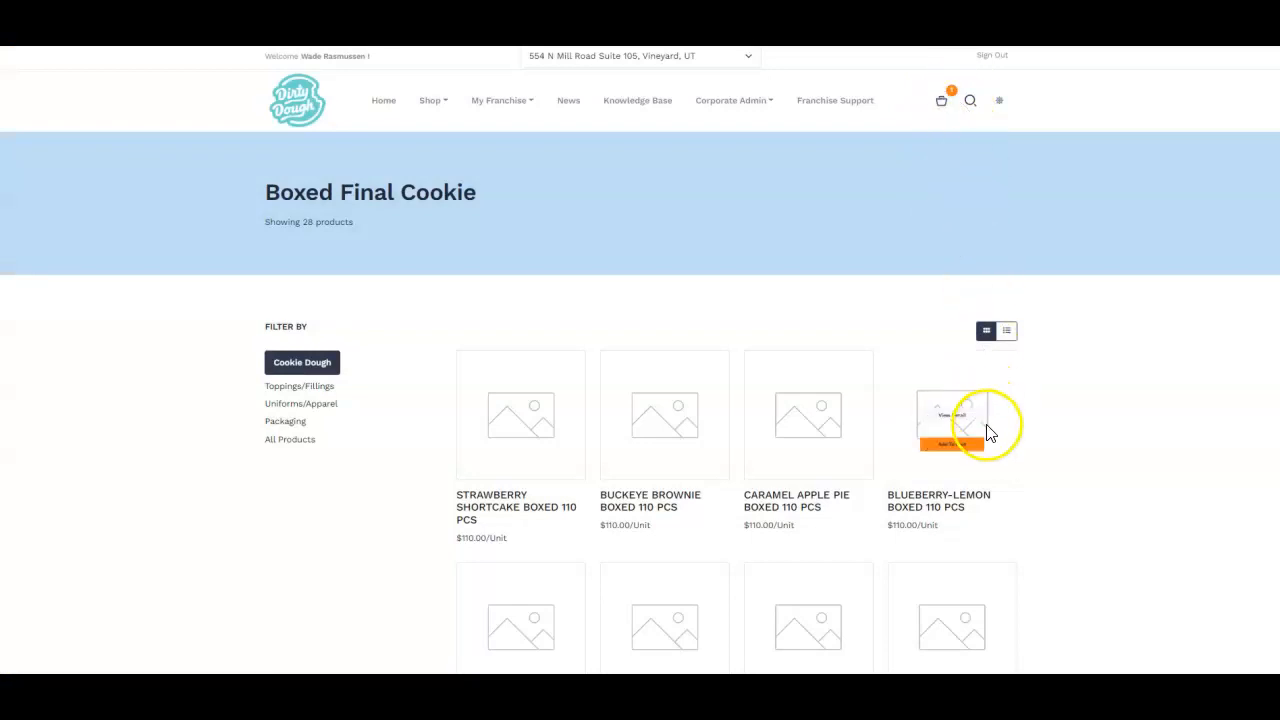
Add another 2000 units of BLUEBERRY-LEMON BOXED 110 PCS to the cart from its product detail page.
{"action": "left_click", "coordinate": [955, 415]}
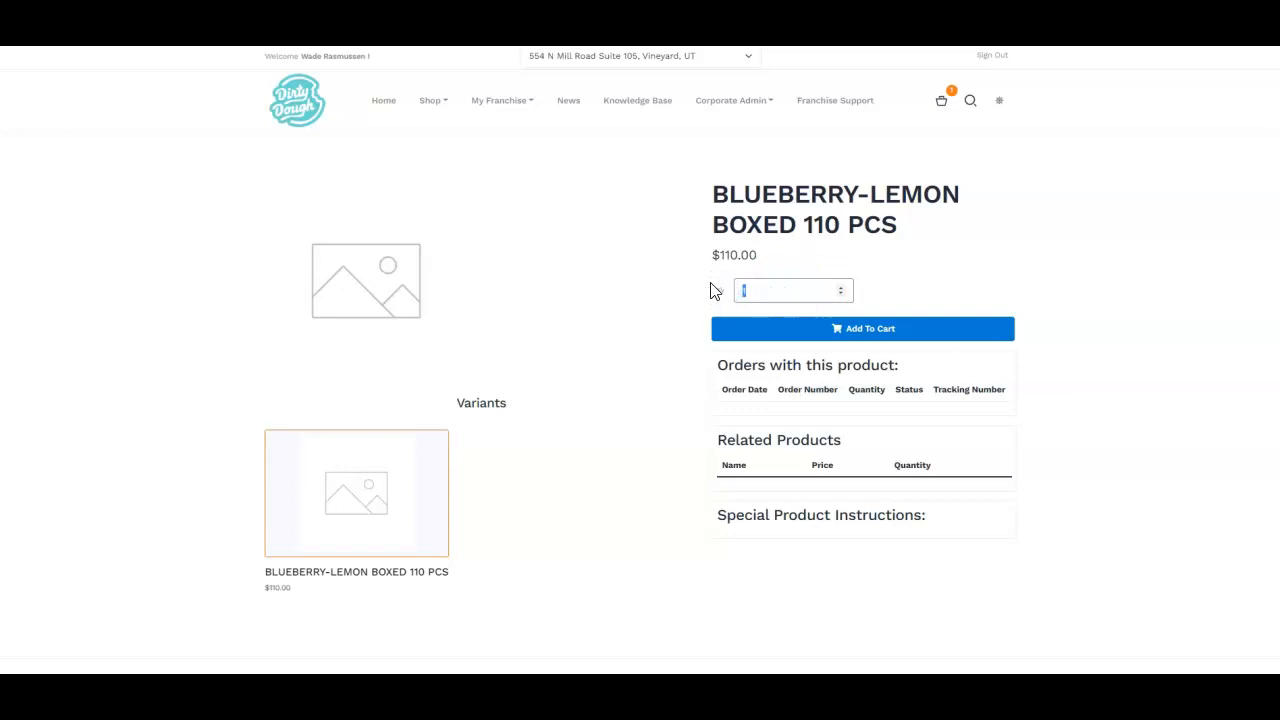
{"action": "type", "text": "000"}
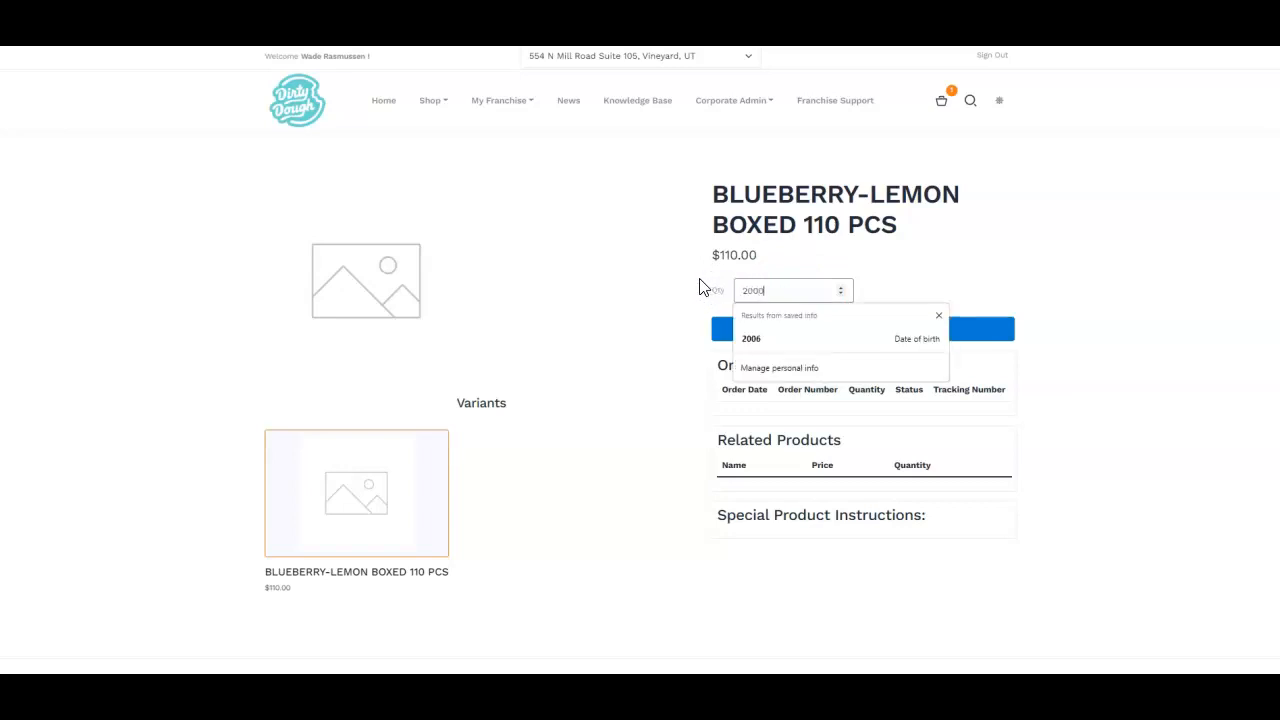
{"action": "left_click", "coordinate": [995, 248]}
{"action": "left_click", "coordinate": [855, 335]}
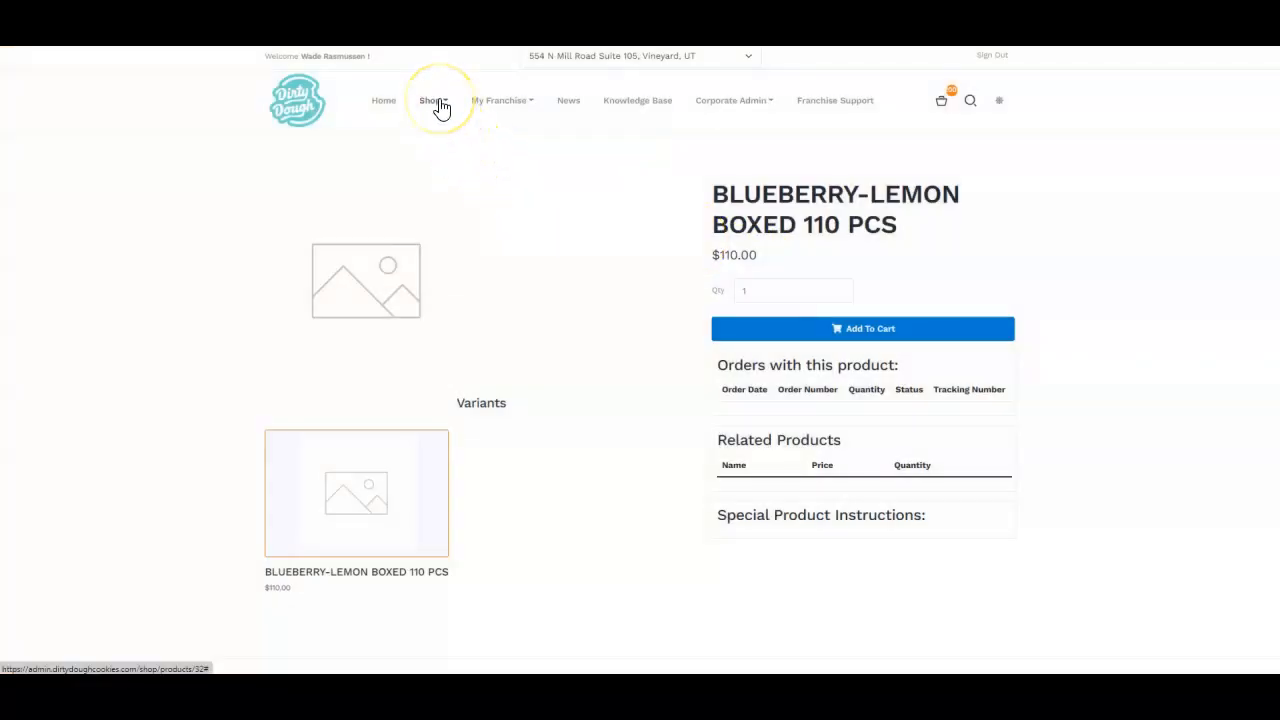
Add one DIRTY SIX BOX (BLUE) from the Packaging category to the cart.
{"action": "left_click", "coordinate": [438, 101]}
{"action": "left_click", "coordinate": [460, 248]}
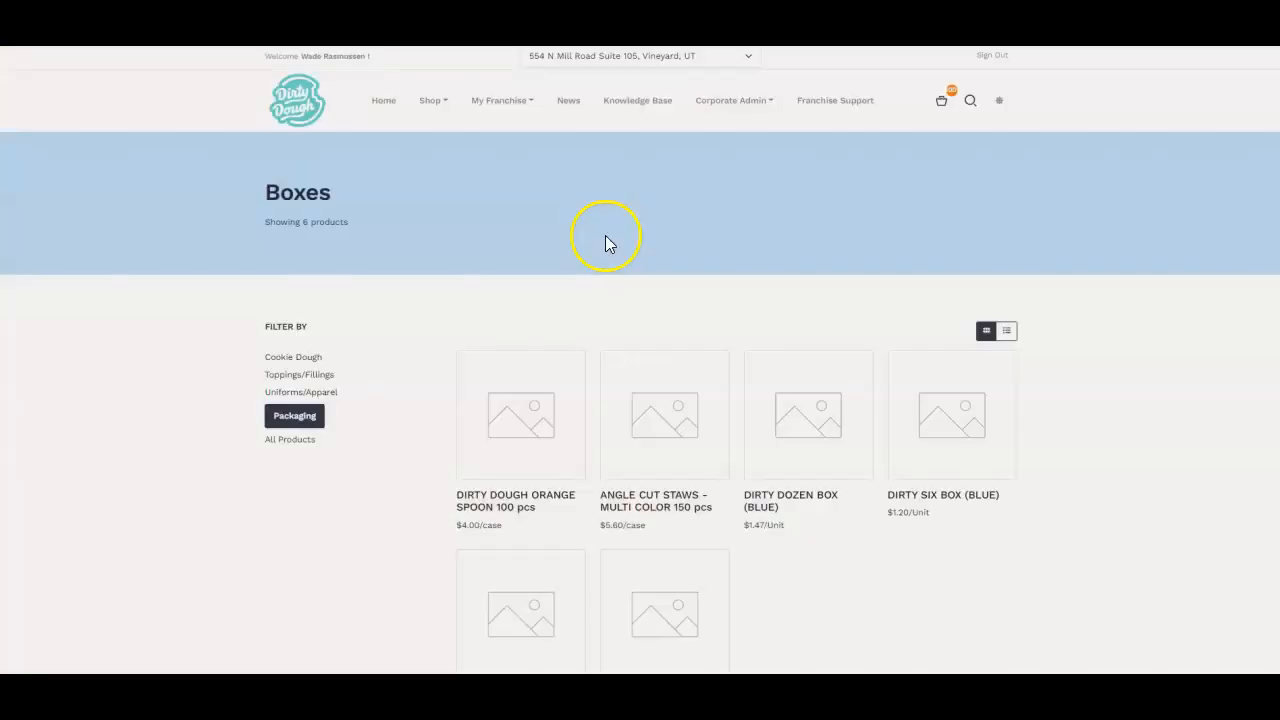
{"action": "scroll", "coordinate": [670, 314], "scroll_direction": "down", "scroll_amount": 2}
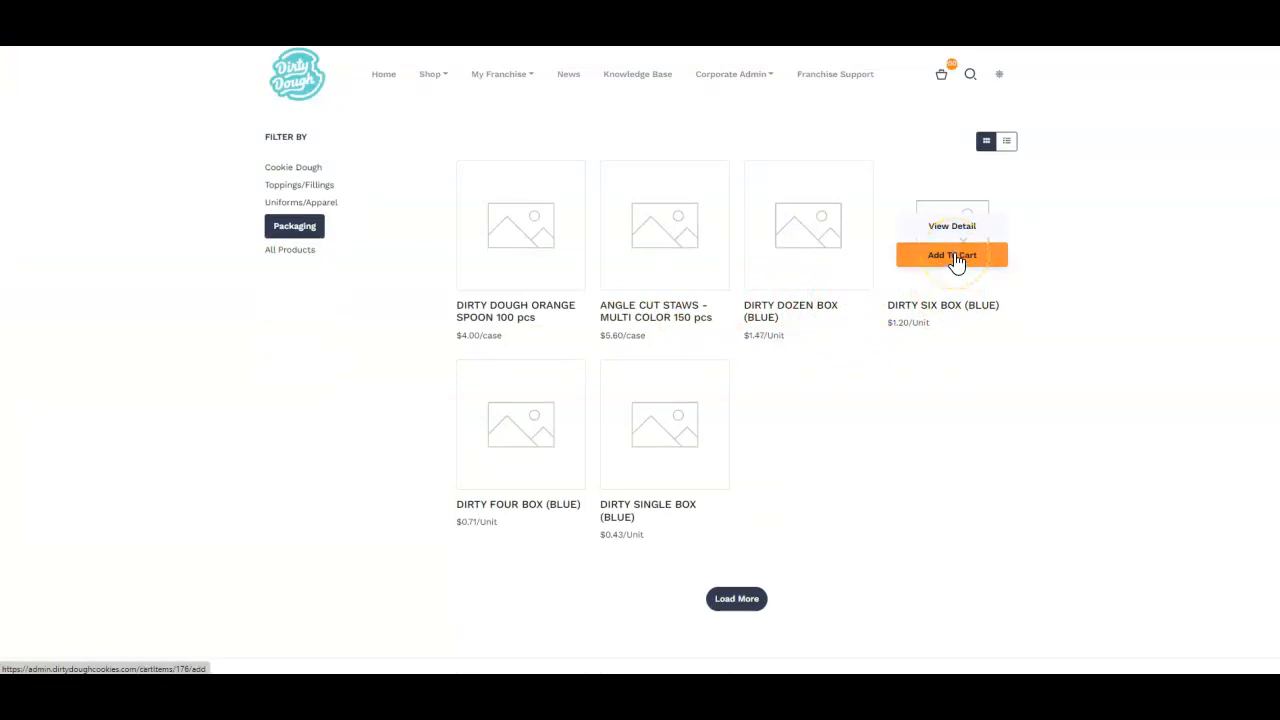
{"action": "left_click", "coordinate": [957, 260]}
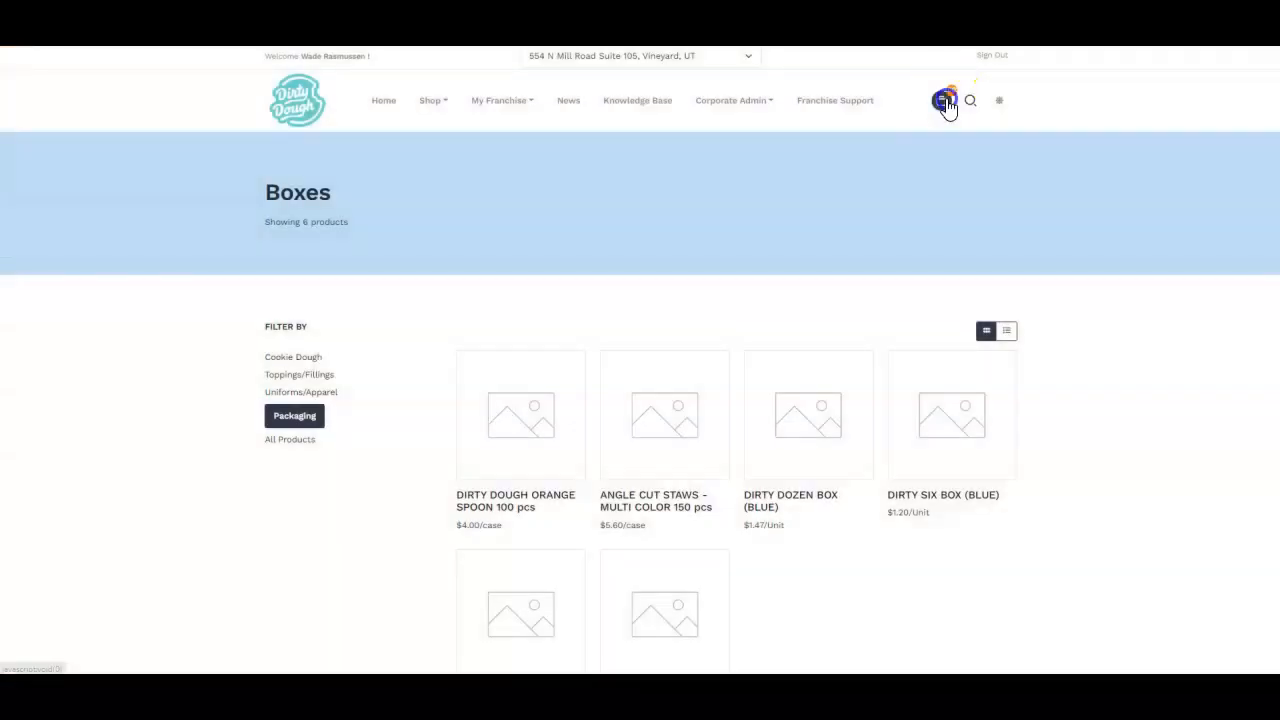
Increase the quantity of DIRTY SIX BOX (BLUE) in the cart to 16.
{"action": "left_click", "coordinate": [944, 103]}
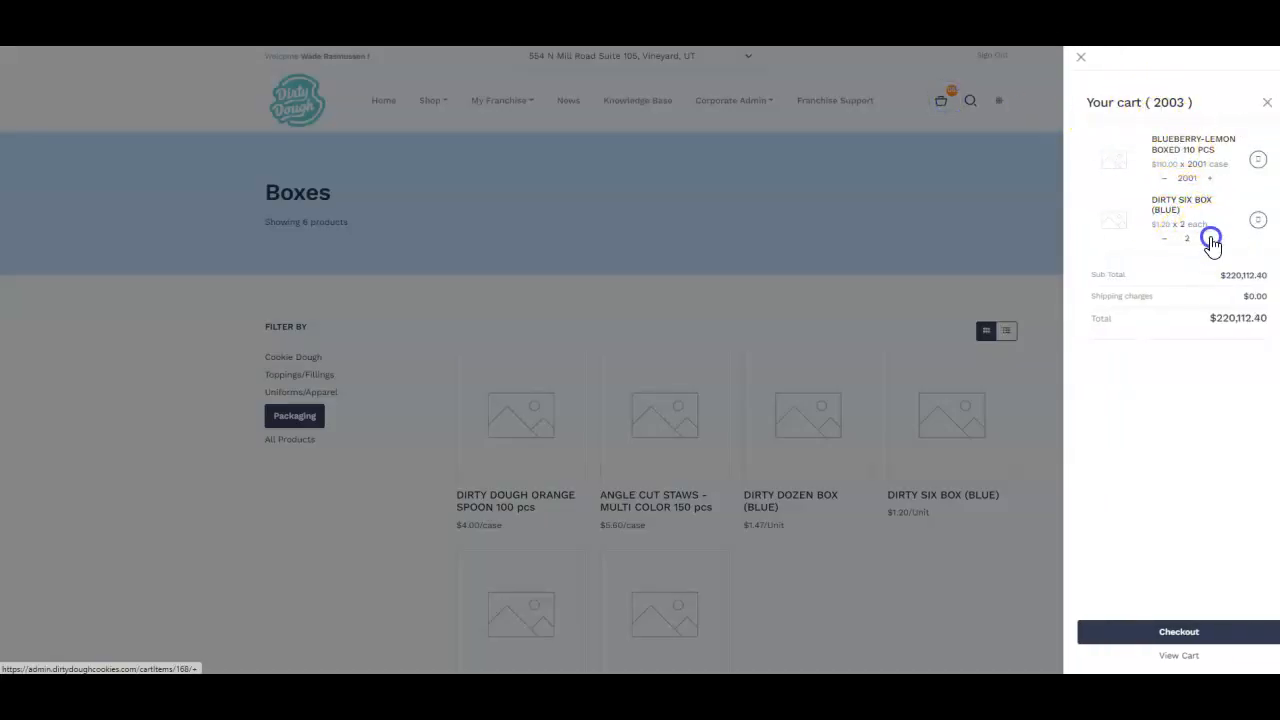
{"action": "left_click", "coordinate": [1176, 240]}
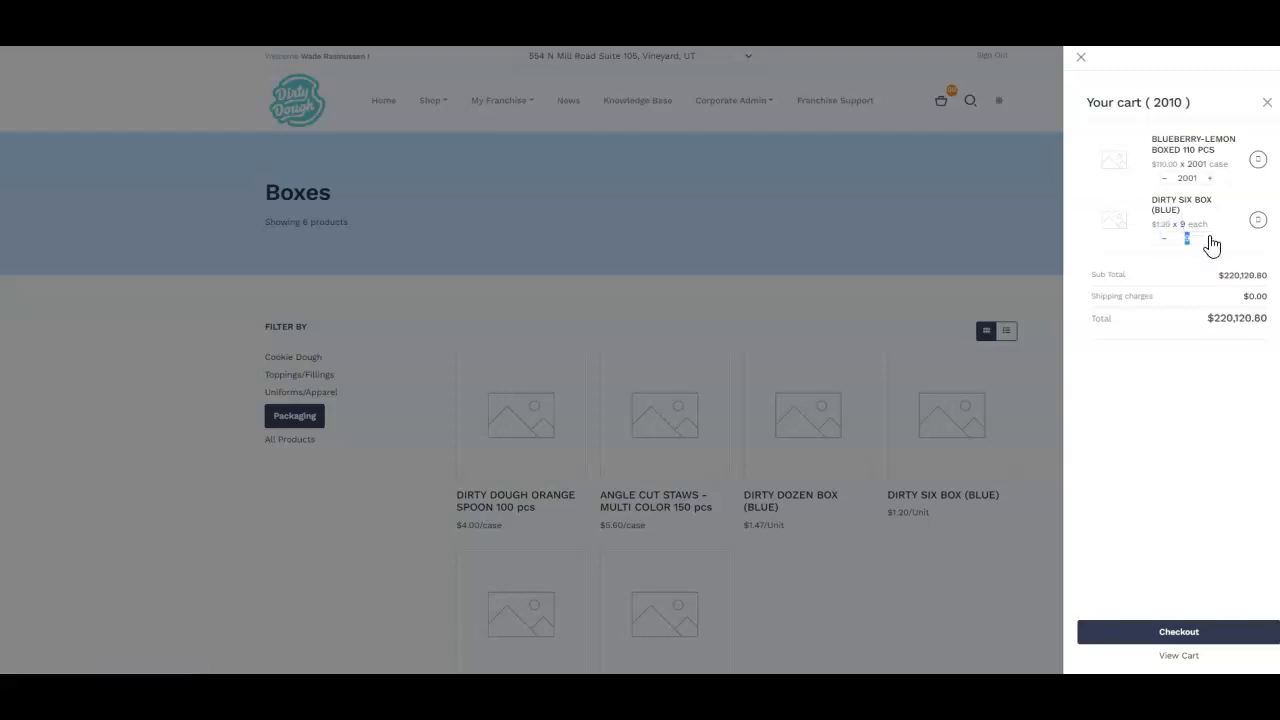
{"action": "left_click", "coordinate": [1210, 242]}
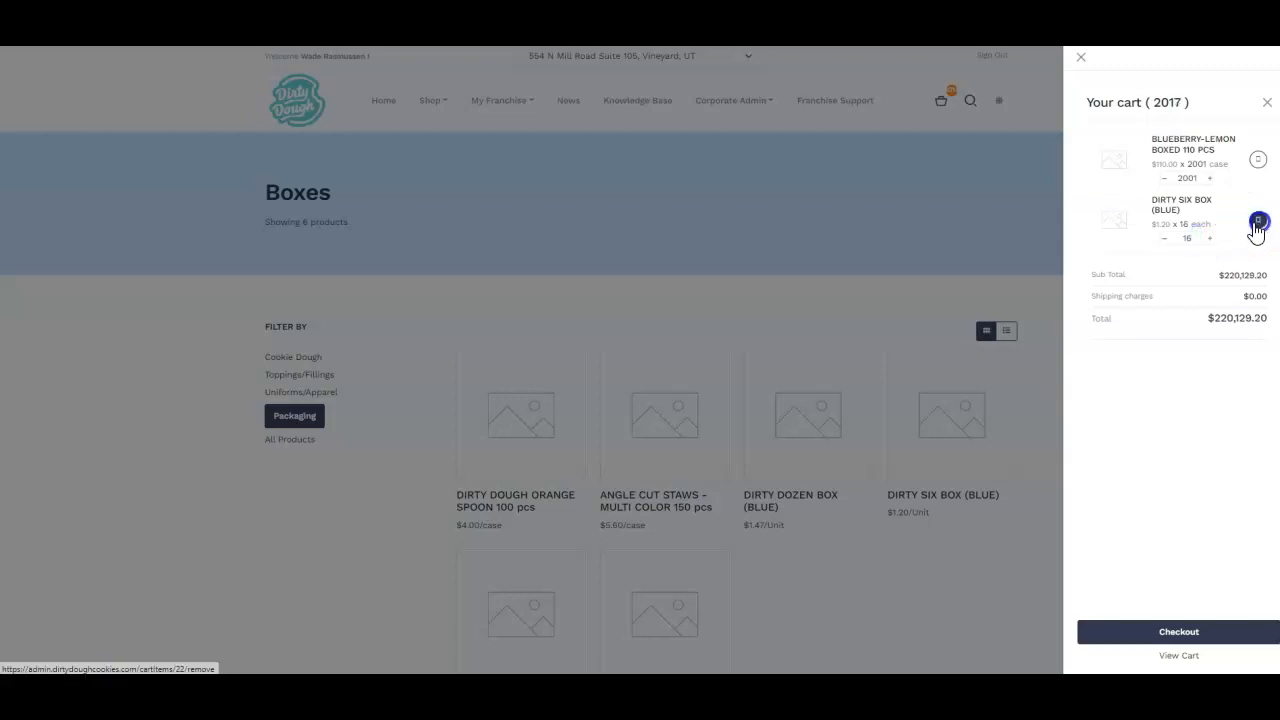
Remove DIRTY SIX BOX (BLUE) from the cart and close the cart.
{"action": "left_click", "coordinate": [1257, 224]}
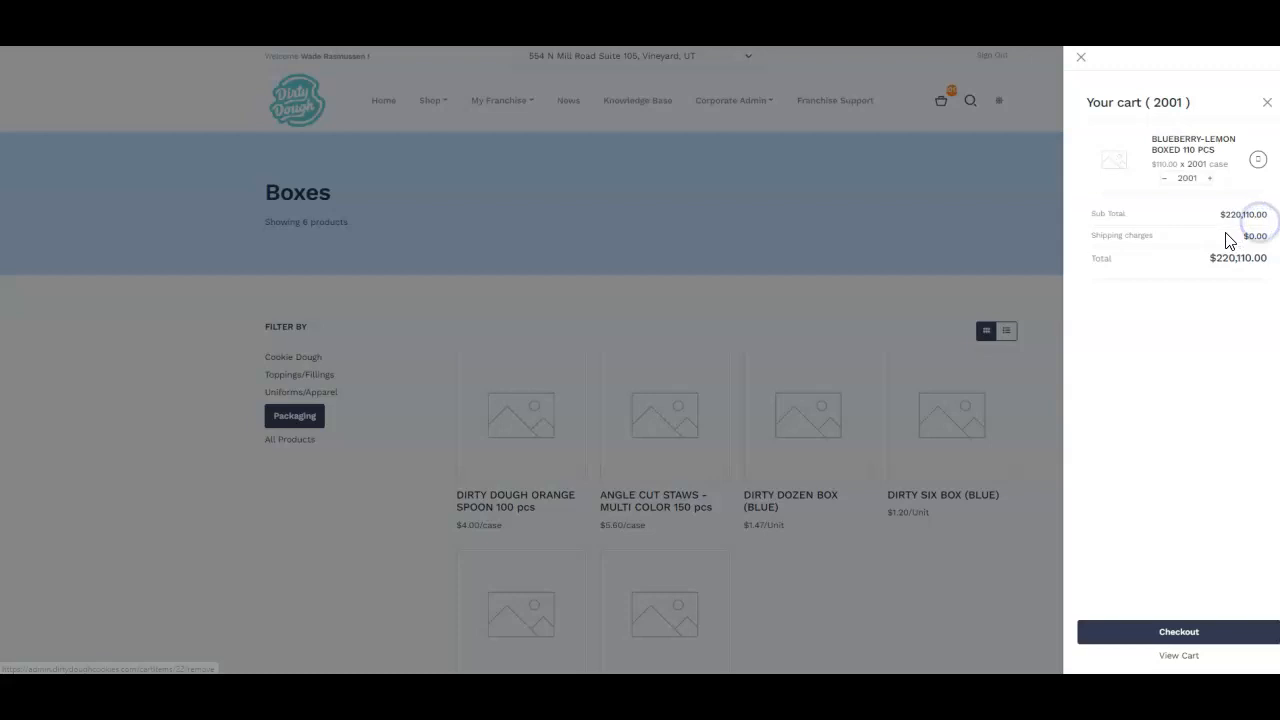
{"action": "left_click", "coordinate": [1266, 105]}
Open the product detail page of DIRTY SIX BOX (BLUE) and set its order quantity to 1000.
{"action": "mouse_move", "coordinate": [940, 403]}
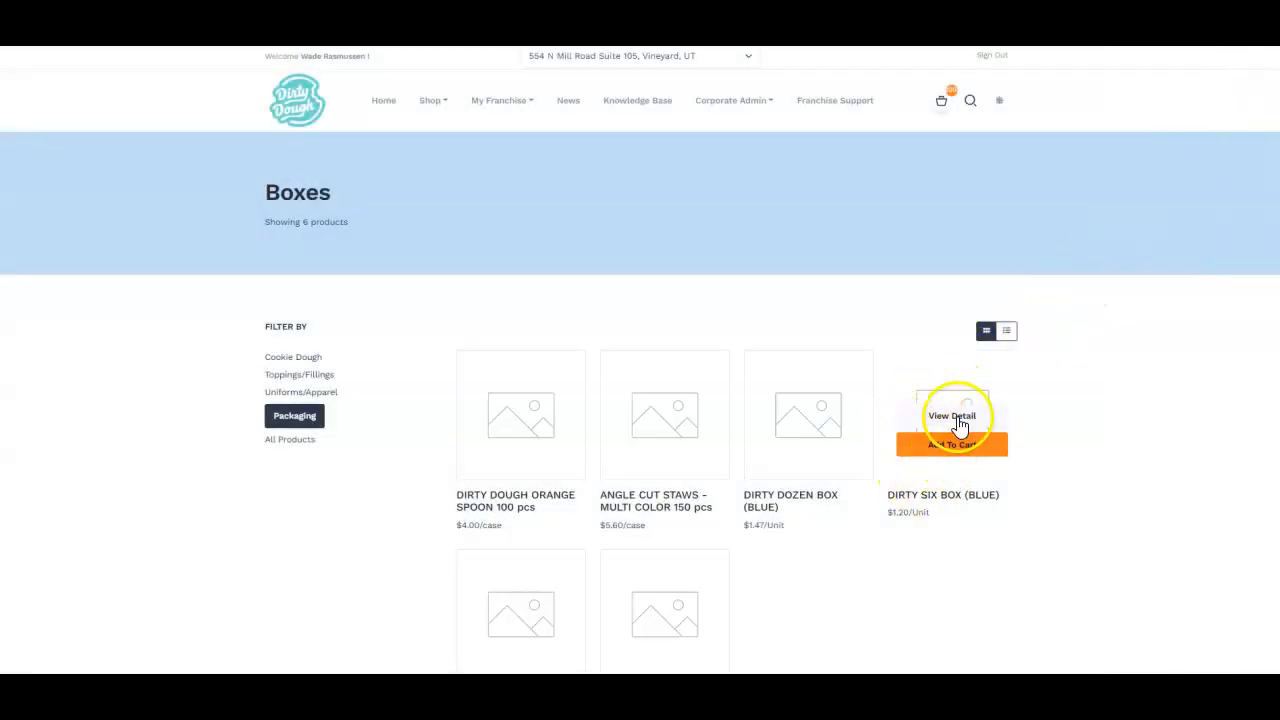
{"action": "left_click", "coordinate": [955, 418]}
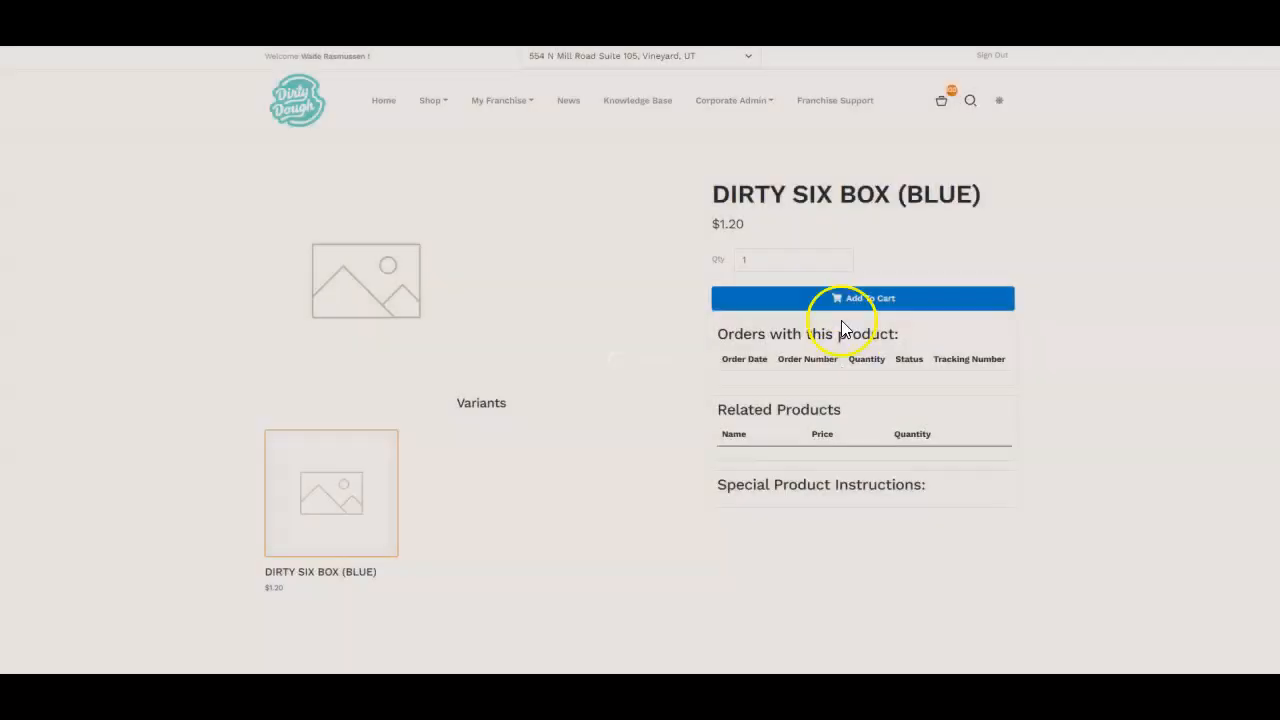
{"action": "left_click", "coordinate": [755, 262]}
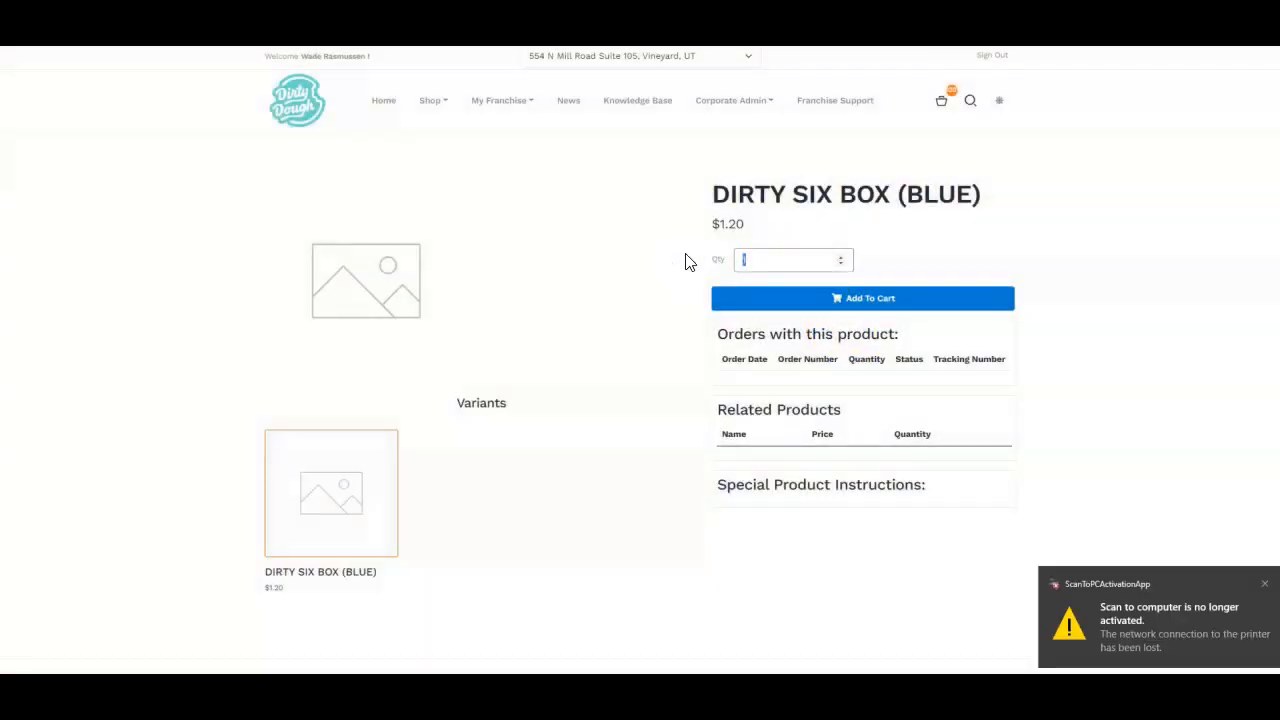
{"action": "type", "text": "000"}
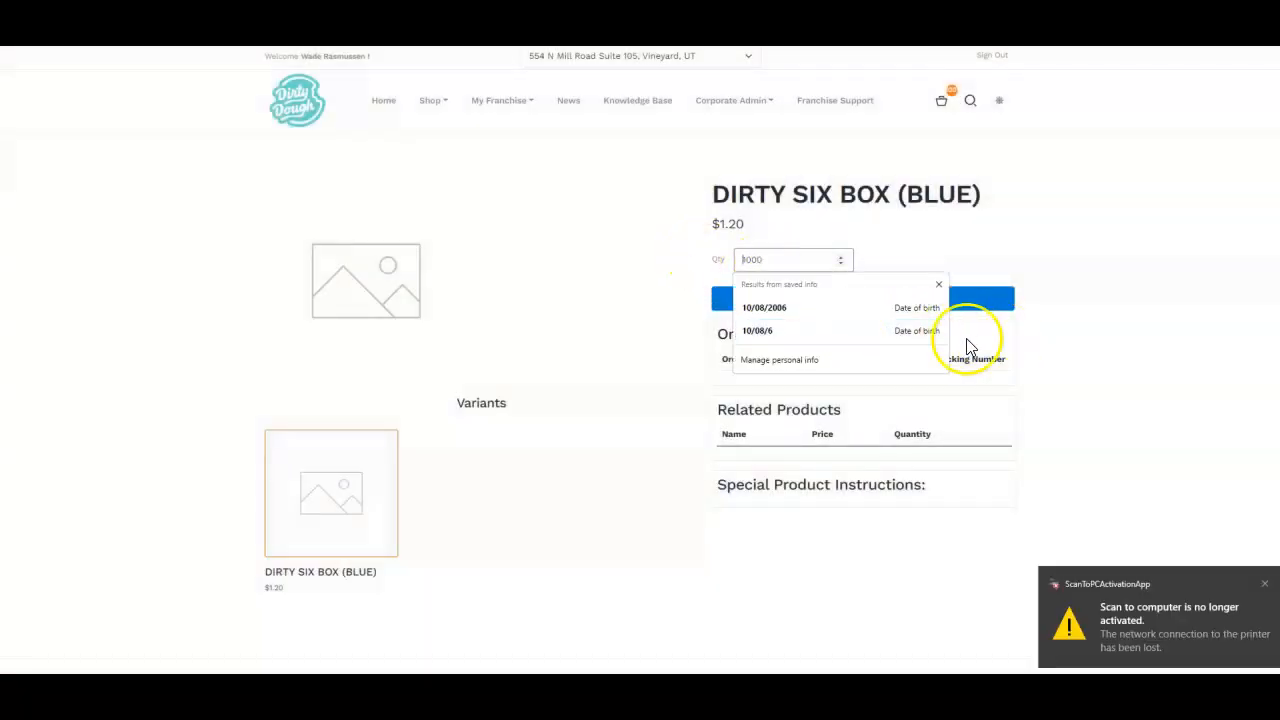
{"action": "left_click", "coordinate": [1109, 346]}
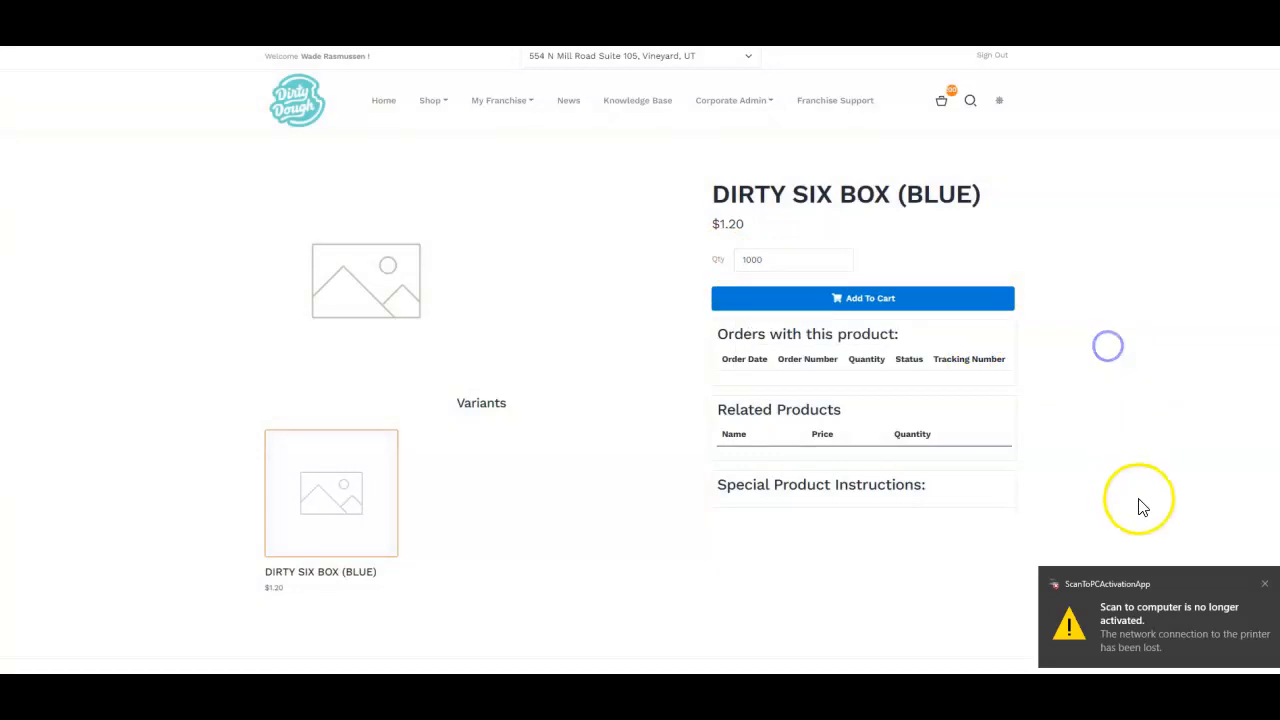
{"action": "left_click", "coordinate": [1266, 586]}
Add one each of BLUEBERRY-LEMON, CARAMEL APPLE PIE, BUCKEYE BROWNIE and STRAWBERRY SHORTCAKE BOXED 110 PCS from the Cookie Dough category to the cart.
{"action": "key", "text": "alt+Left"}
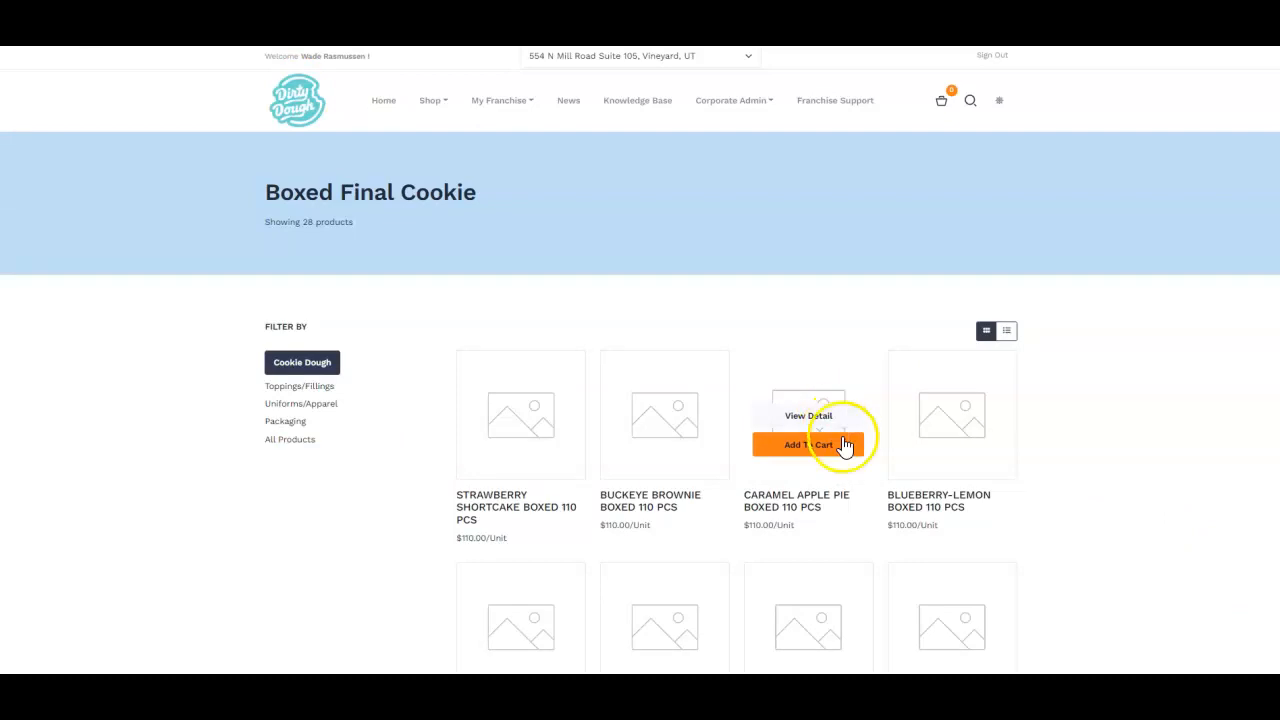
{"action": "mouse_move", "coordinate": [920, 494]}
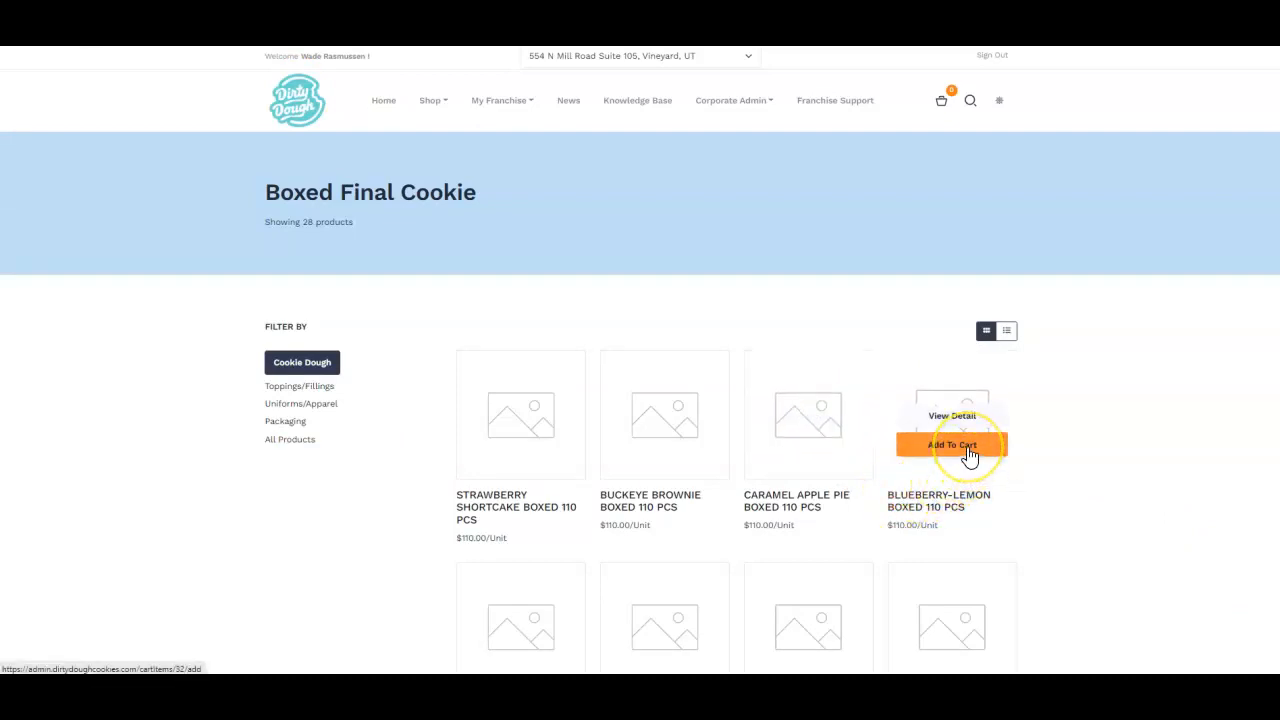
{"action": "left_click", "coordinate": [952, 452]}
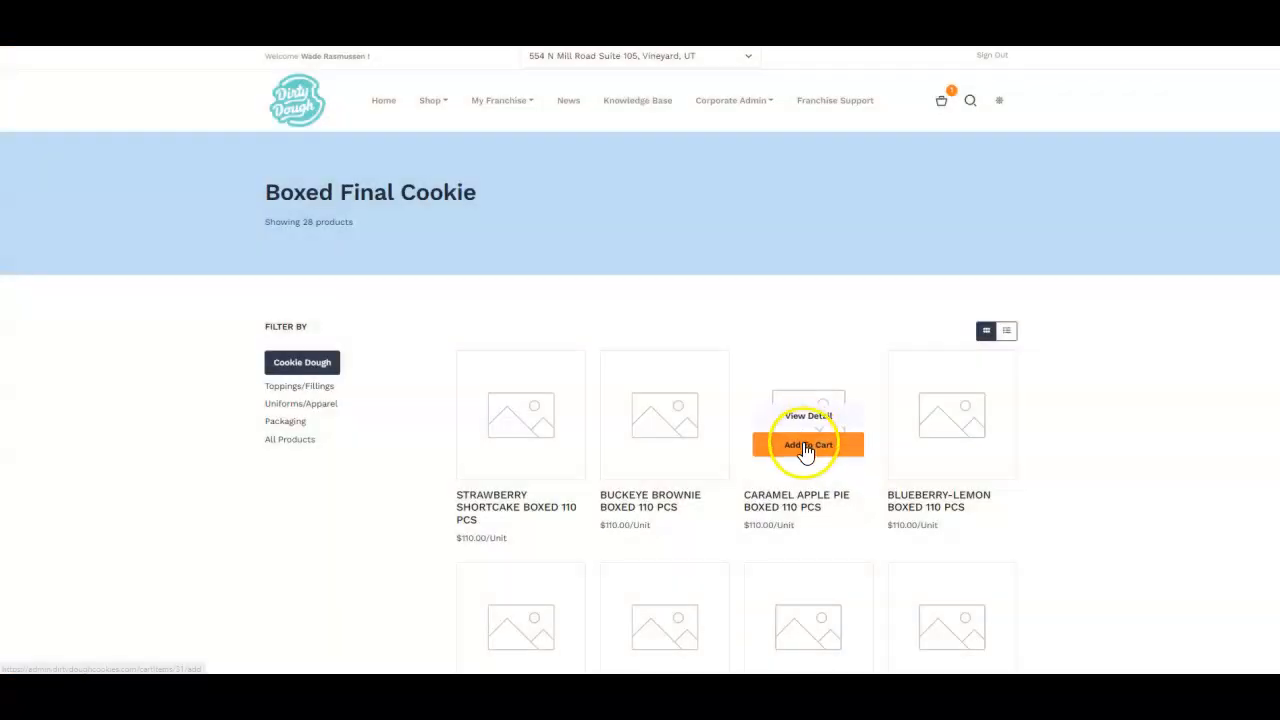
{"action": "left_click", "coordinate": [806, 446]}
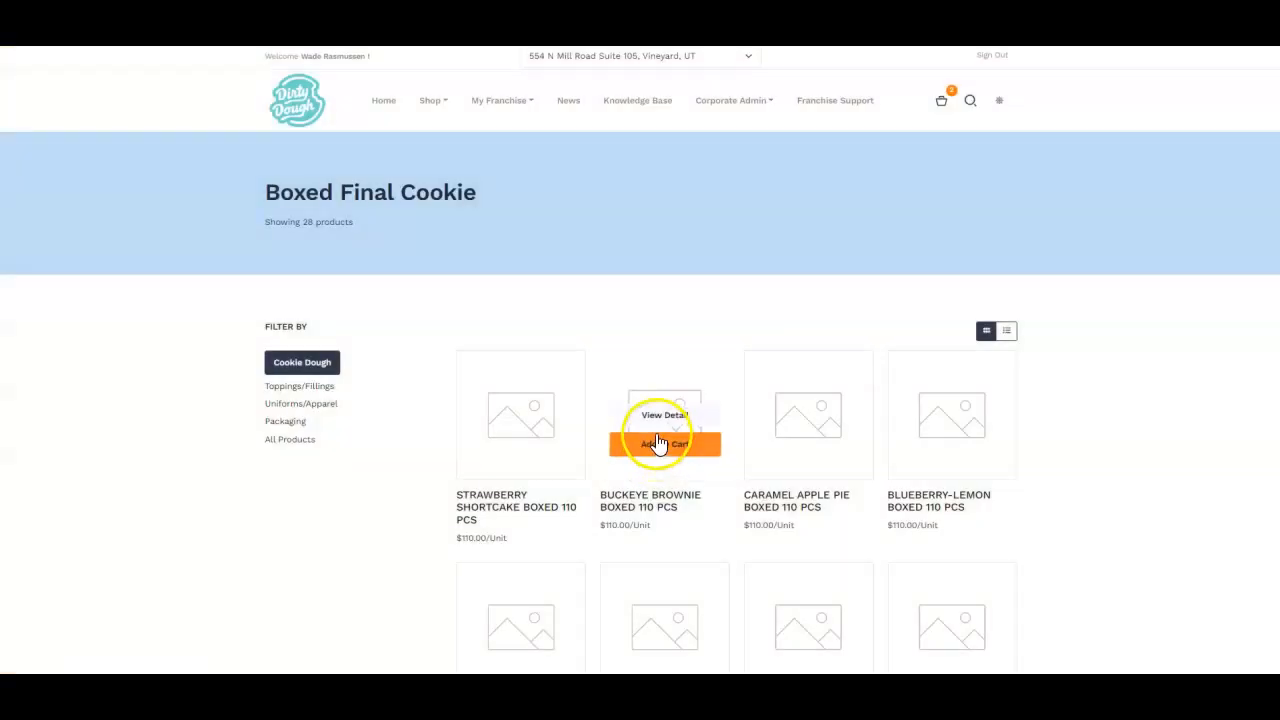
{"action": "left_click", "coordinate": [657, 444]}
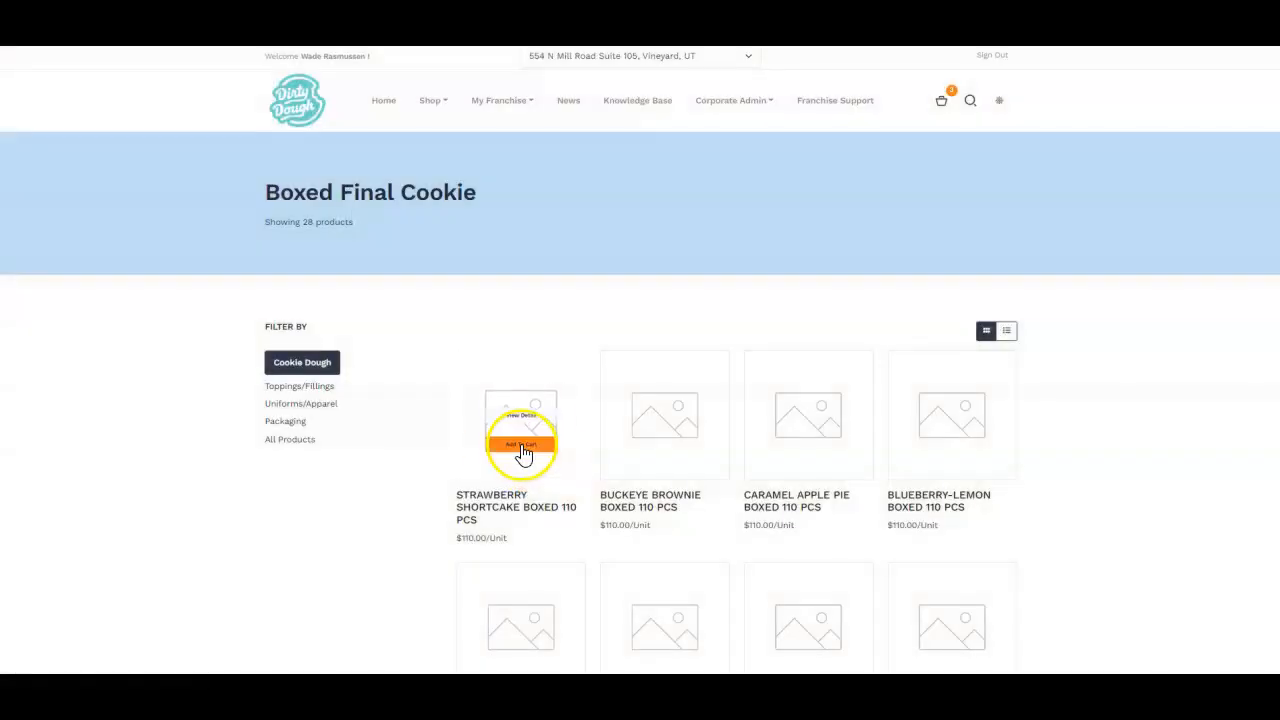
{"action": "left_click", "coordinate": [522, 447]}
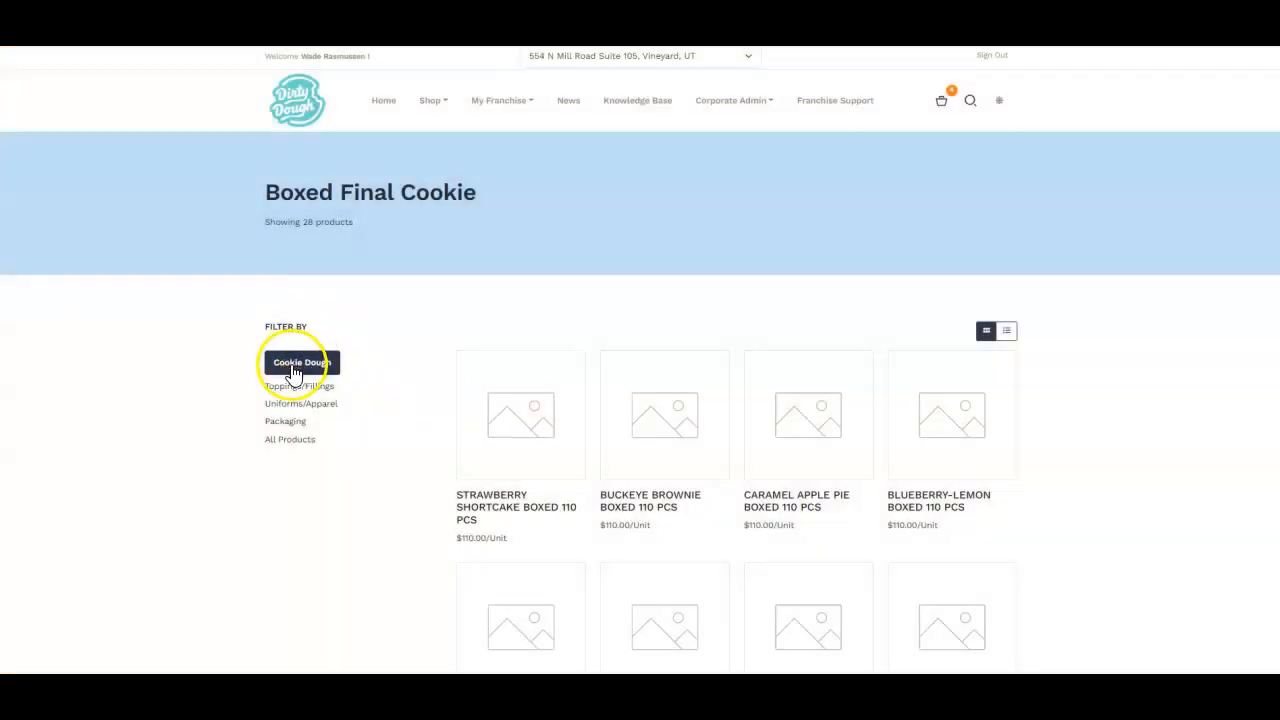
Add one DIRTY FOUR BOX (BLUE) from the Packaging category to the cart.
{"action": "left_click", "coordinate": [285, 422]}
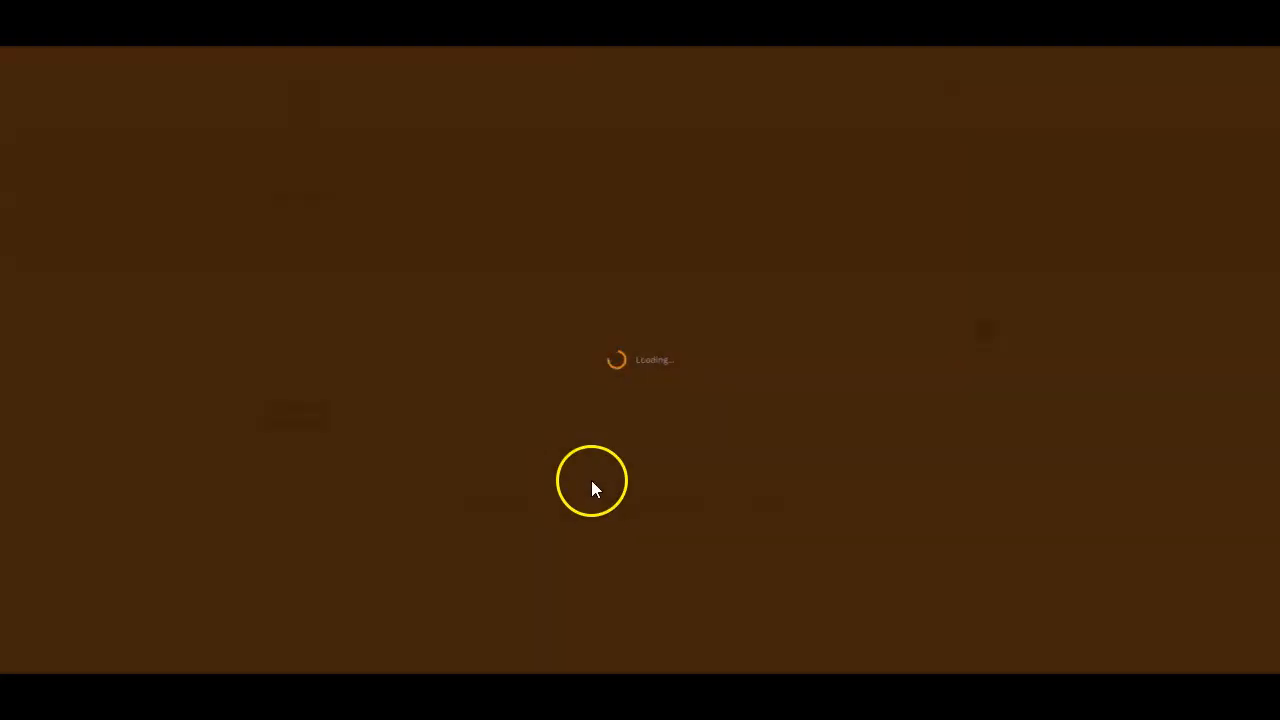
{"action": "scroll", "coordinate": [611, 514], "scroll_direction": "down", "scroll_amount": 3}
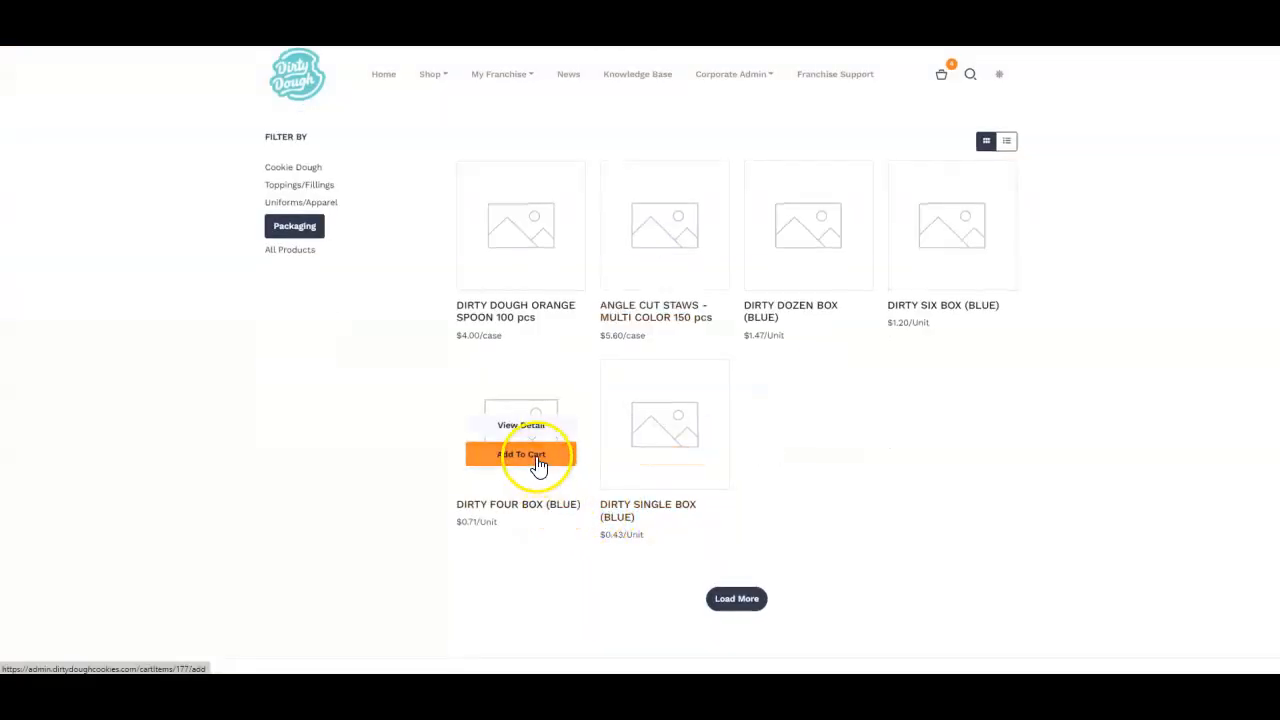
{"action": "left_click", "coordinate": [538, 465]}
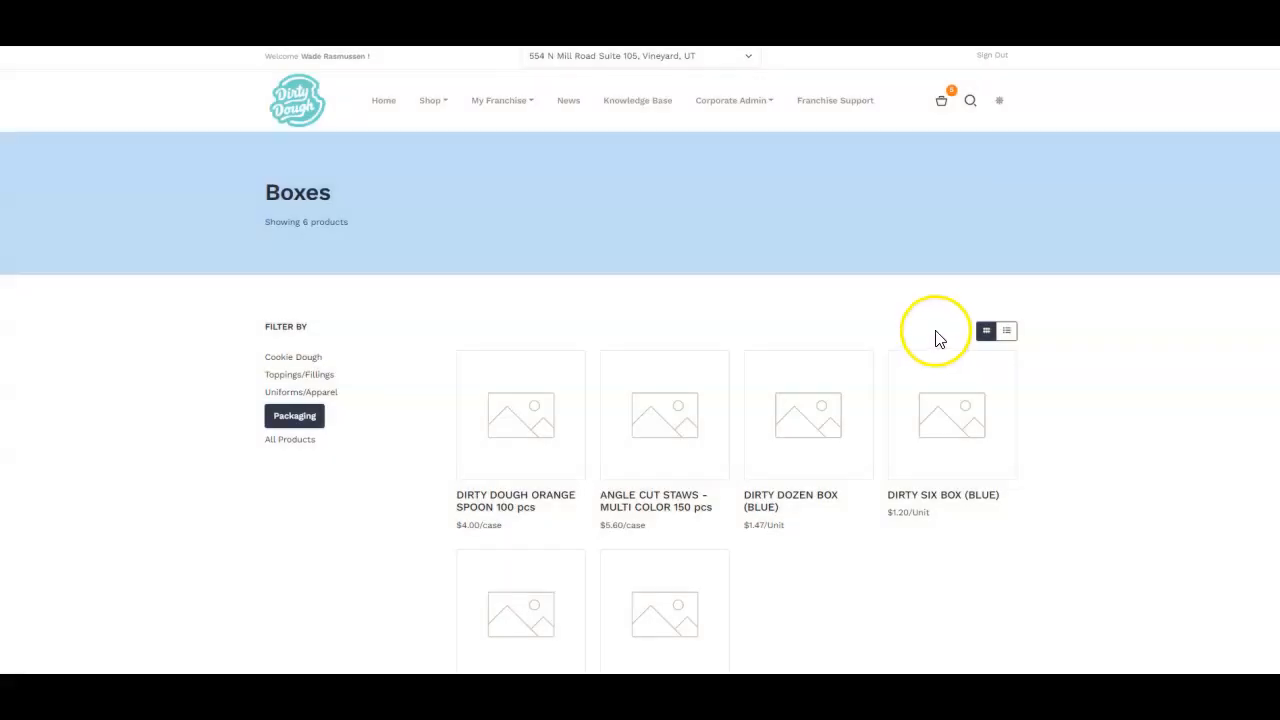
Add another 1000 units of DIRTY FOUR BOX (BLUE) to the cart from its product detail page.
{"action": "scroll", "coordinate": [815, 455], "scroll_direction": "down", "scroll_amount": 1}
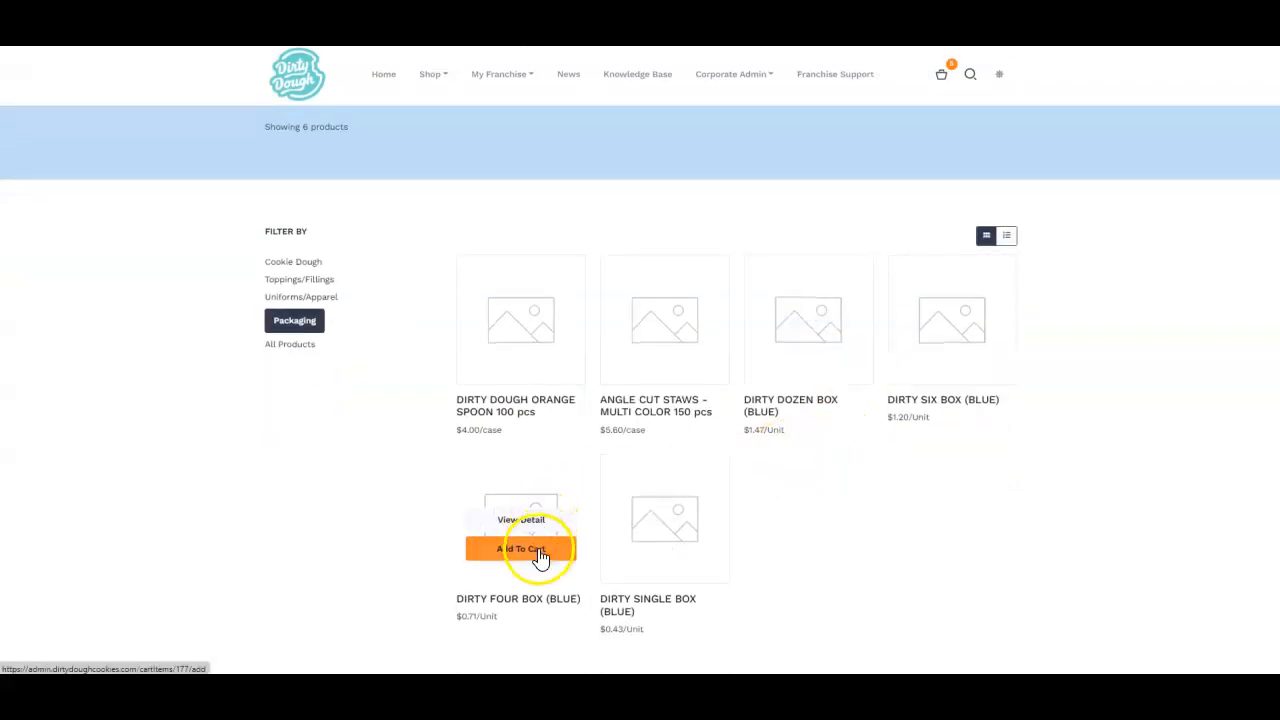
{"action": "left_click", "coordinate": [532, 521]}
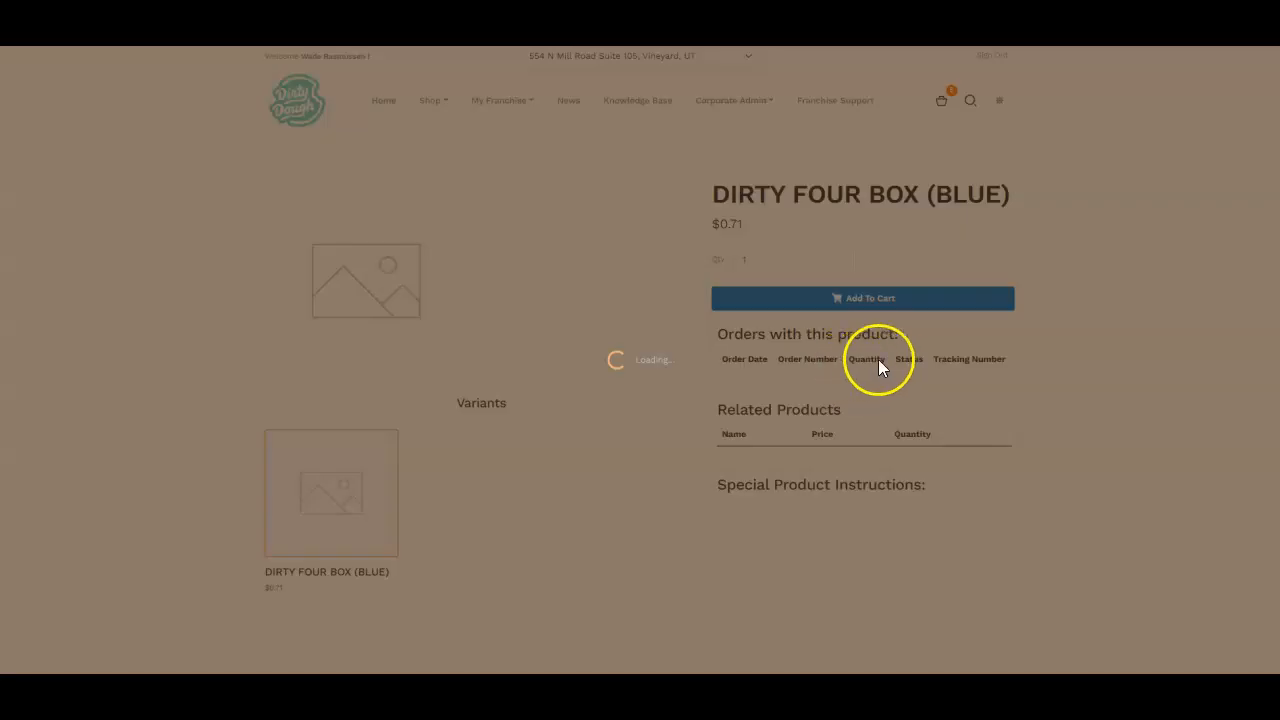
{"action": "left_click", "coordinate": [705, 262]}
{"action": "type", "text": "1000"}
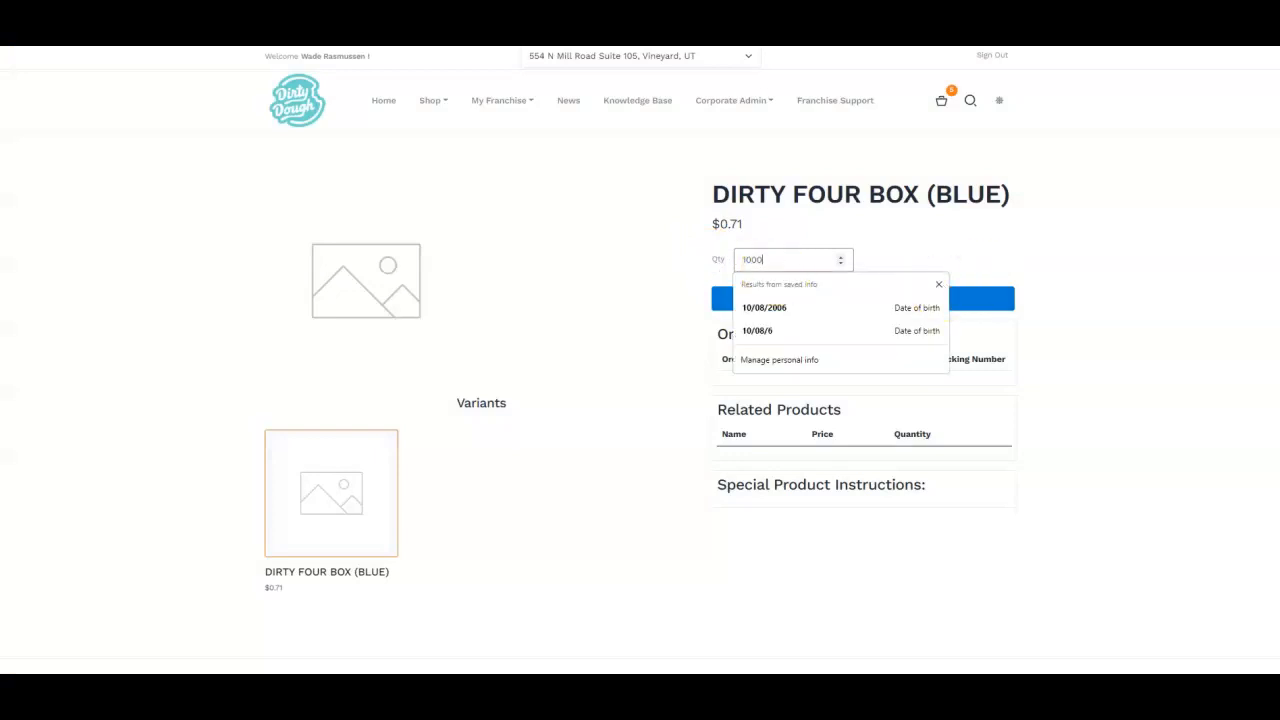
{"action": "left_click", "coordinate": [1005, 306]}
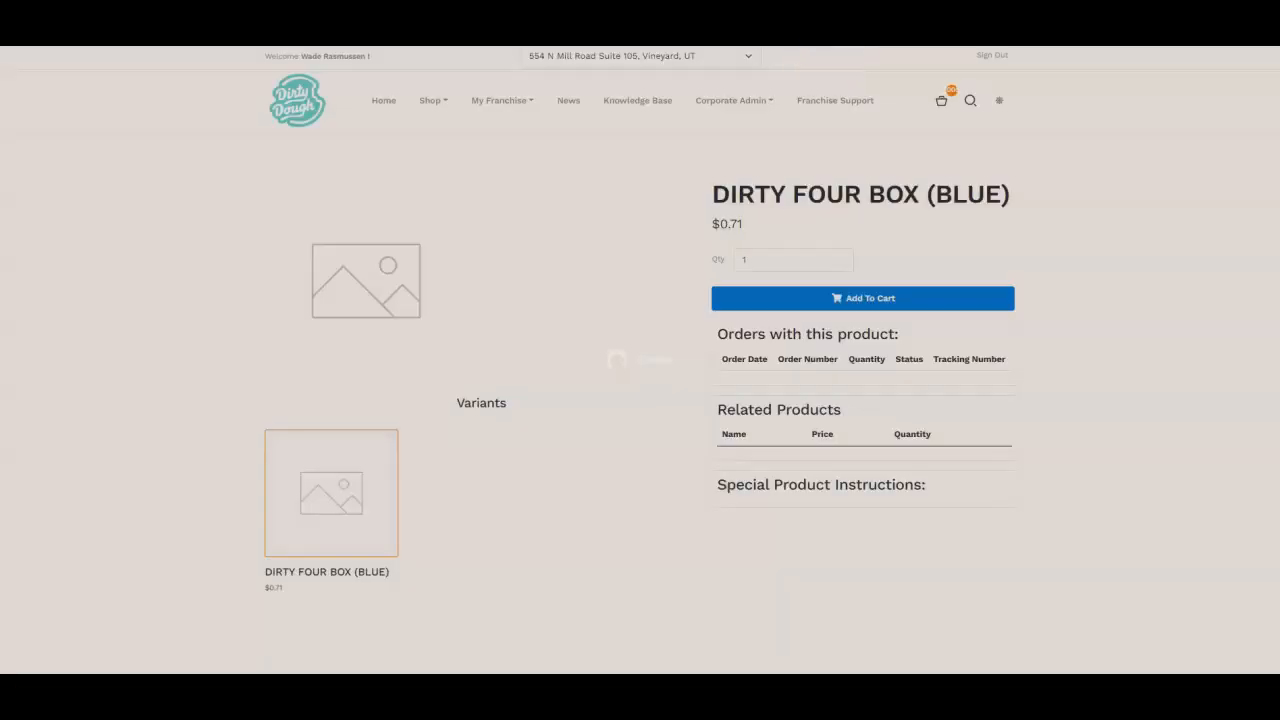
Reduce the quantity of DIRTY FOUR BOX (BLUE) in the cart to 1000 and proceed to checkout.
{"action": "left_click", "coordinate": [940, 100]}
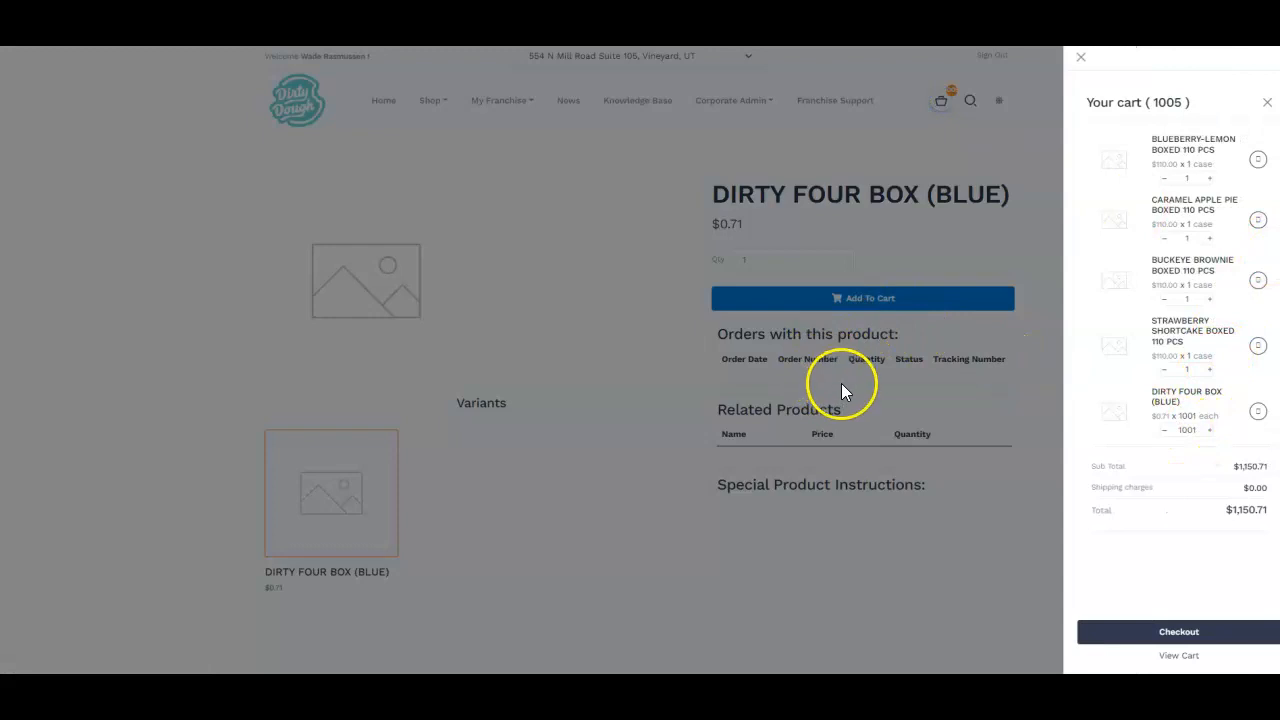
{"action": "left_click", "coordinate": [1164, 431]}
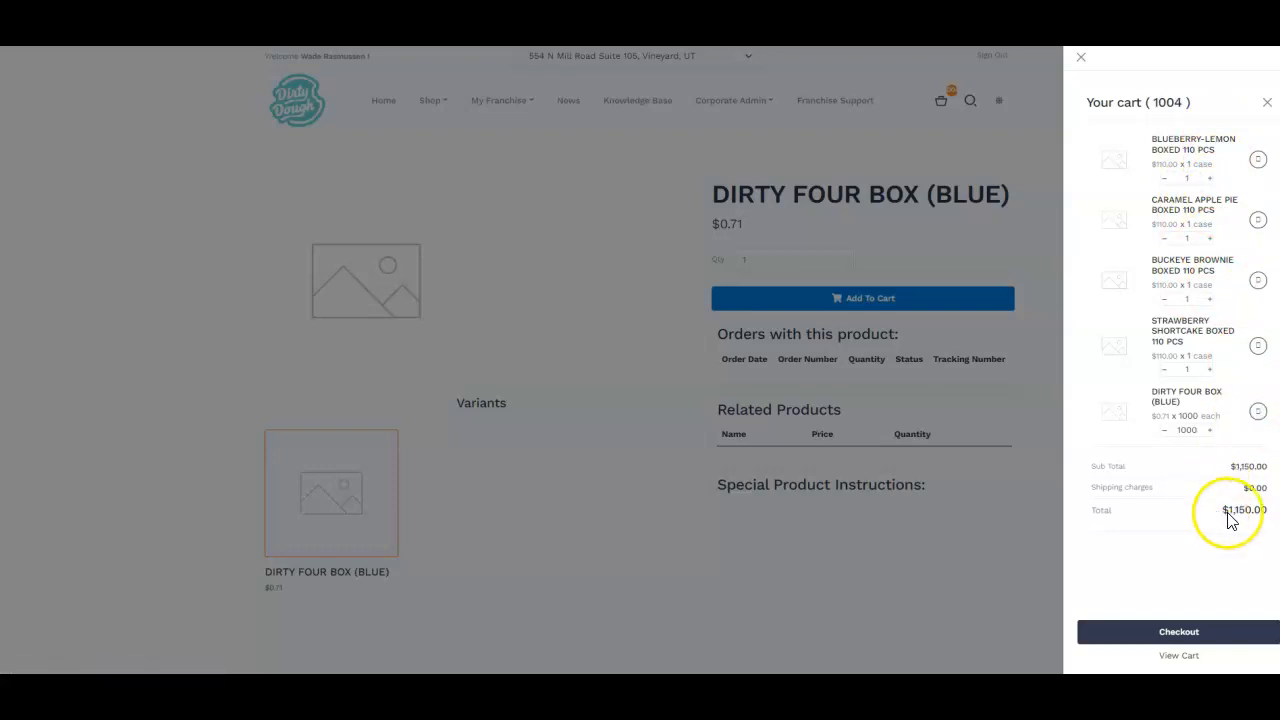
{"action": "left_click", "coordinate": [1200, 634]}
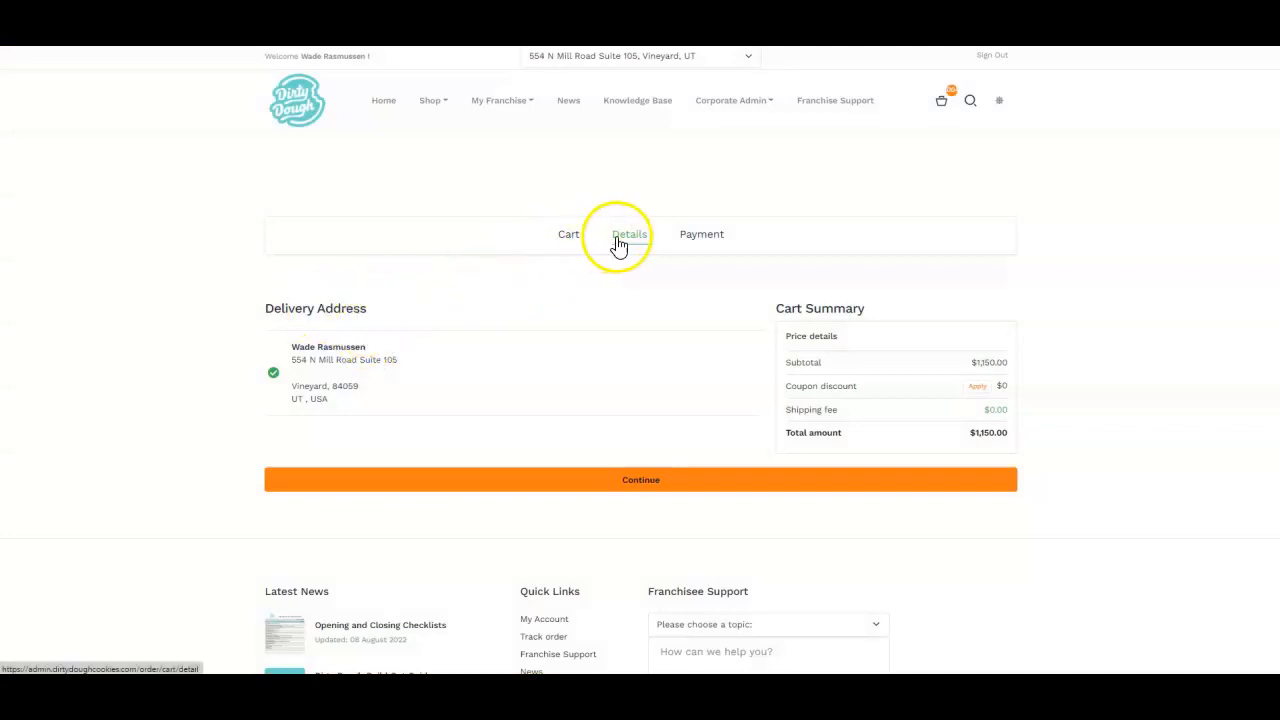
Review the ordered items in the cart stage of the checkout and return to the delivery details.
{"action": "left_click", "coordinate": [577, 245]}
{"action": "scroll", "coordinate": [447, 337], "scroll_direction": "down", "scroll_amount": 2}
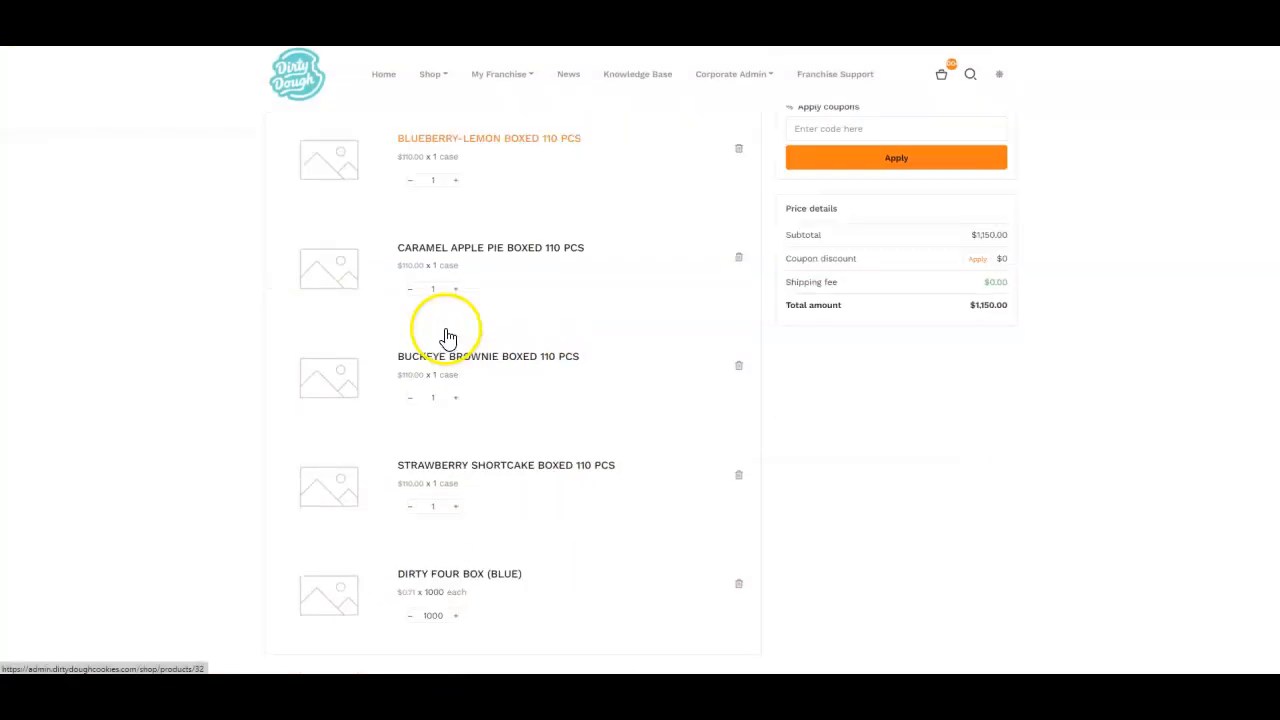
{"action": "scroll", "coordinate": [447, 337], "scroll_direction": "down", "scroll_amount": 2}
{"action": "scroll", "coordinate": [449, 323], "scroll_direction": "up", "scroll_amount": 4}
{"action": "left_click", "coordinate": [638, 201]}
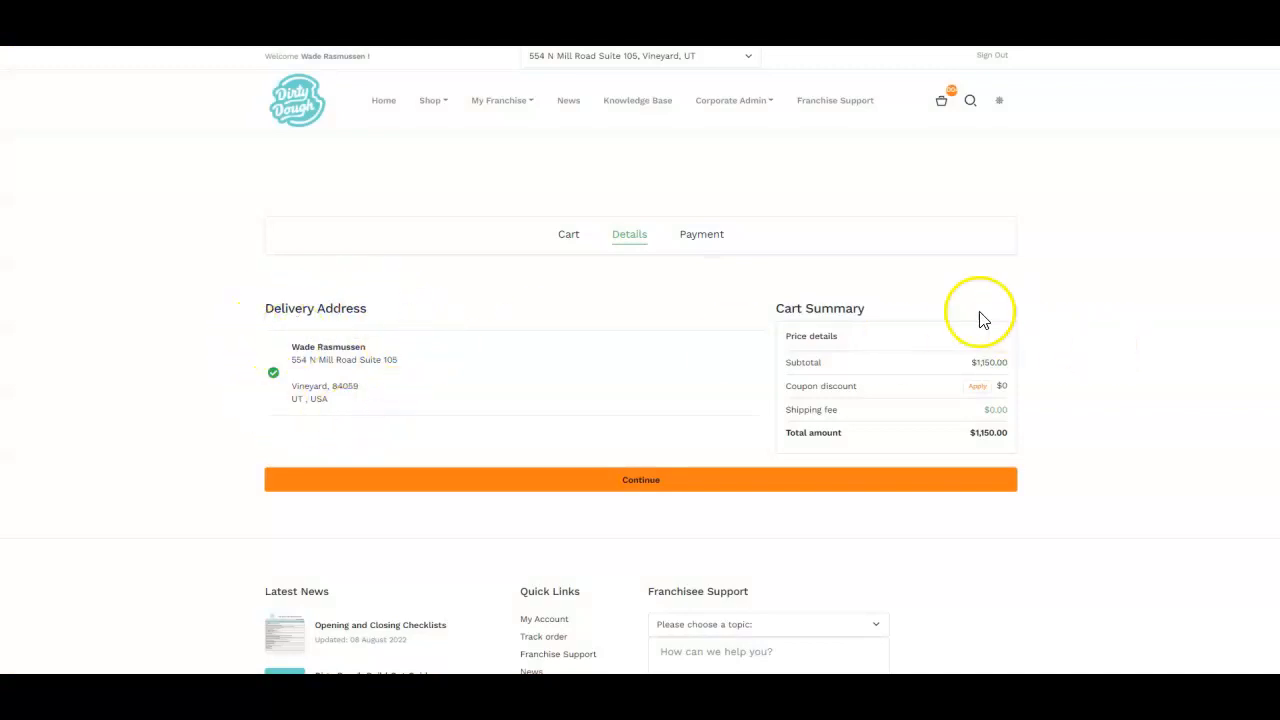
Proceed to the payment stage and select the fifth saved Visa card as the payment option.
{"action": "left_click", "coordinate": [721, 237]}
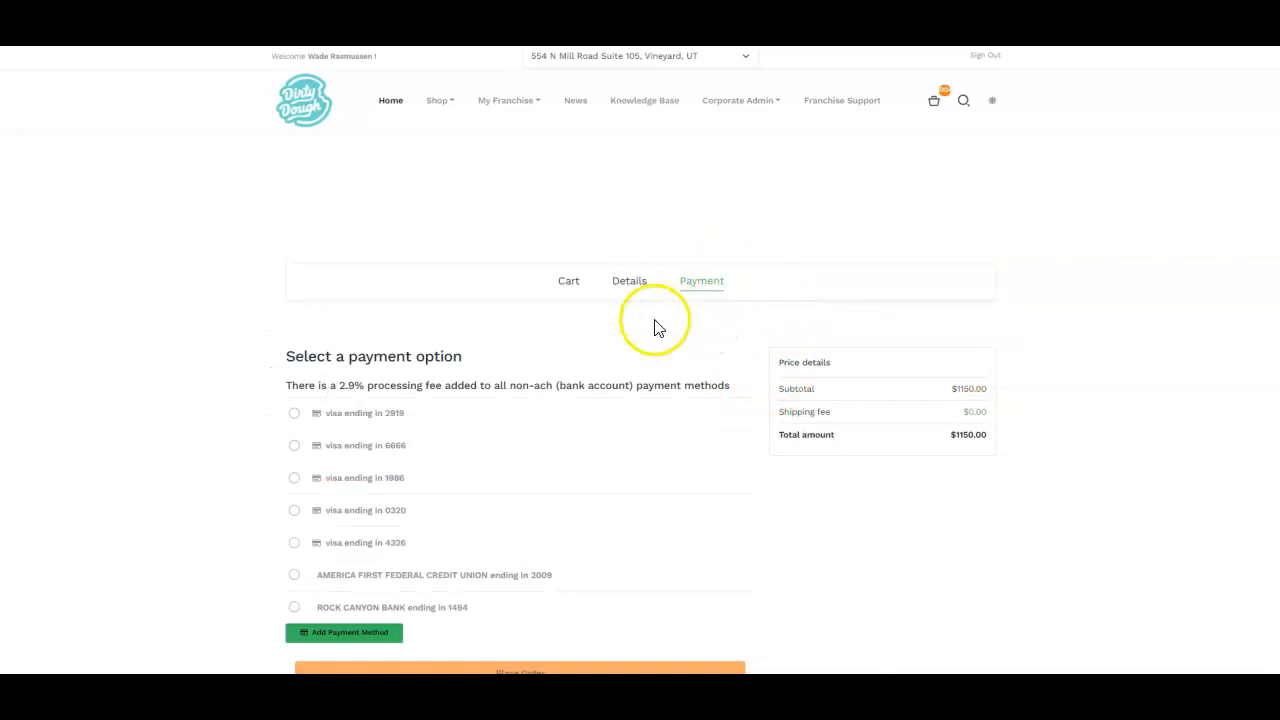
{"action": "scroll", "coordinate": [646, 330], "scroll_direction": "down", "scroll_amount": 2}
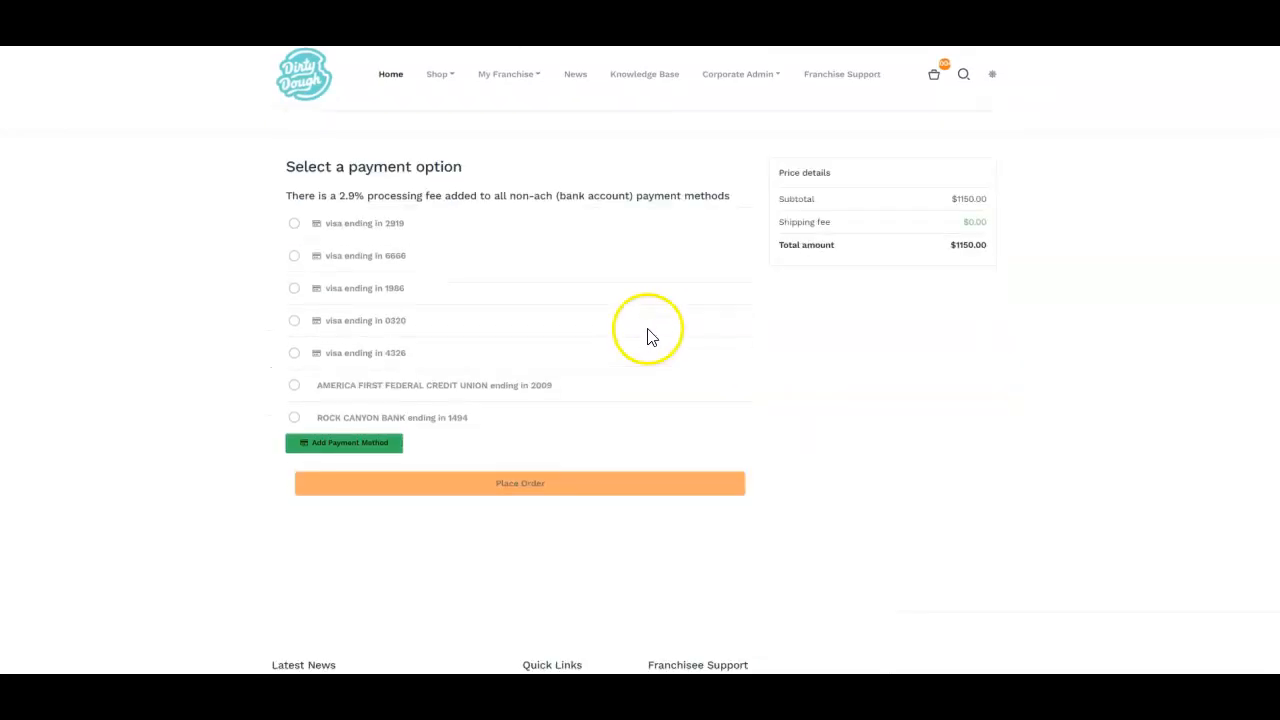
{"action": "left_click", "coordinate": [295, 226]}
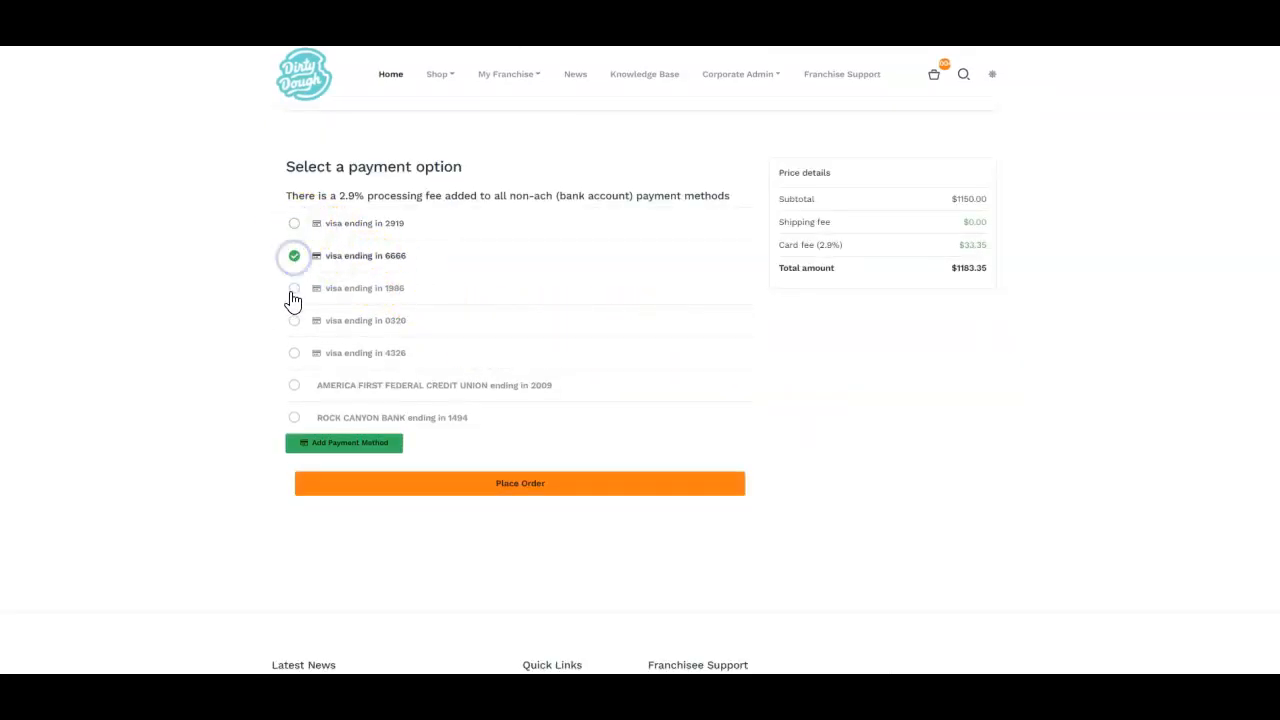
{"action": "left_click", "coordinate": [293, 354]}
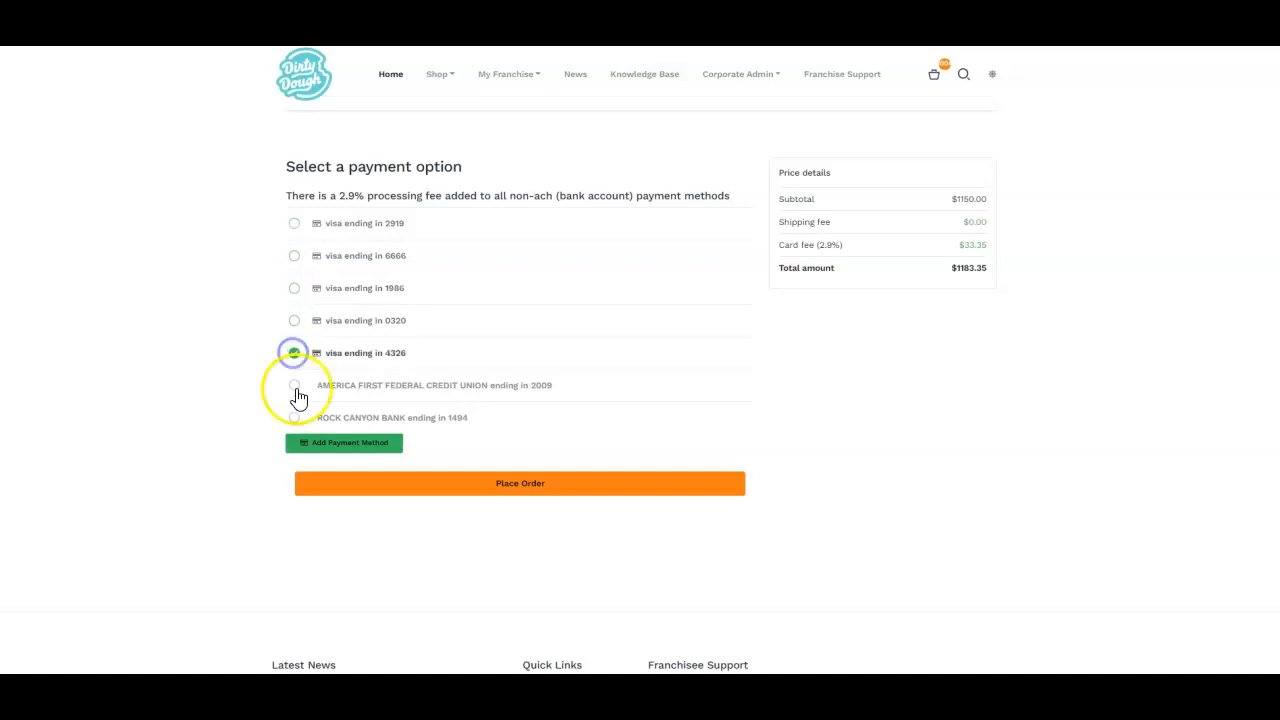
Highlight the note about the 2.9% processing fee above the payment options and clear the selection.
{"action": "scroll", "coordinate": [375, 300], "scroll_direction": "up", "scroll_amount": 1}
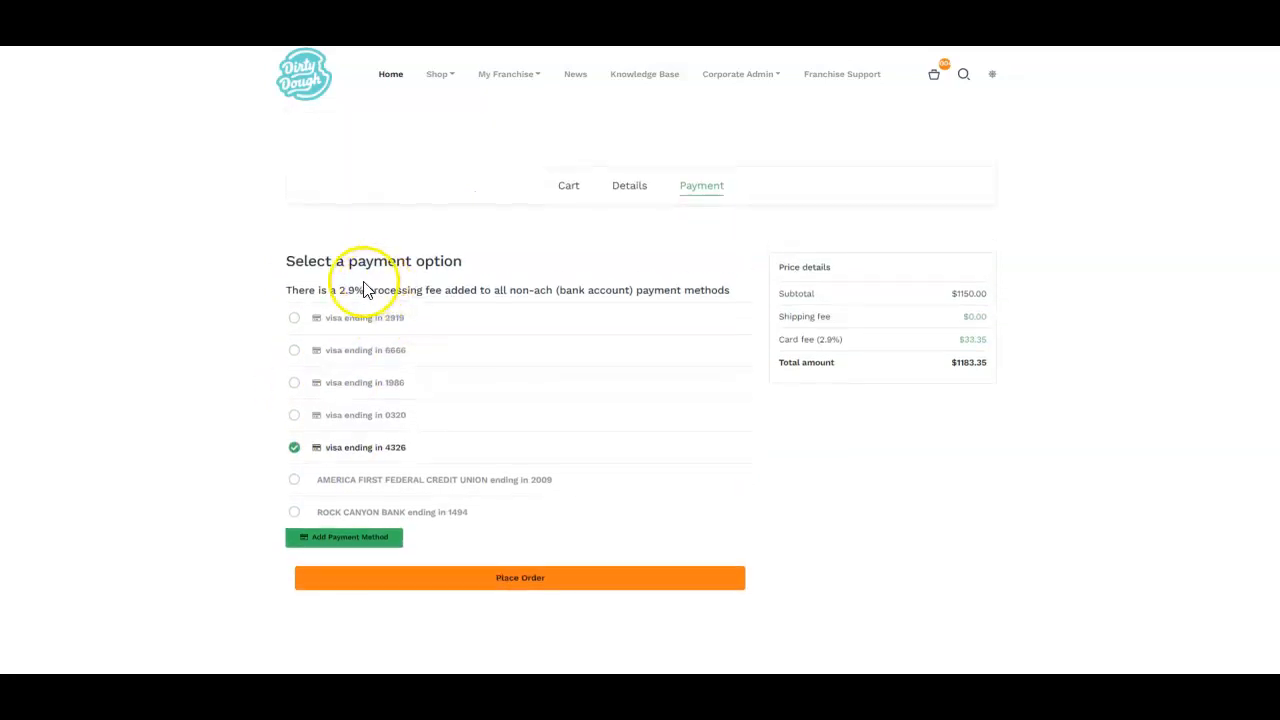
{"action": "left_click_drag", "start_coordinate": [290, 291], "coordinate": [704, 292]}
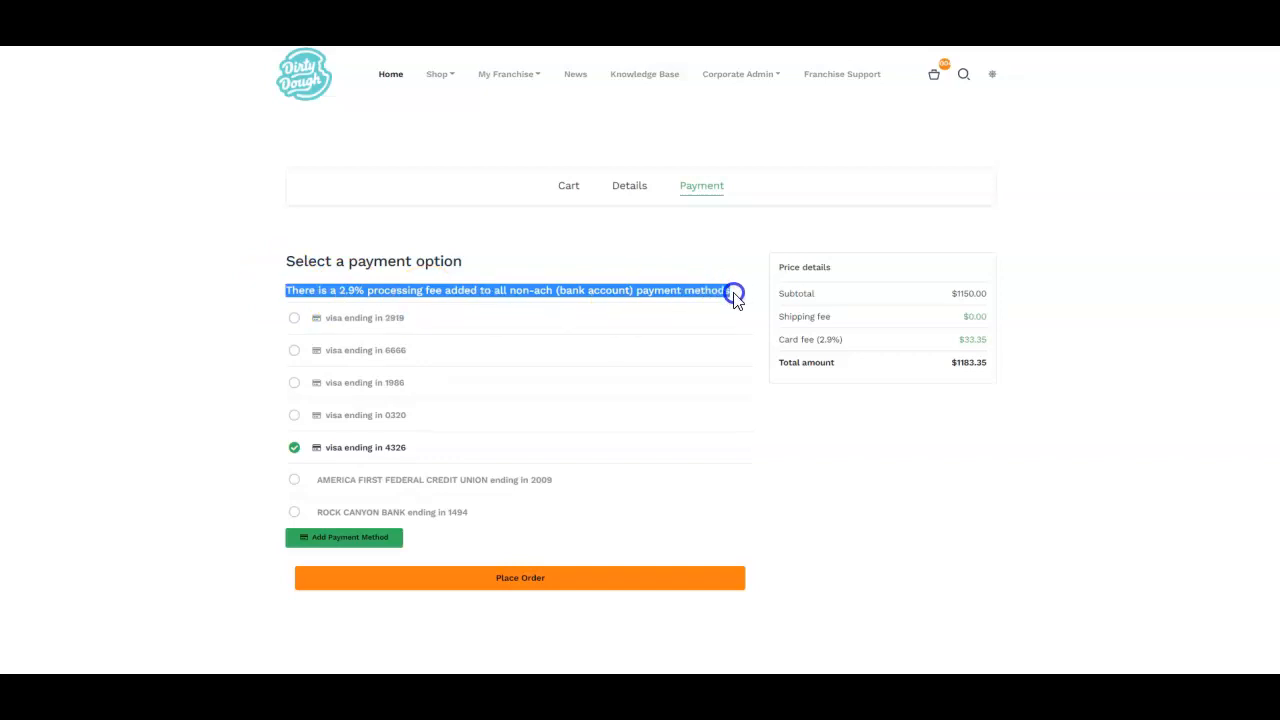
{"action": "left_click", "coordinate": [722, 270]}
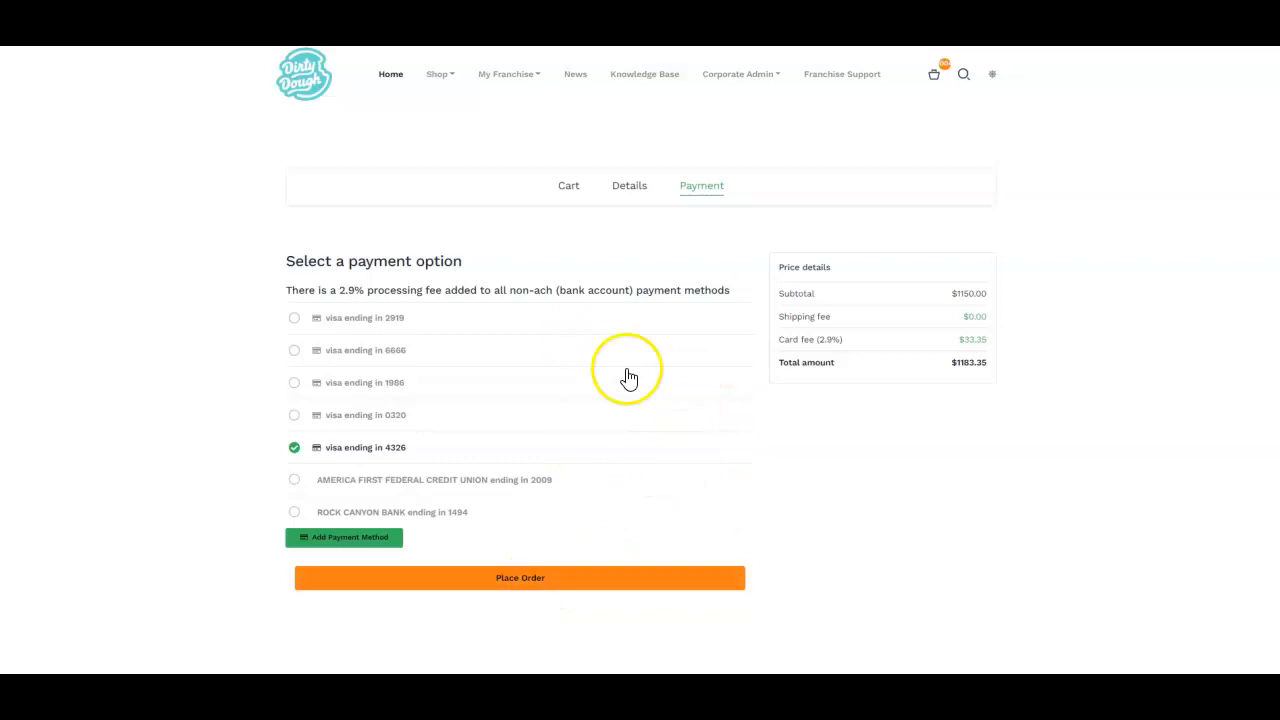
View the franchise's order list with order dates, statuses and amounts, and go back.
{"action": "left_click", "coordinate": [537, 76]}
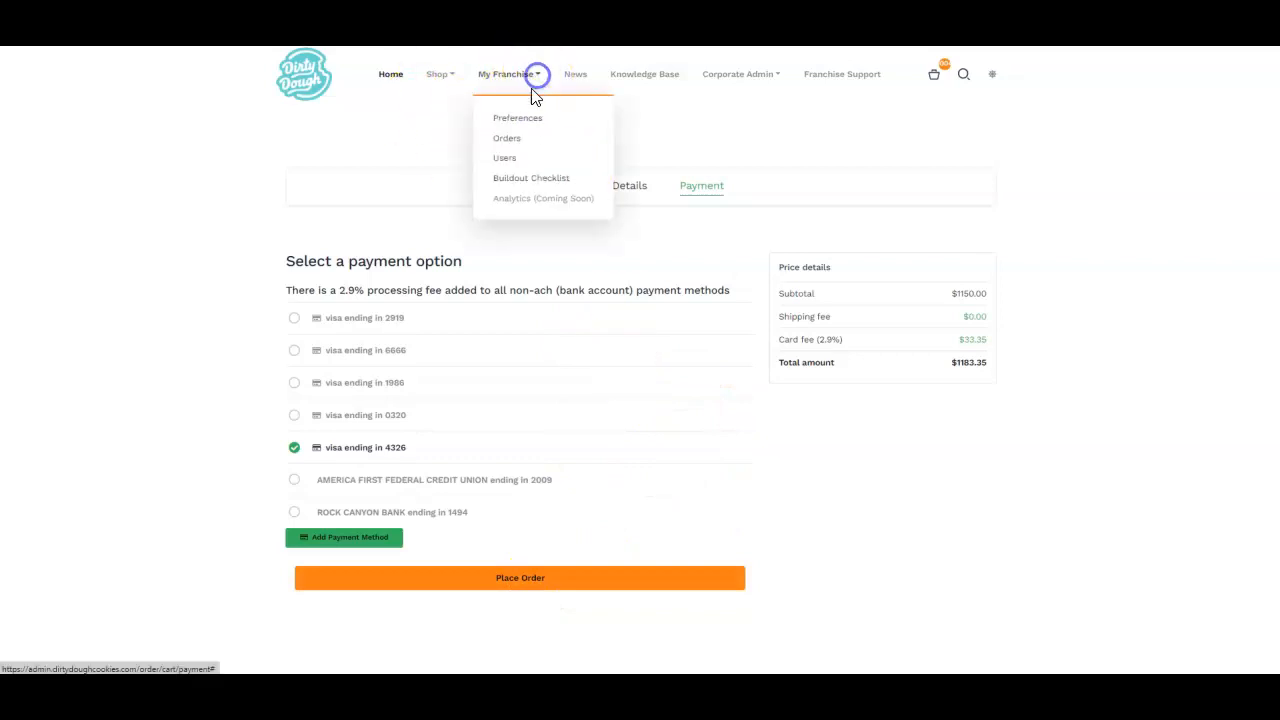
{"action": "left_click", "coordinate": [518, 144]}
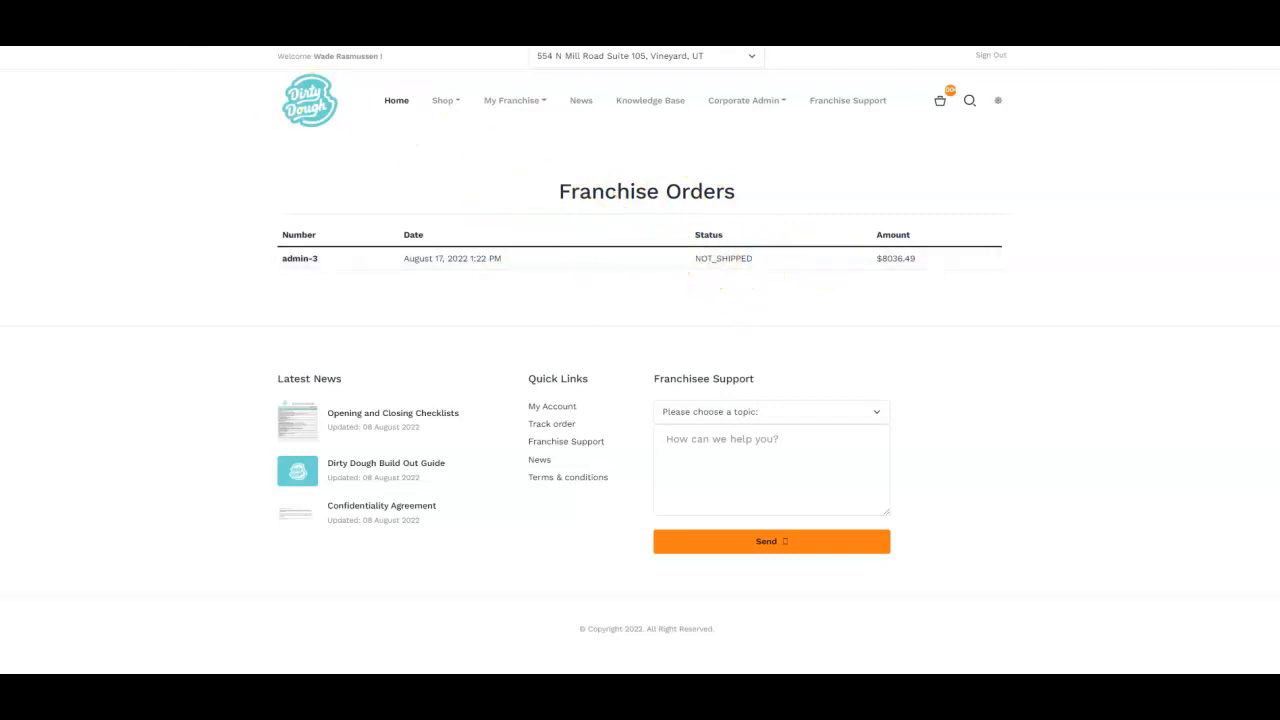
{"action": "key", "text": "alt+Left"}
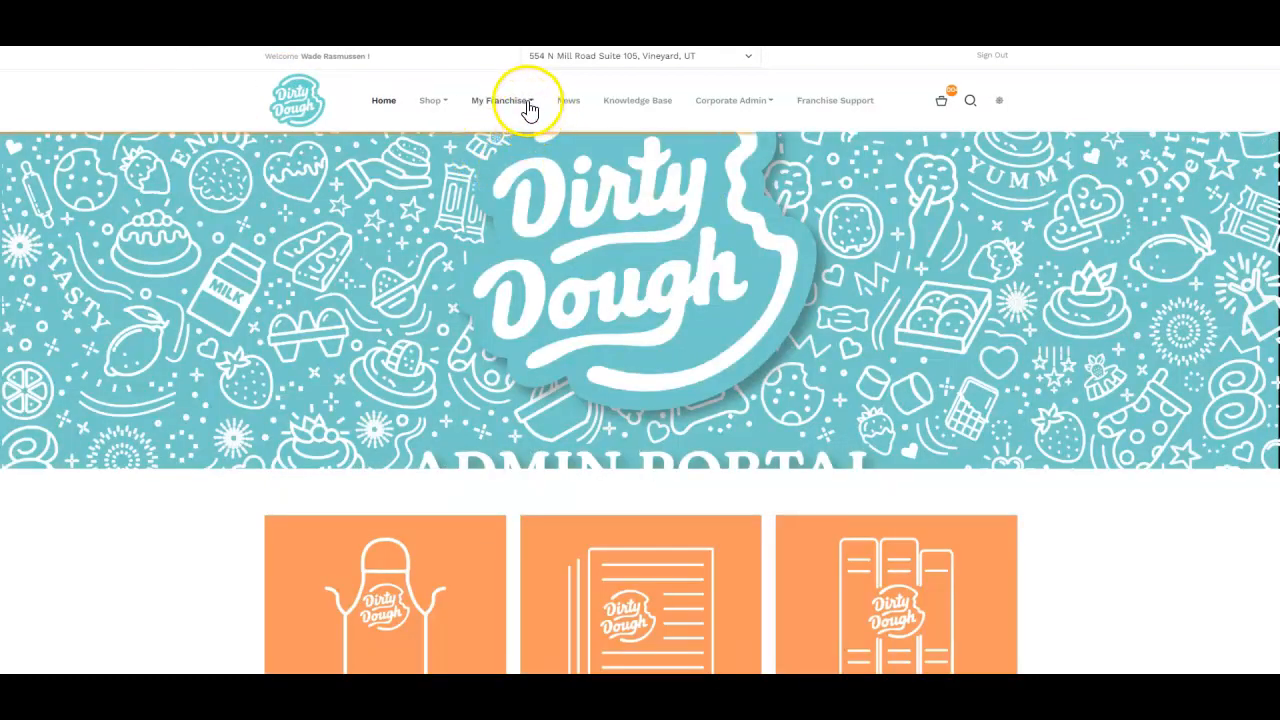
Open the franchise preferences and read through the delivery preferences text.
{"action": "left_click", "coordinate": [526, 97]}
{"action": "left_click", "coordinate": [528, 147]}
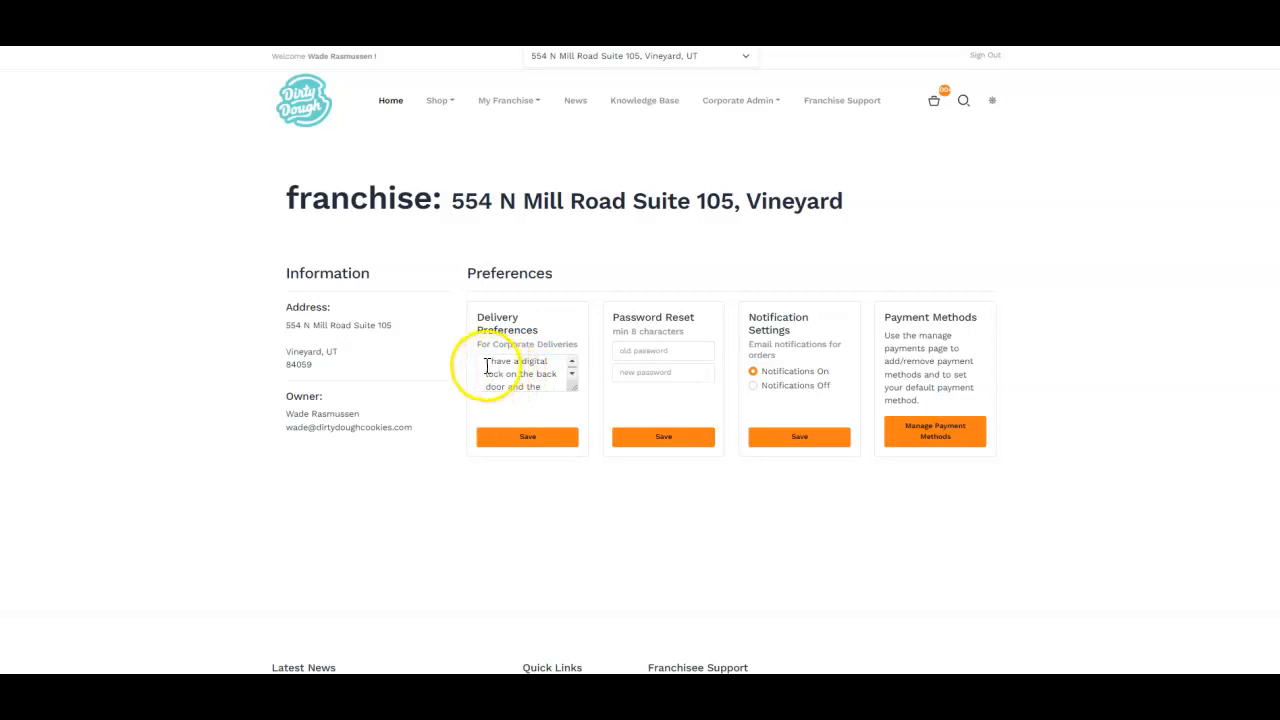
{"action": "scroll", "coordinate": [538, 374], "scroll_direction": "down", "scroll_amount": 1}
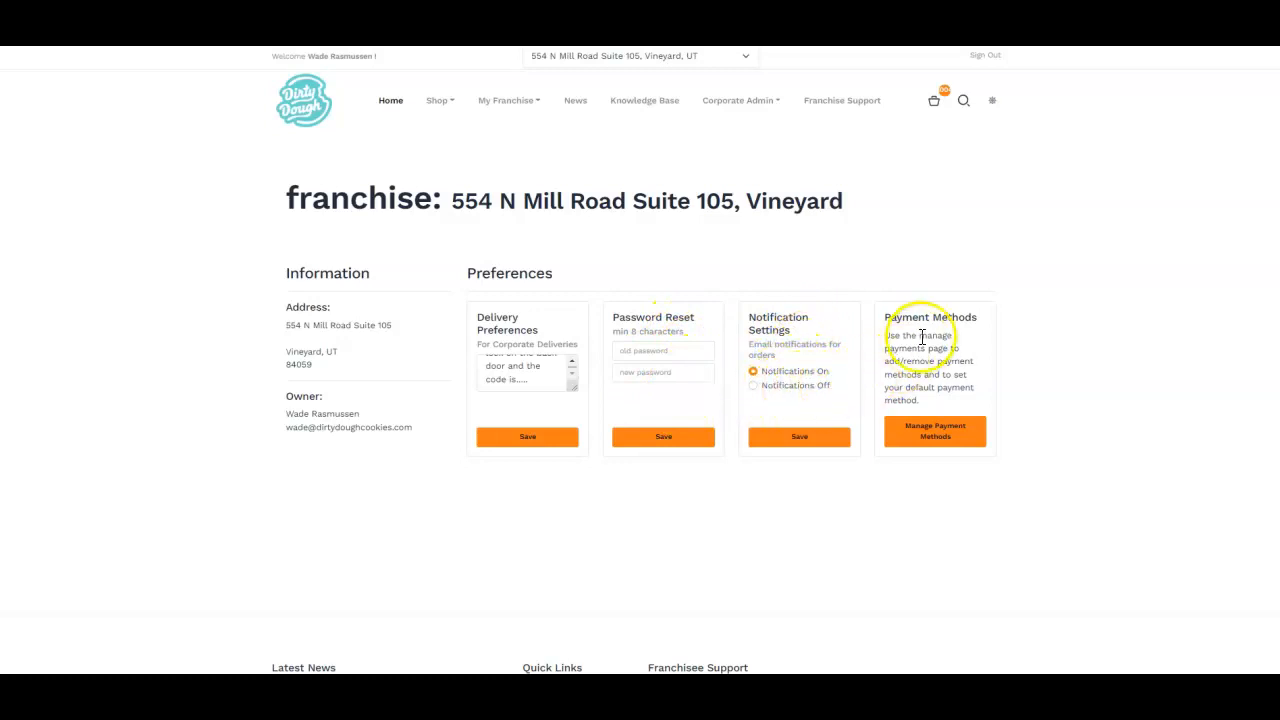
Open the franchise's payment methods management and view the form for creating a new payment method.
{"action": "left_click", "coordinate": [952, 432]}
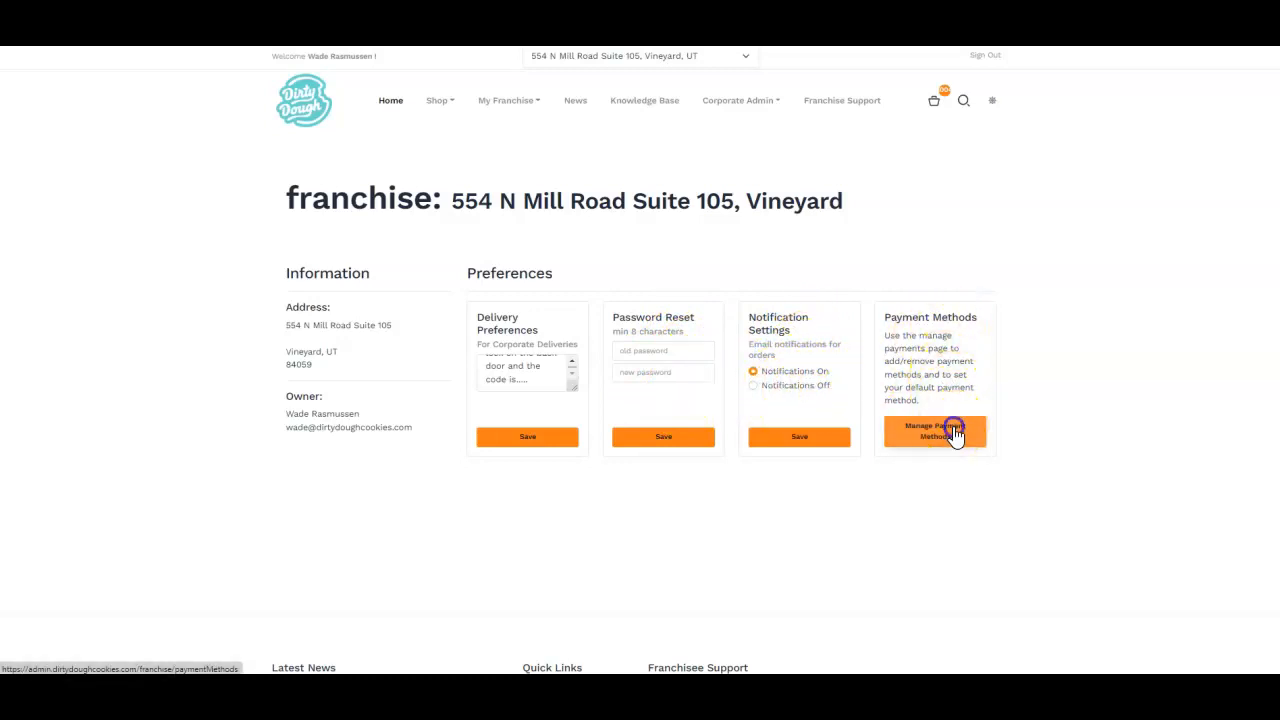
{"action": "left_click", "coordinate": [918, 425]}
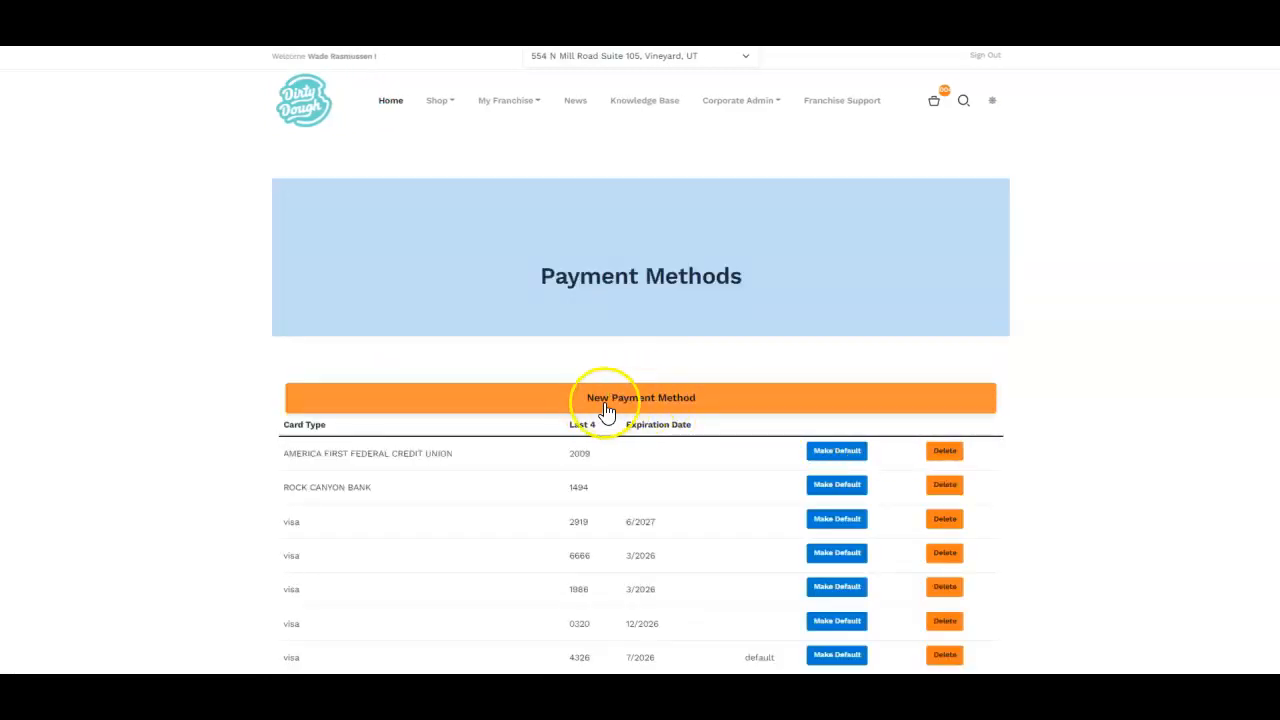
{"action": "left_click", "coordinate": [614, 410]}
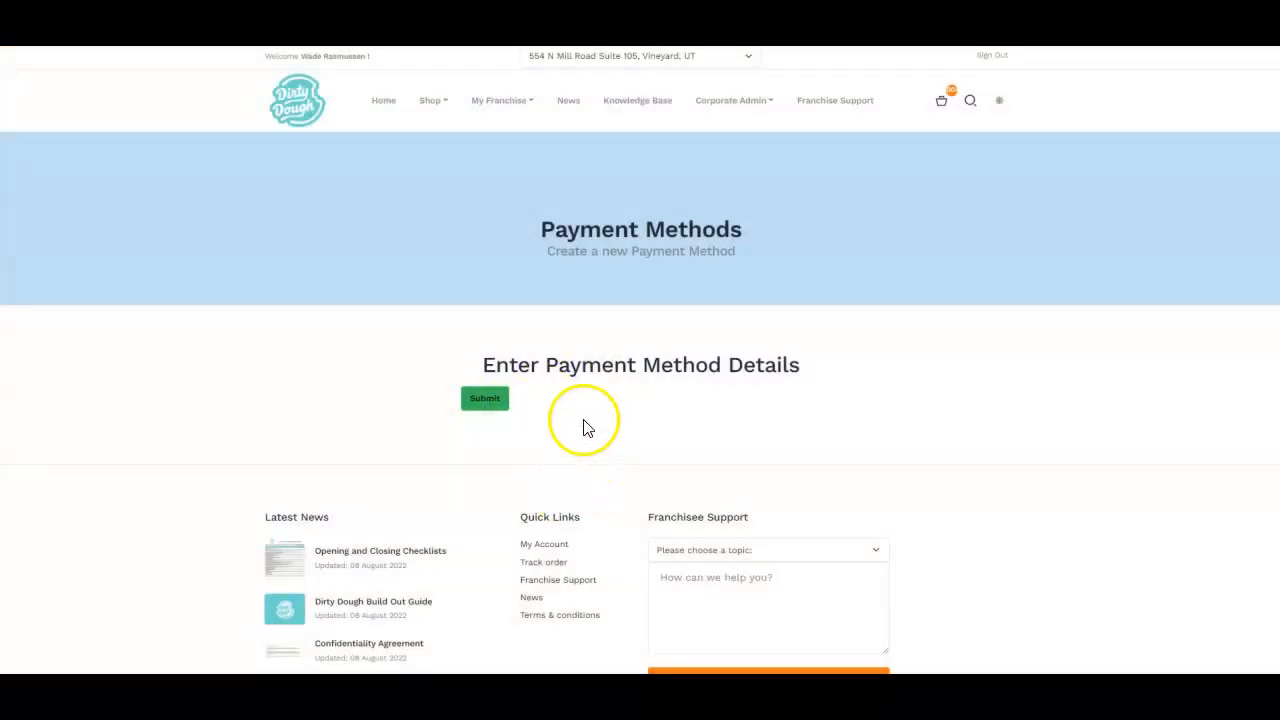
{"action": "scroll", "coordinate": [590, 470], "scroll_direction": "down", "scroll_amount": 1}
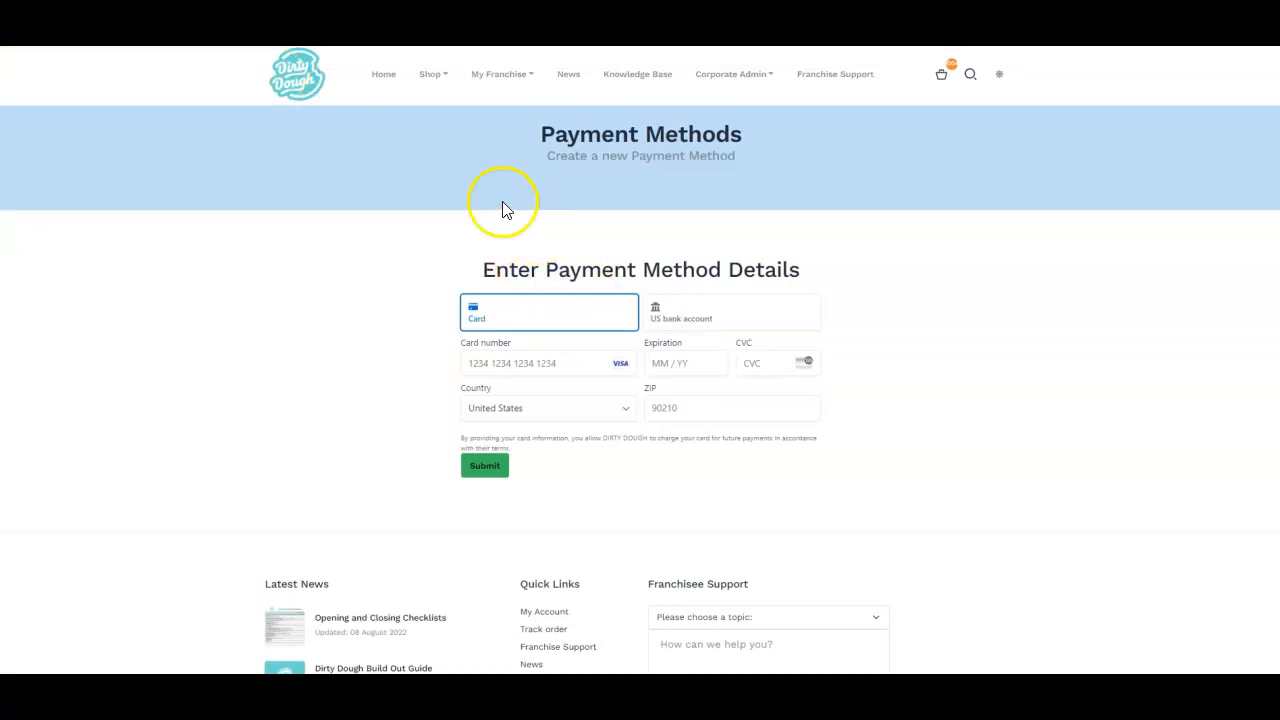
Return to the franchise preferences, reopen the payment methods and view the saved methods with their default and delete options.
{"action": "left_click", "coordinate": [497, 78]}
{"action": "left_click", "coordinate": [508, 118]}
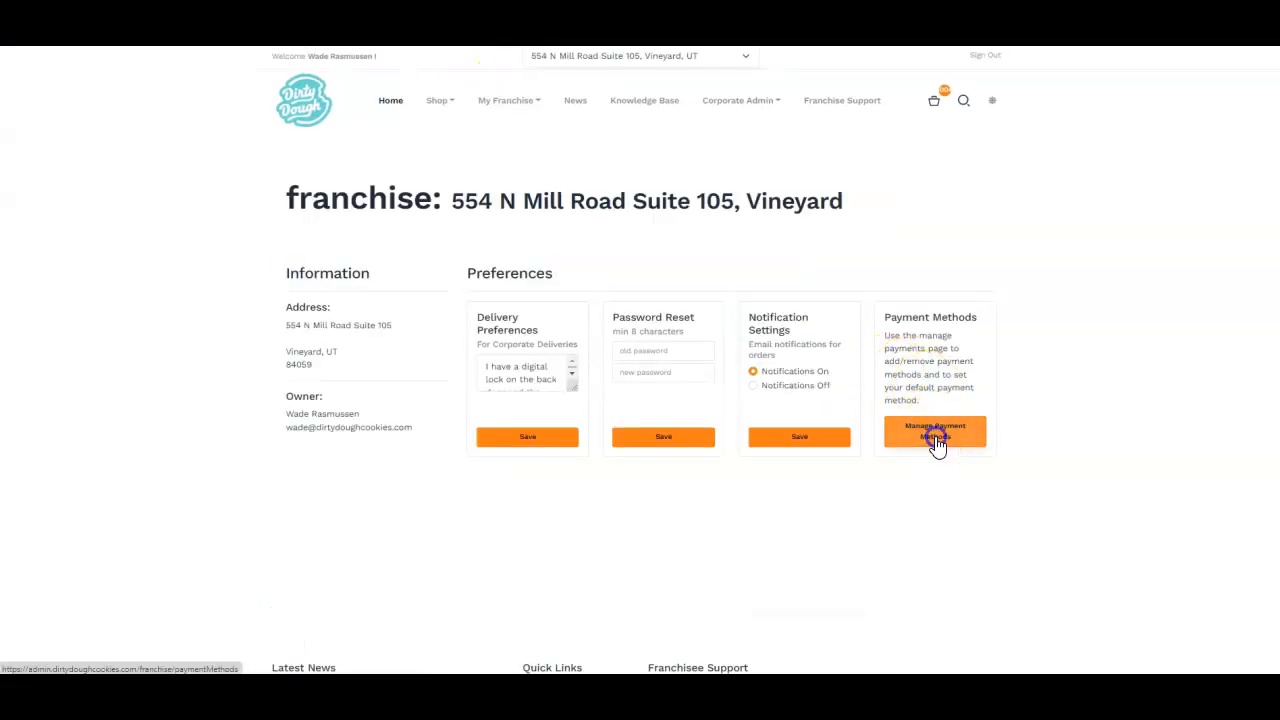
{"action": "left_click", "coordinate": [943, 426]}
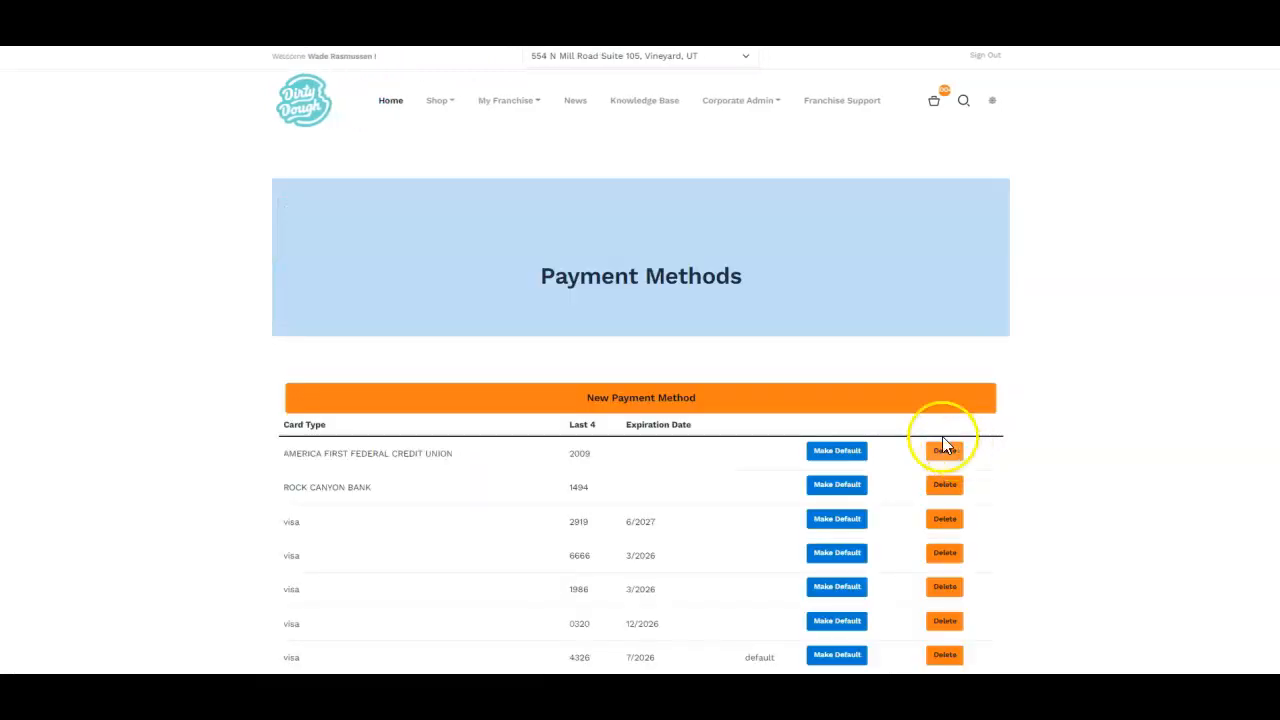
{"action": "scroll", "coordinate": [886, 420], "scroll_direction": "down", "scroll_amount": 3}
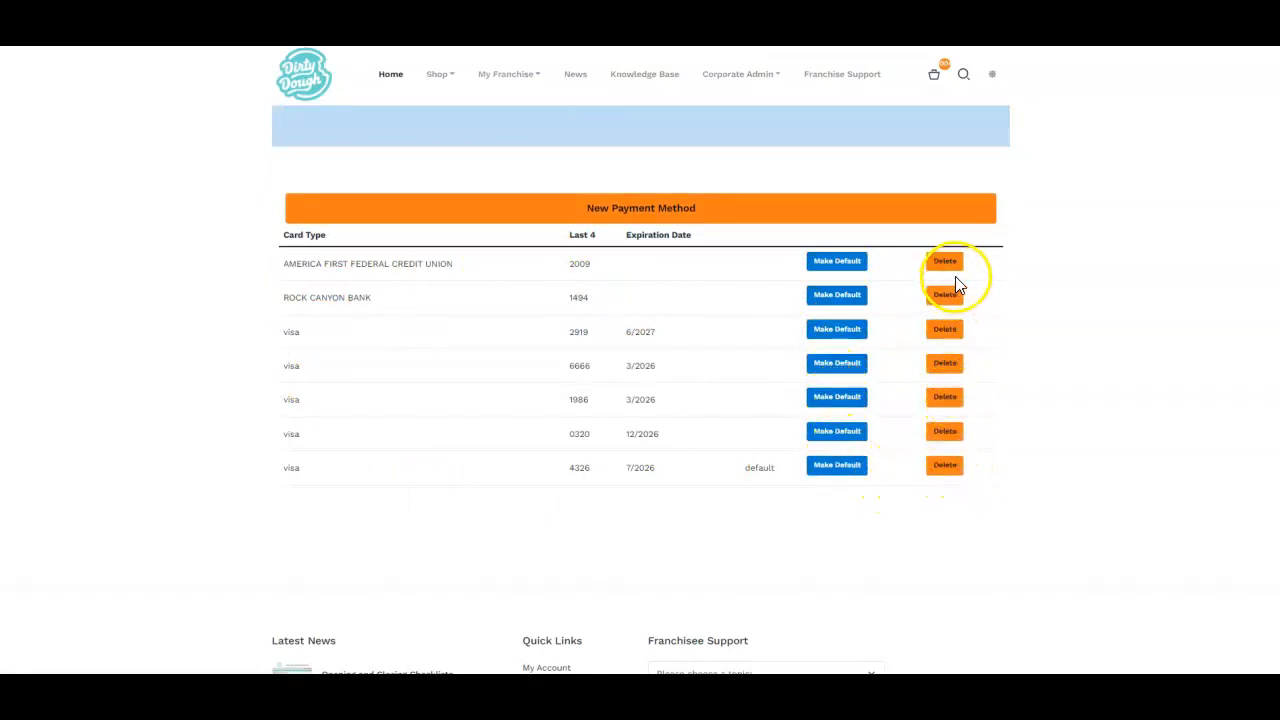
View the franchise's order list, and open the form for creating a new user from the franchise's user list.
{"action": "mouse_move", "coordinate": [509, 75]}
{"action": "left_click", "coordinate": [521, 135]}
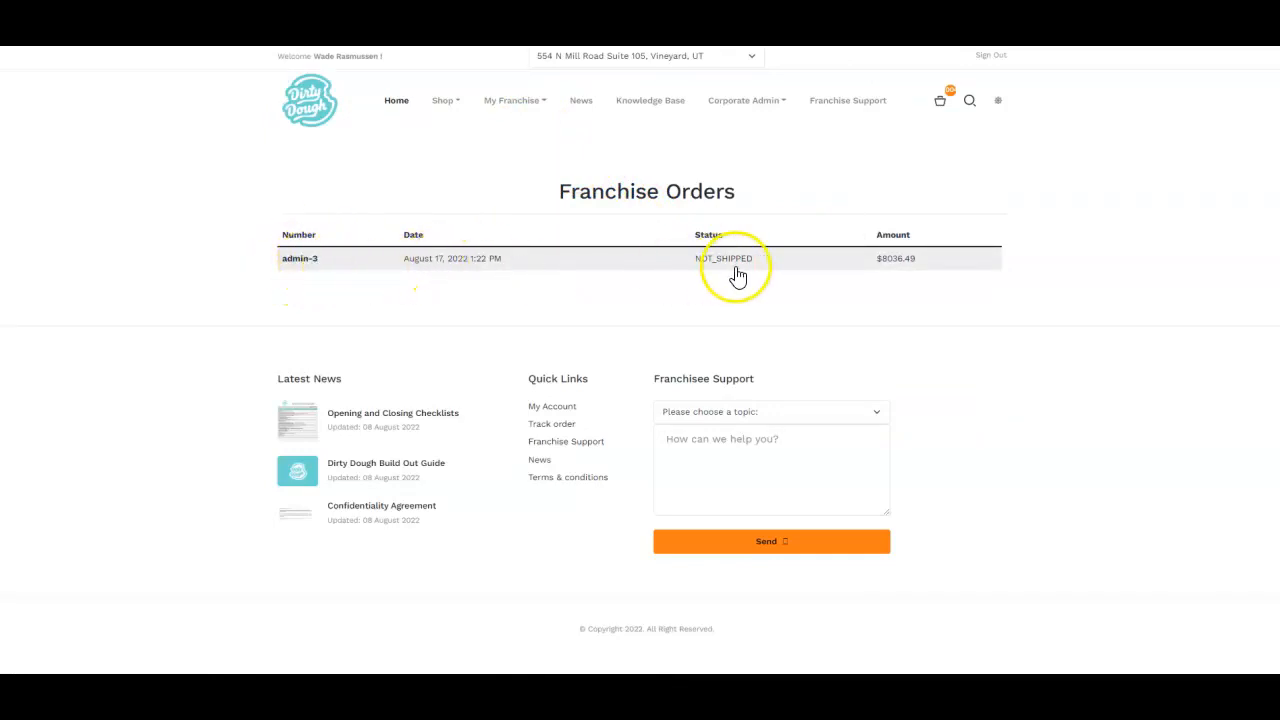
{"action": "left_click", "coordinate": [545, 100]}
{"action": "left_click", "coordinate": [515, 184]}
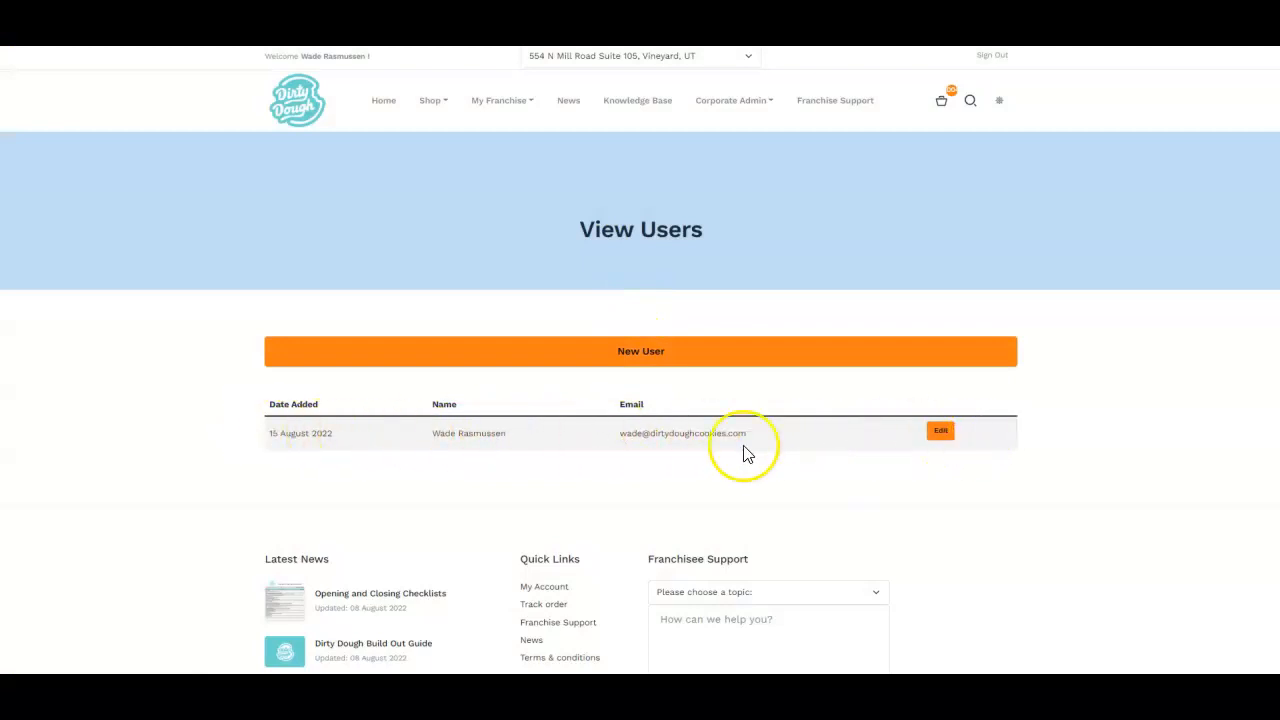
{"action": "left_click", "coordinate": [655, 364]}
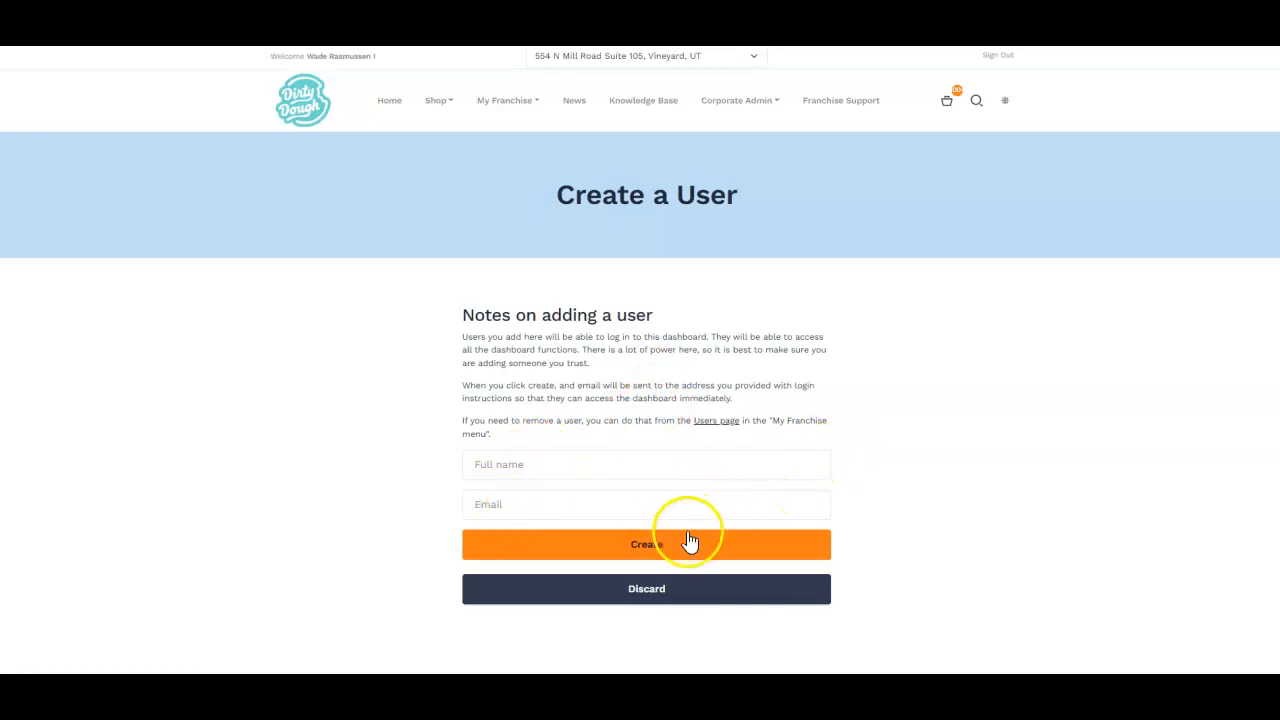
Open the franchise's Buildout Checklist and look through its outstanding items from the first task to the last.
{"action": "left_click", "coordinate": [528, 112]}
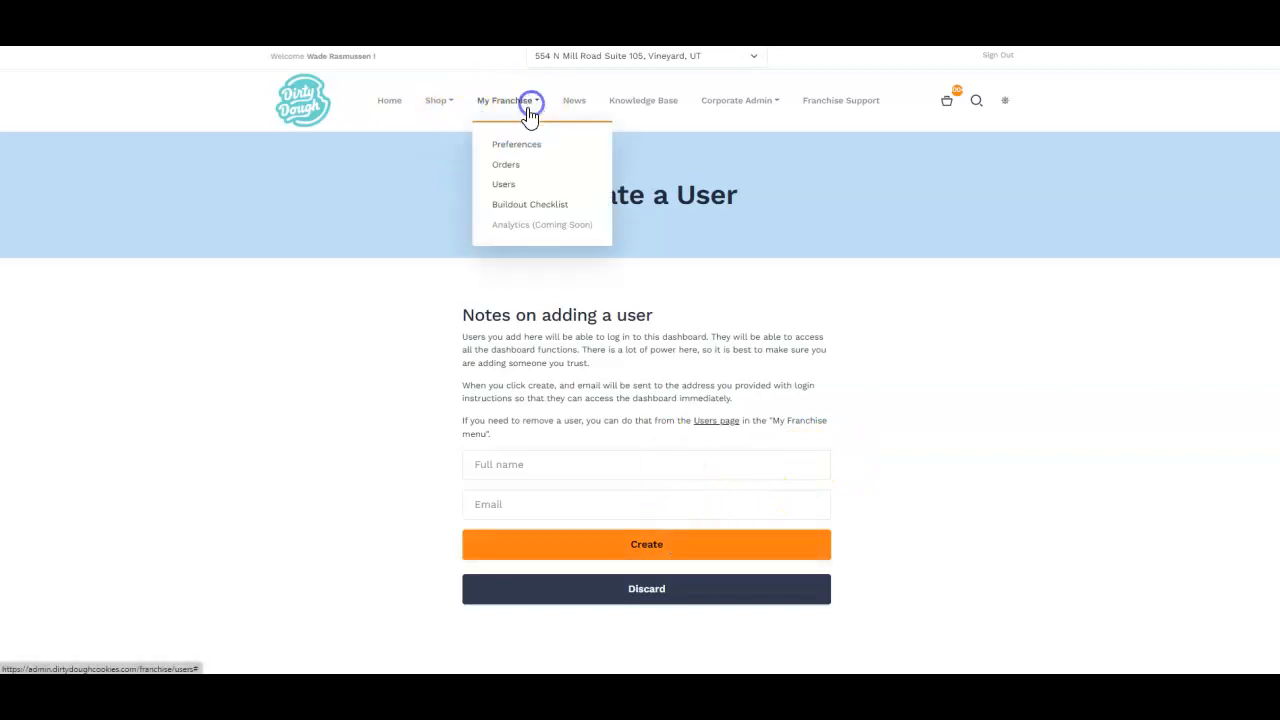
{"action": "left_click", "coordinate": [535, 201]}
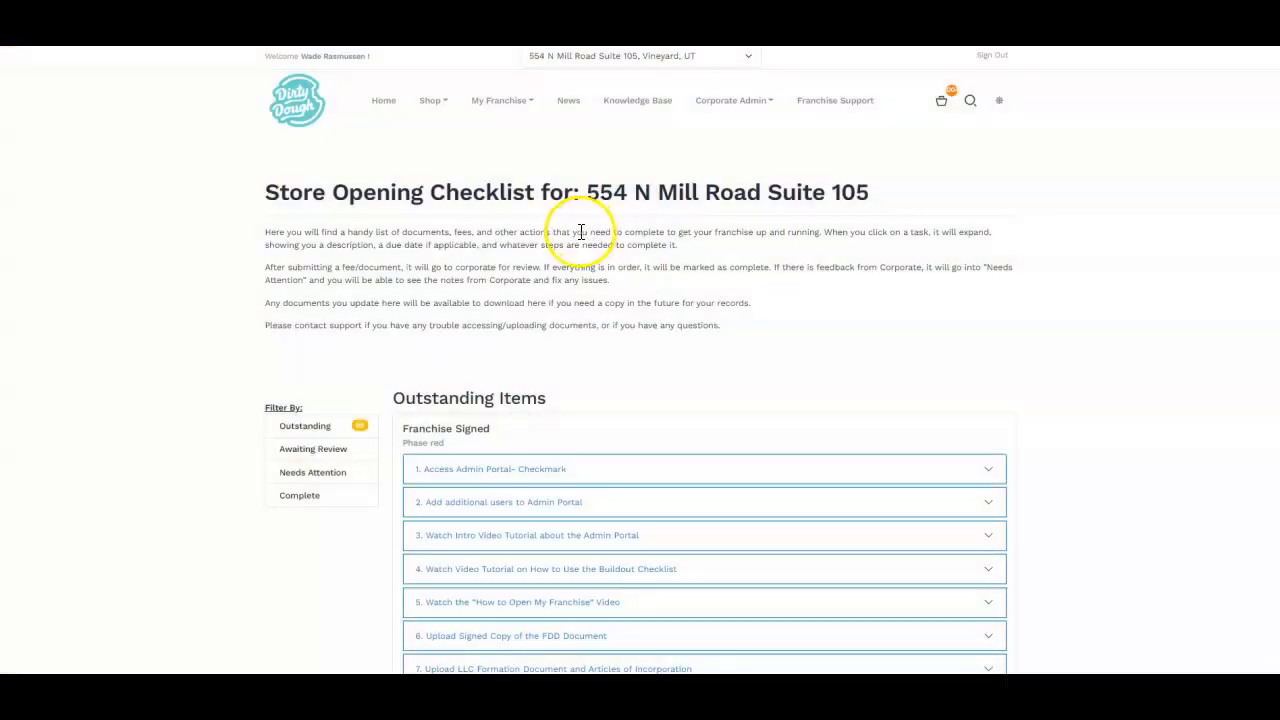
{"action": "scroll", "coordinate": [578, 250], "scroll_direction": "down", "scroll_amount": 20}
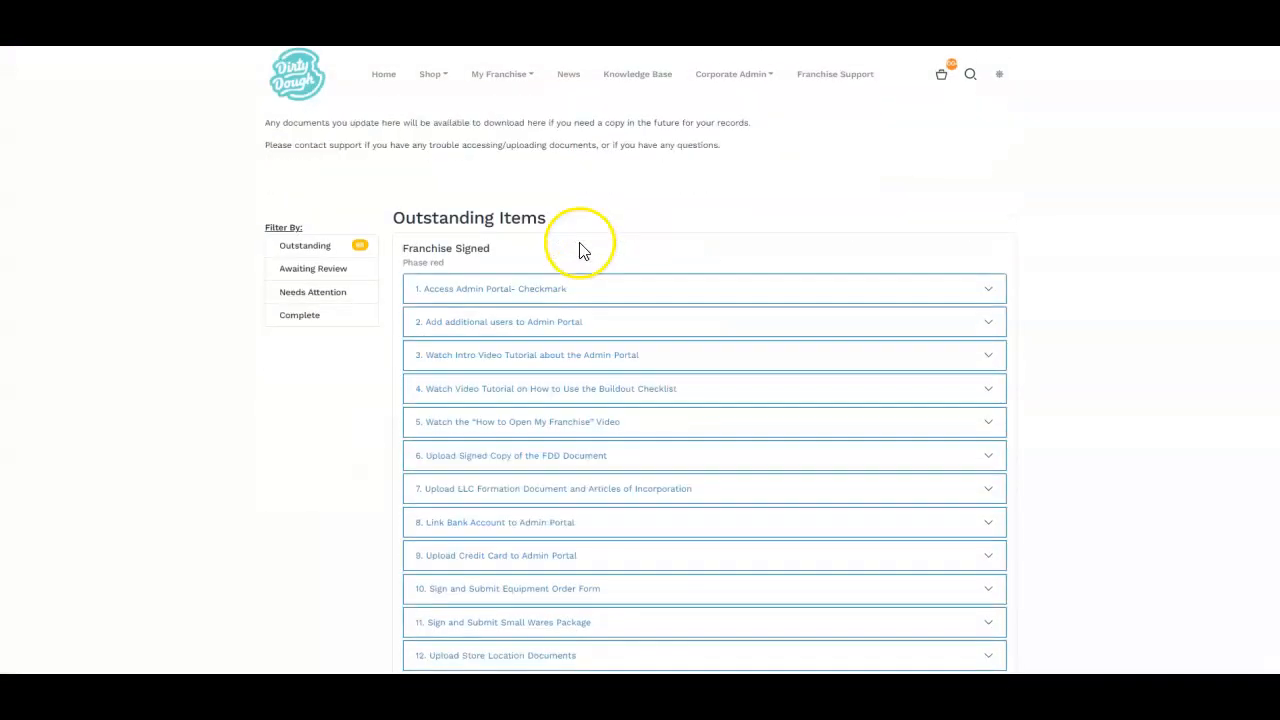
{"action": "scroll", "coordinate": [571, 255], "scroll_direction": "down", "scroll_amount": 13}
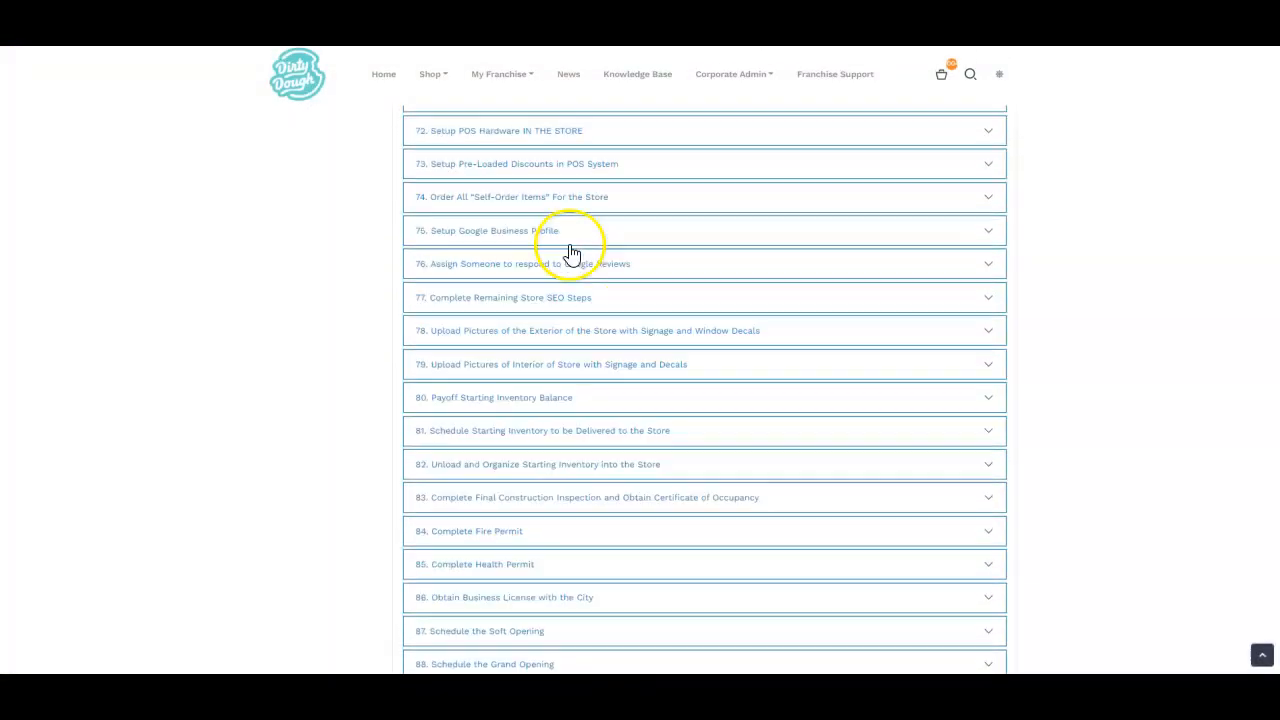
{"action": "left_click", "coordinate": [531, 276]}
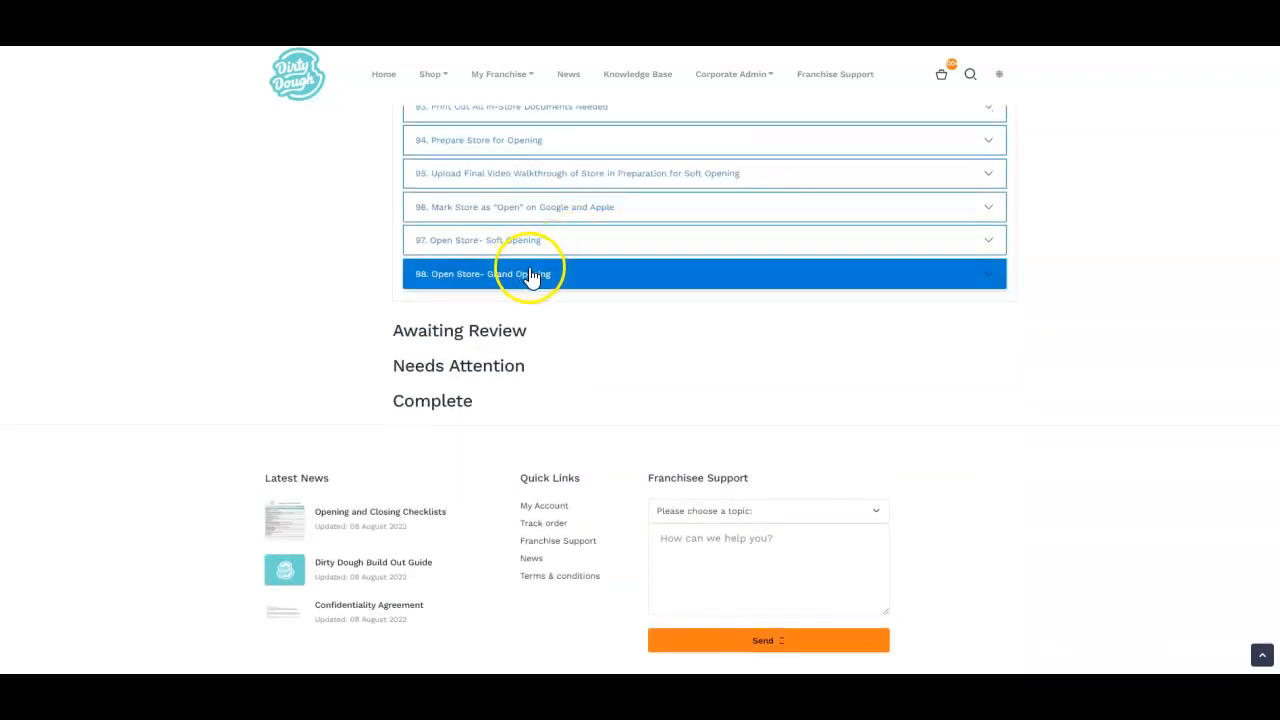
{"action": "scroll", "coordinate": [531, 276], "scroll_direction": "up", "scroll_amount": 20}
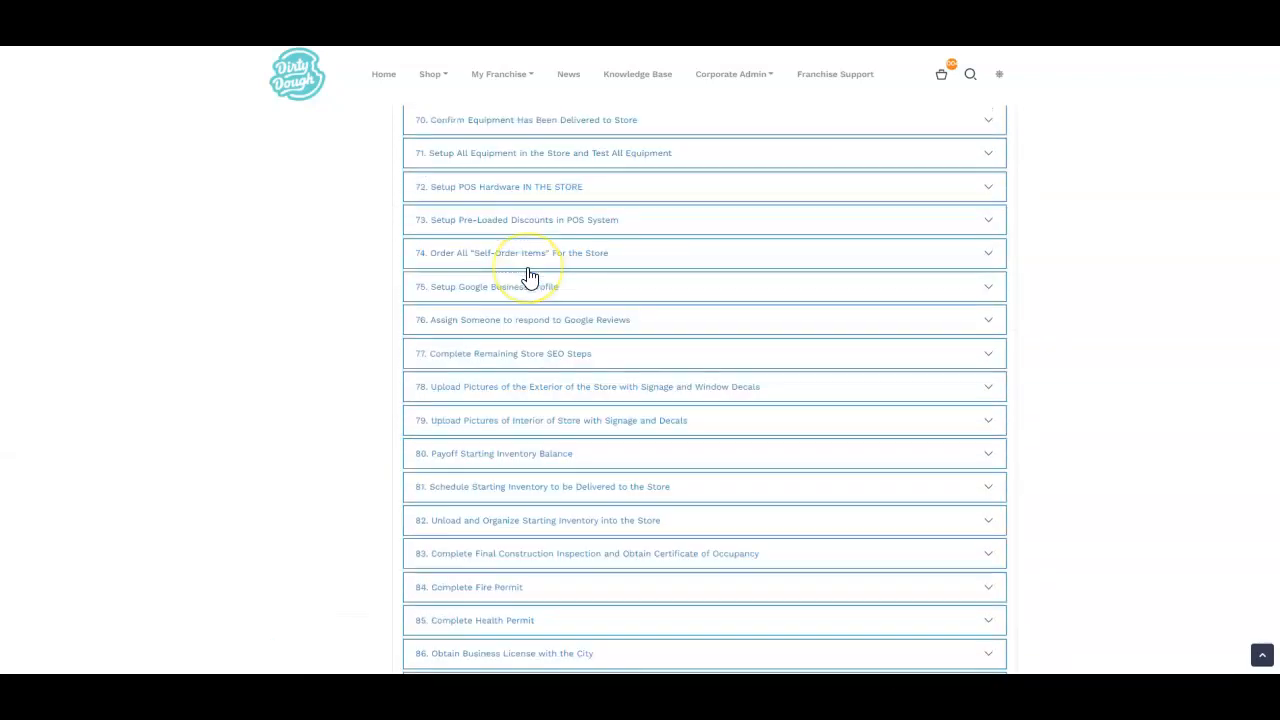
{"action": "scroll", "coordinate": [530, 276], "scroll_direction": "up", "scroll_amount": 12}
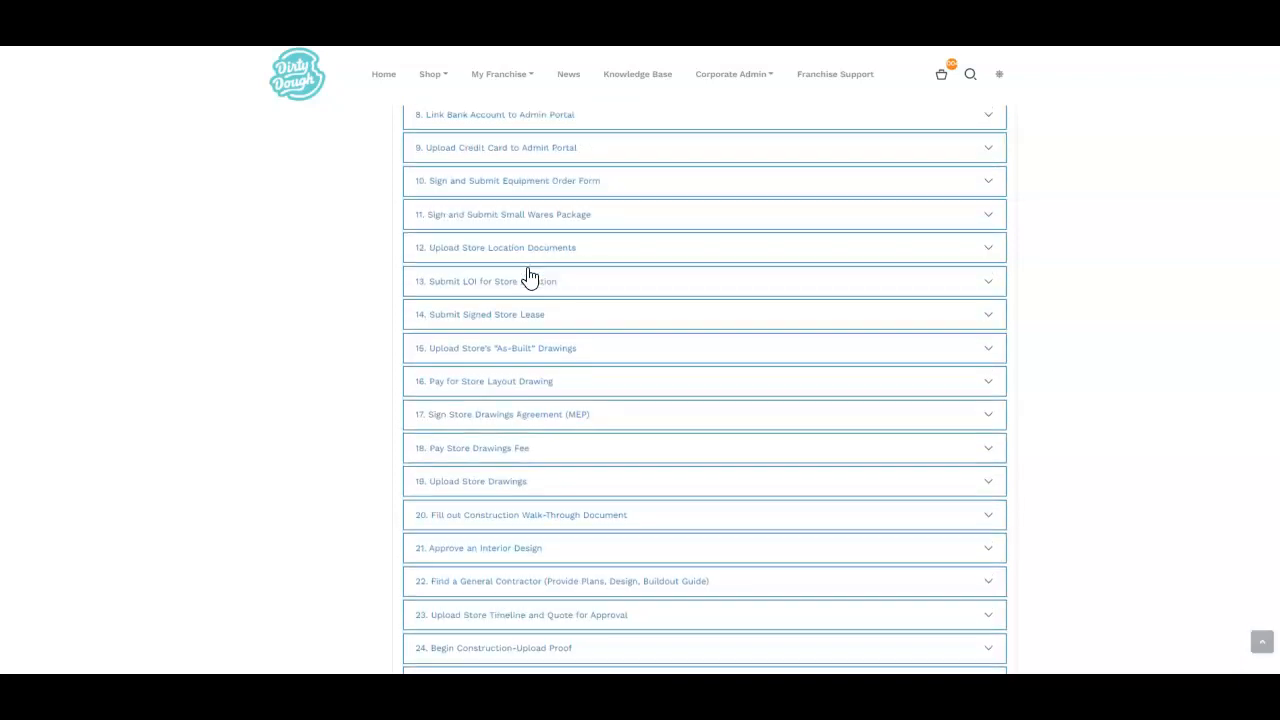
{"action": "scroll", "coordinate": [348, 350], "scroll_direction": "down", "scroll_amount": 2}
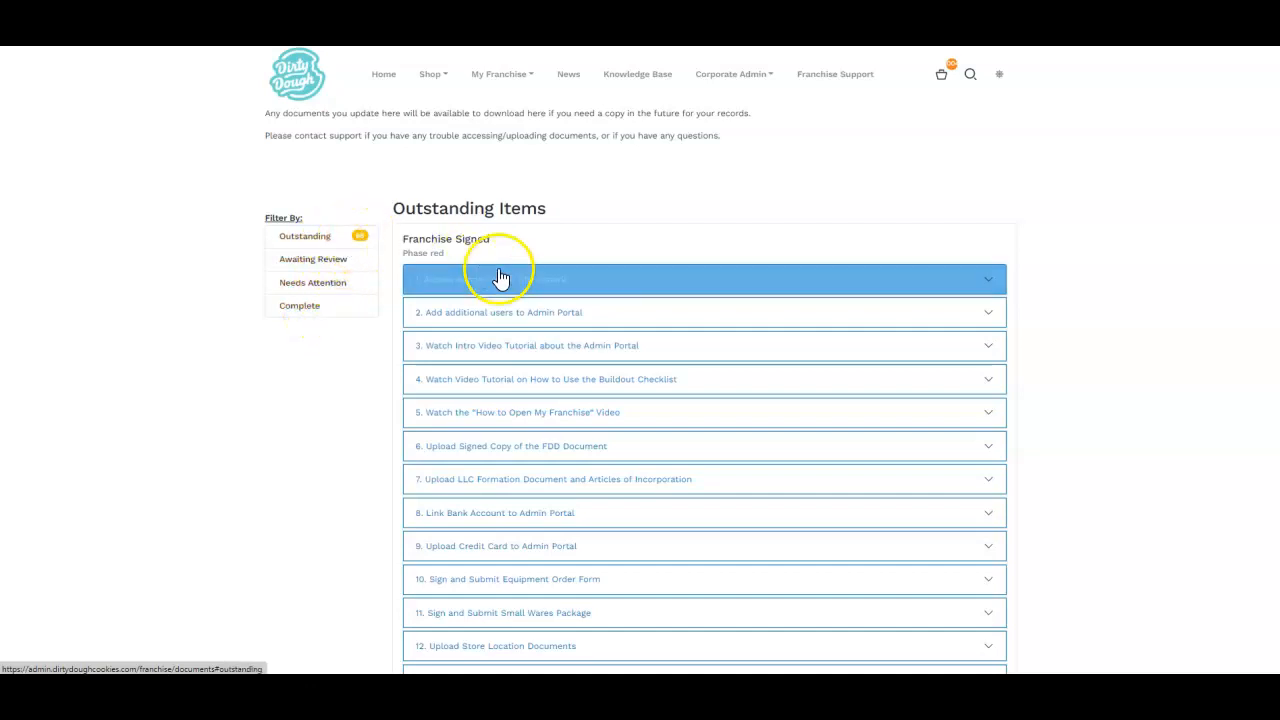
Highlight the checklist's Outstanding Items heading, and jump to and highlight the Awaiting Review, Needs Attention and Complete headings.
{"action": "left_click_drag", "start_coordinate": [394, 207], "coordinate": [556, 234]}
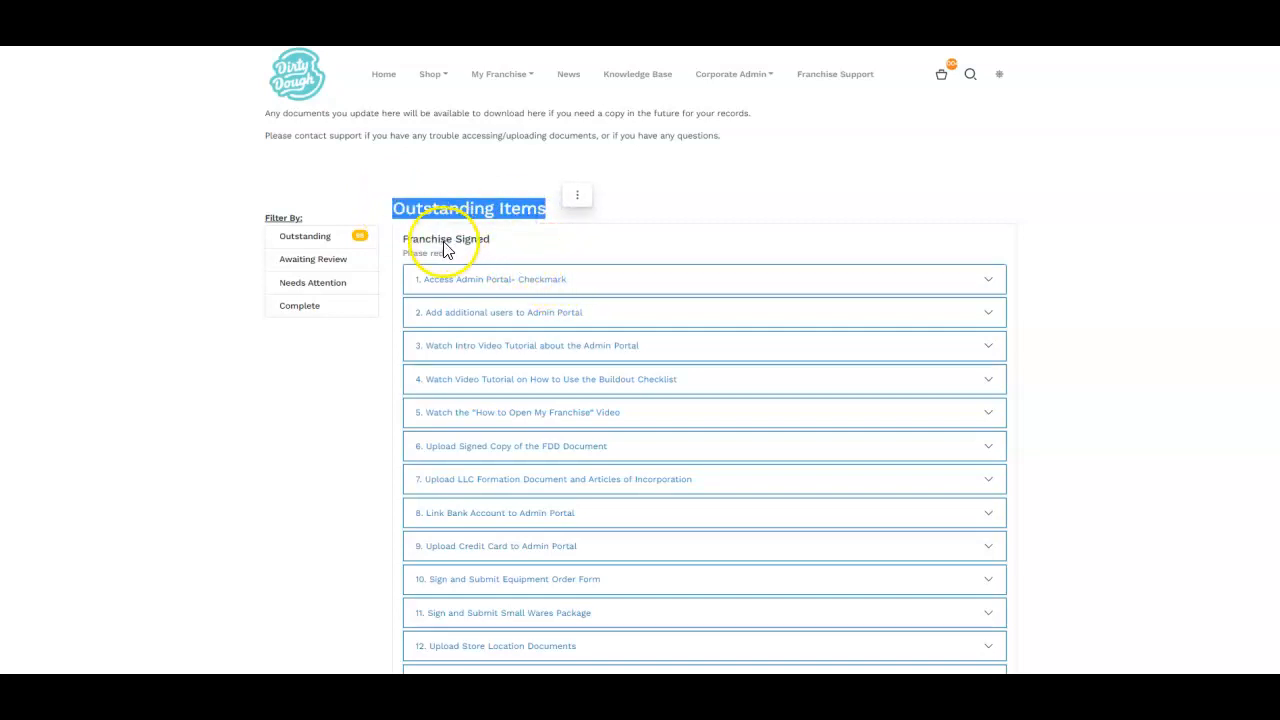
{"action": "left_click", "coordinate": [345, 268]}
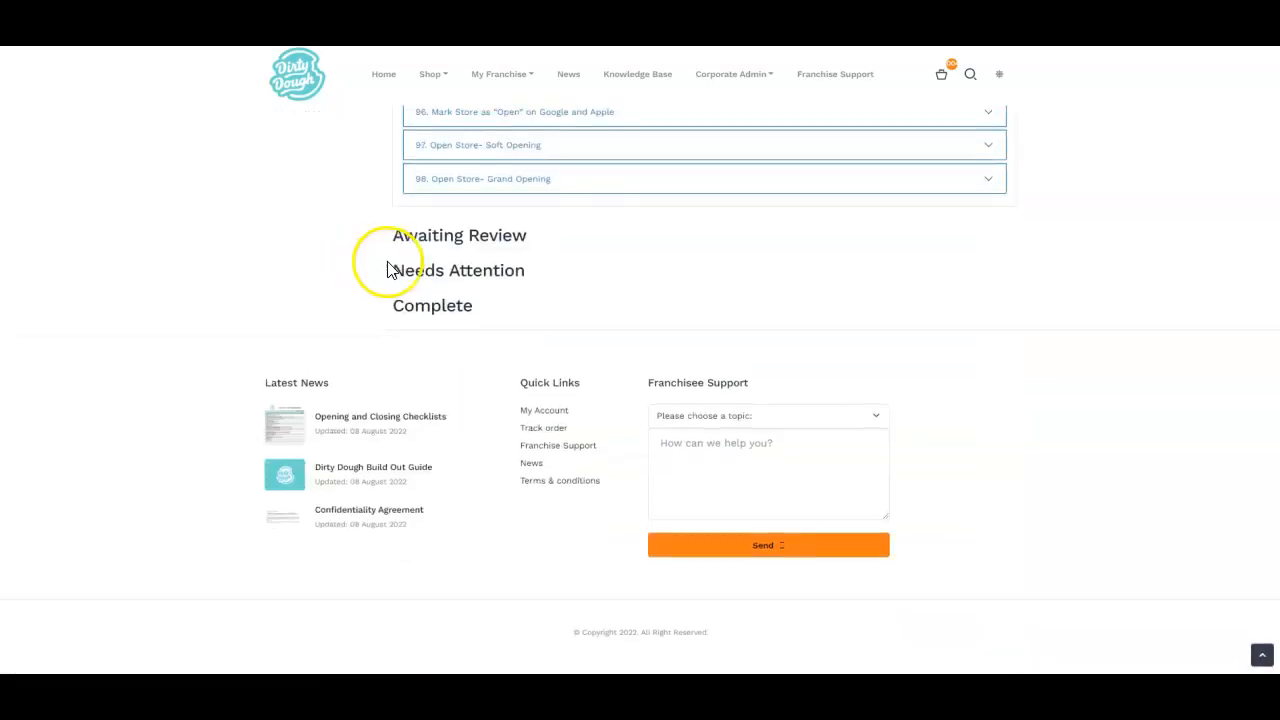
{"action": "left_click_drag", "start_coordinate": [406, 242], "coordinate": [532, 238]}
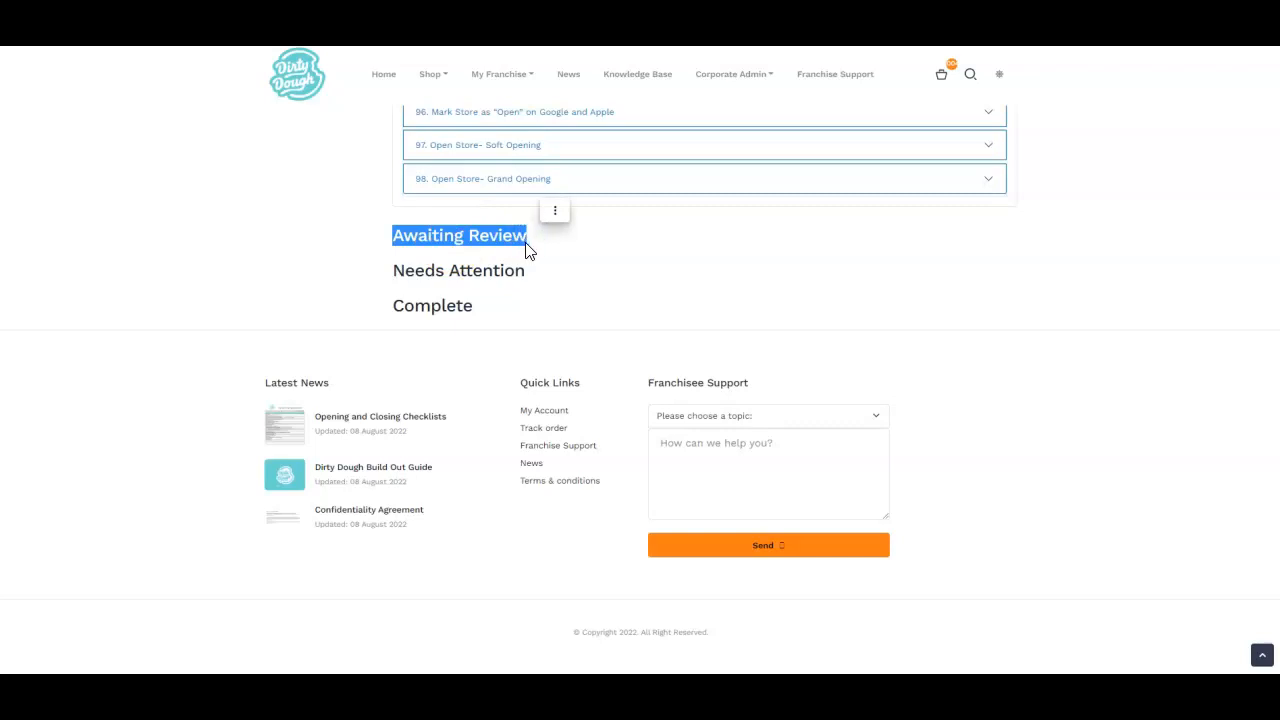
{"action": "left_click", "coordinate": [528, 245]}
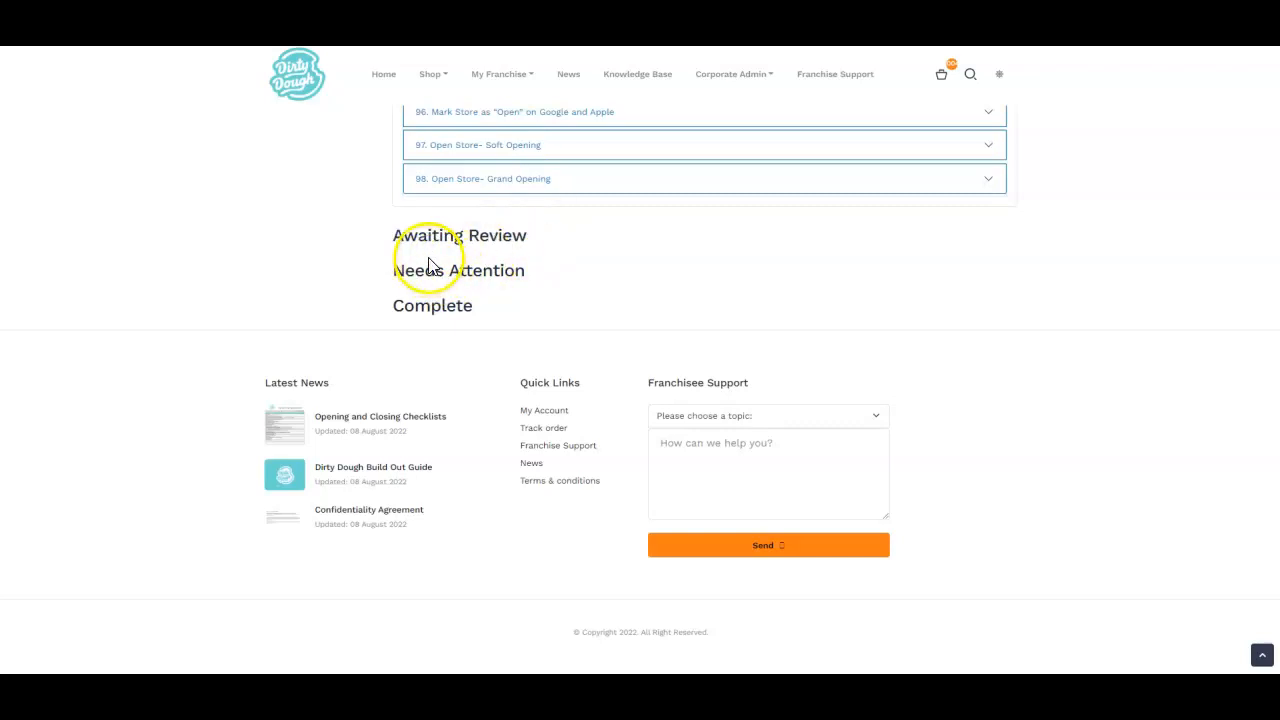
{"action": "left_click", "coordinate": [395, 273]}
{"action": "left_click_drag", "start_coordinate": [395, 273], "coordinate": [535, 276]}
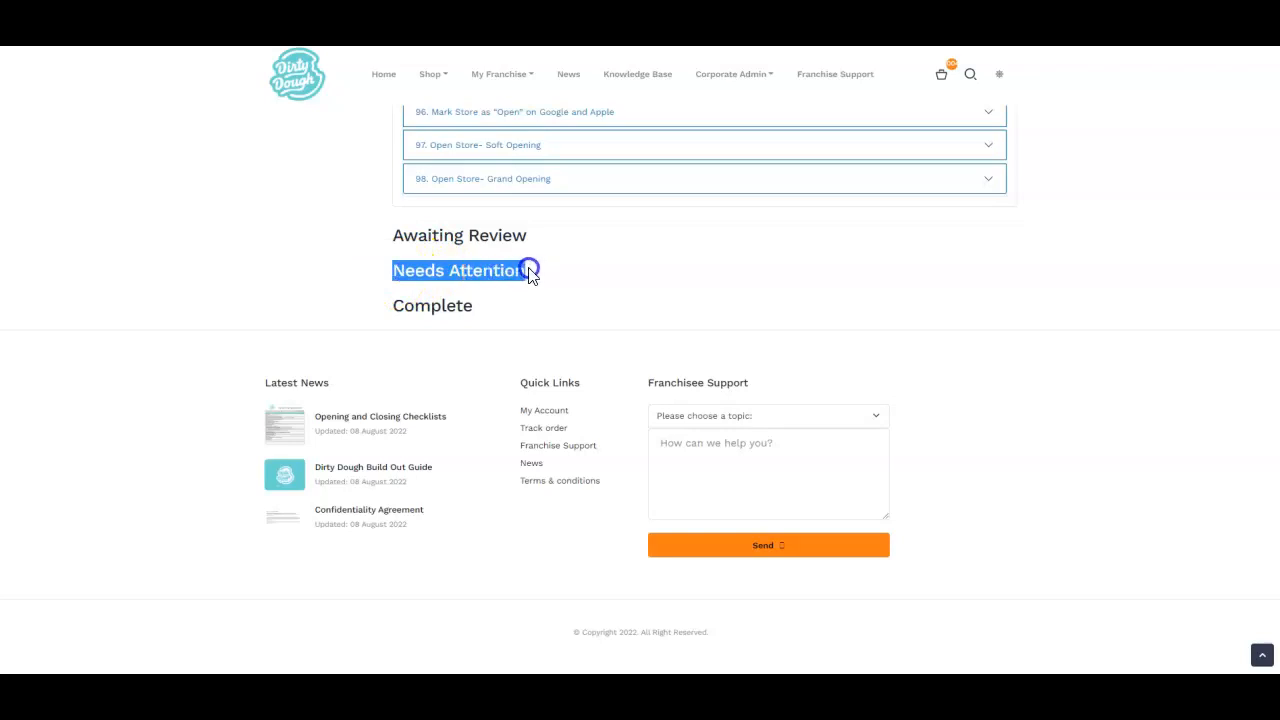
{"action": "left_click_drag", "start_coordinate": [396, 300], "coordinate": [420, 312]}
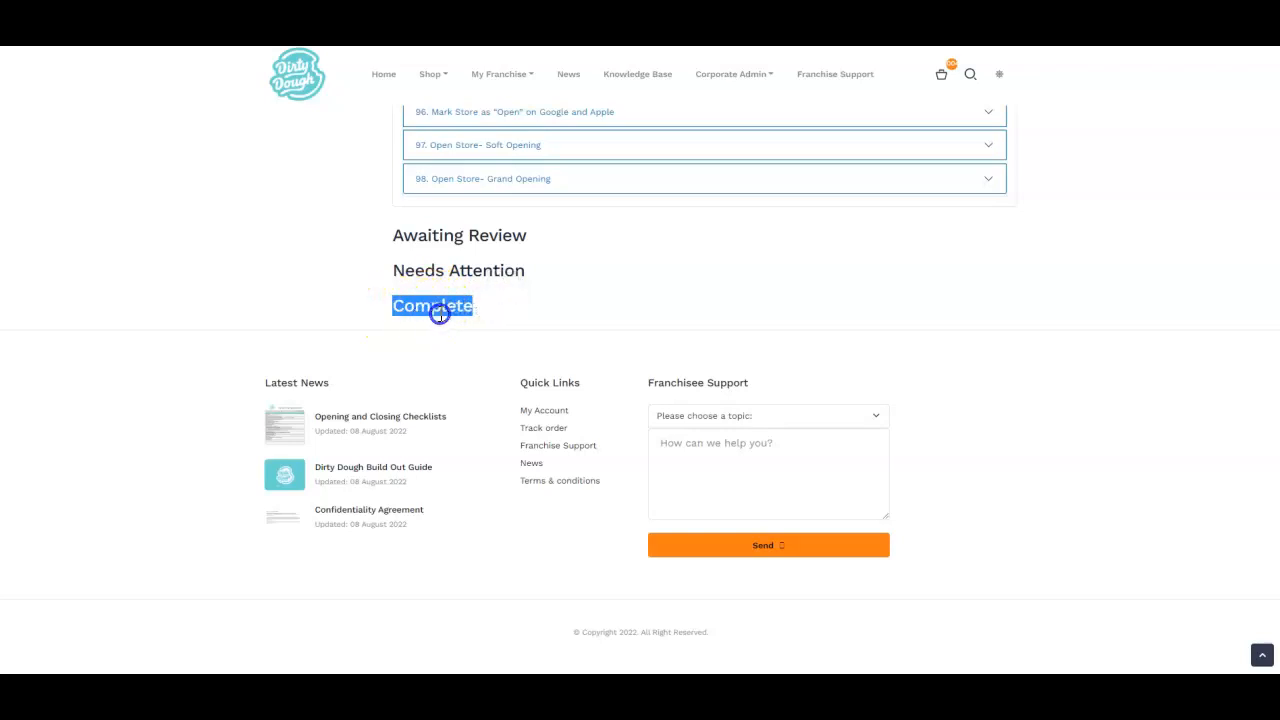
{"action": "left_click", "coordinate": [394, 270]}
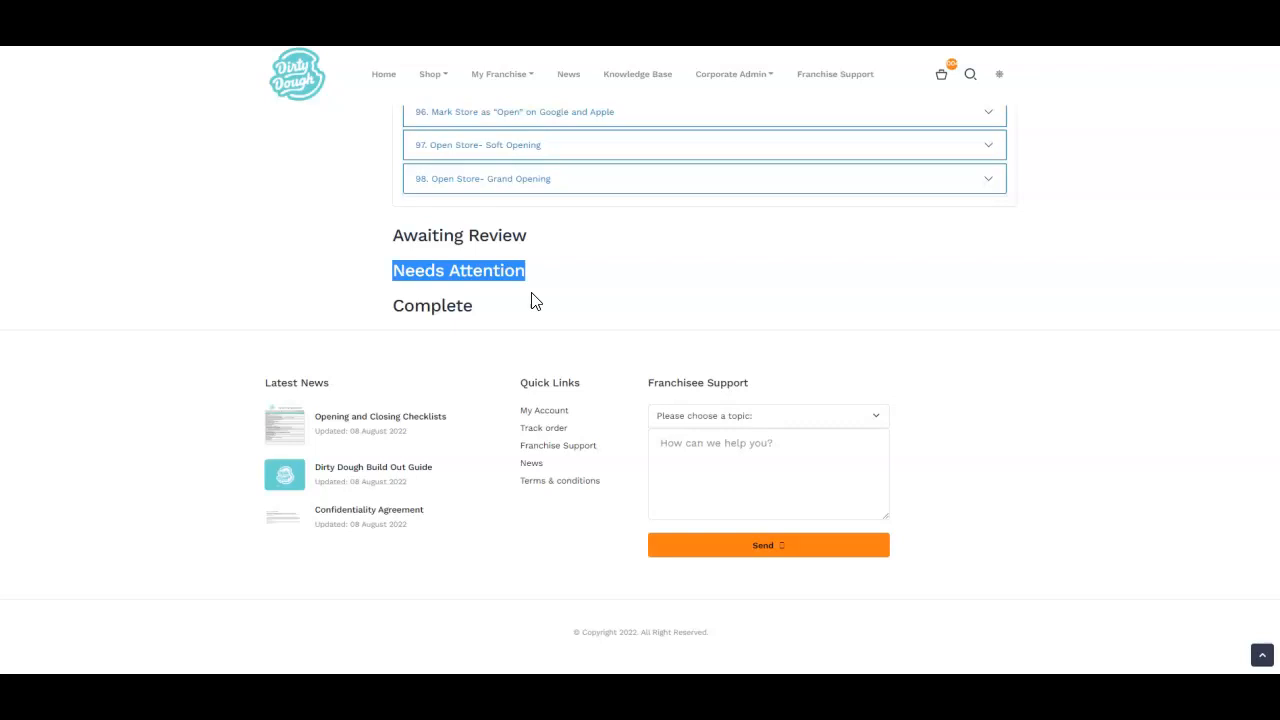
Leave the checklist for the portal's home page and view the latest news posts.
{"action": "scroll", "coordinate": [531, 300], "scroll_direction": "up", "scroll_amount": 15}
{"action": "scroll", "coordinate": [531, 300], "scroll_direction": "up", "scroll_amount": 10}
{"action": "left_click", "coordinate": [240, 20]}
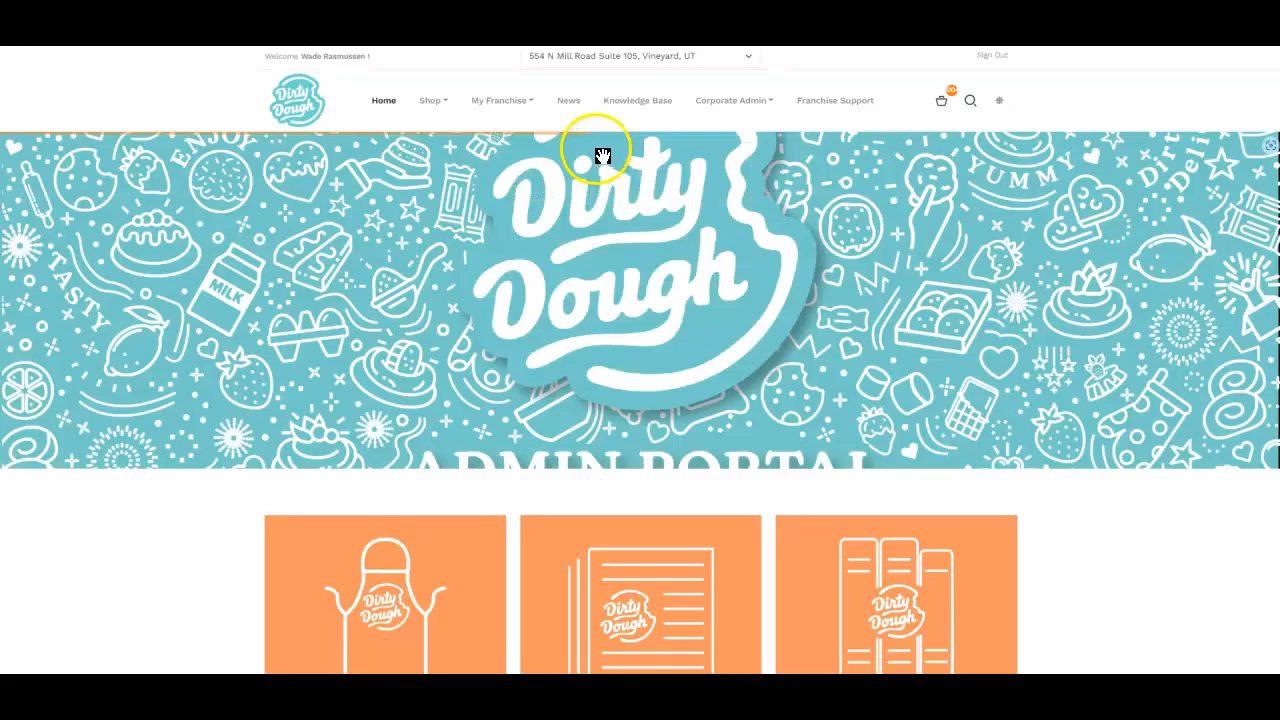
{"action": "left_click", "coordinate": [569, 101]}
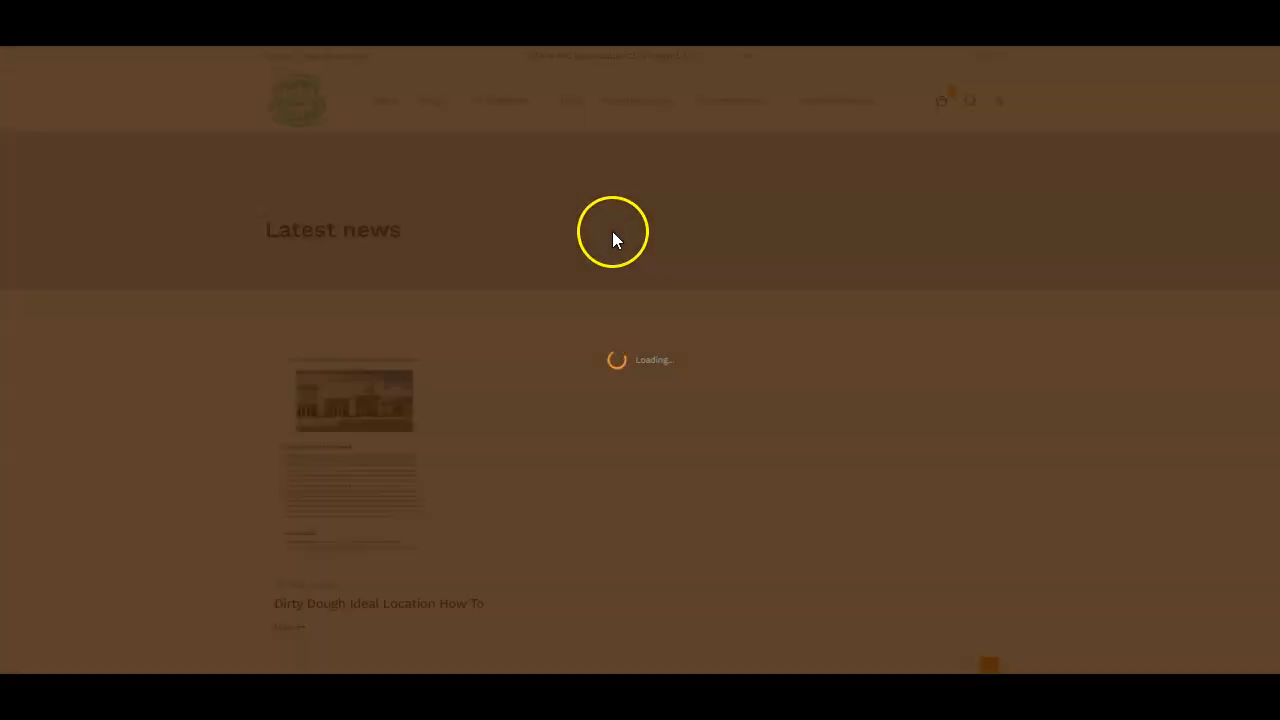
{"action": "scroll", "coordinate": [498, 299], "scroll_direction": "down", "scroll_amount": 1}
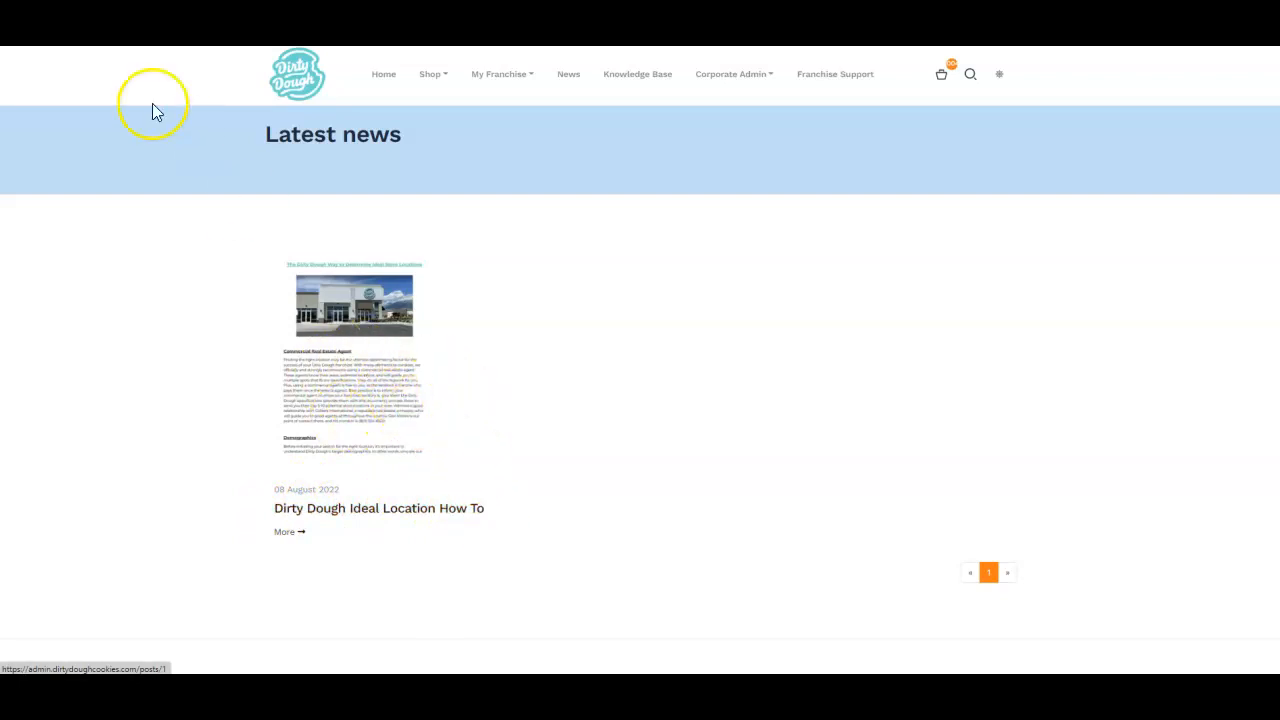
Return to the home page and browse the articles in the Knowledge Base.
{"action": "left_click", "coordinate": [297, 74]}
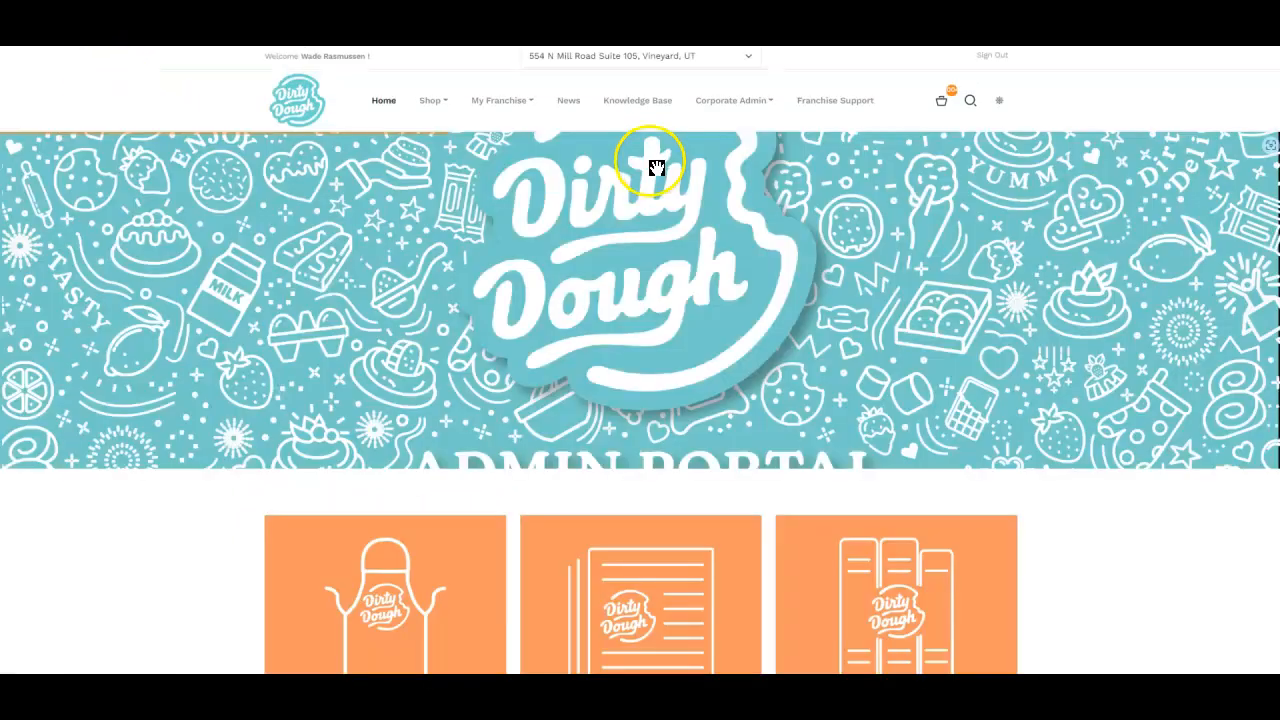
{"action": "left_click", "coordinate": [666, 108]}
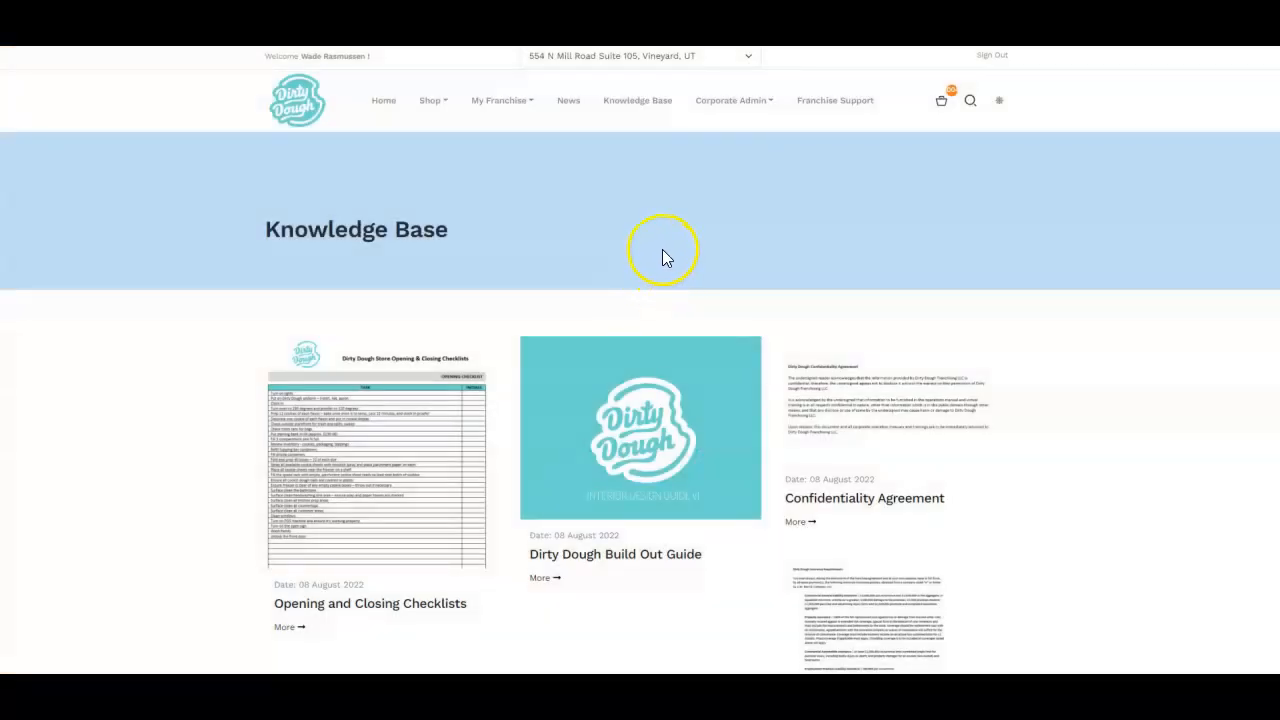
{"action": "scroll", "coordinate": [662, 249], "scroll_direction": "down", "scroll_amount": 1}
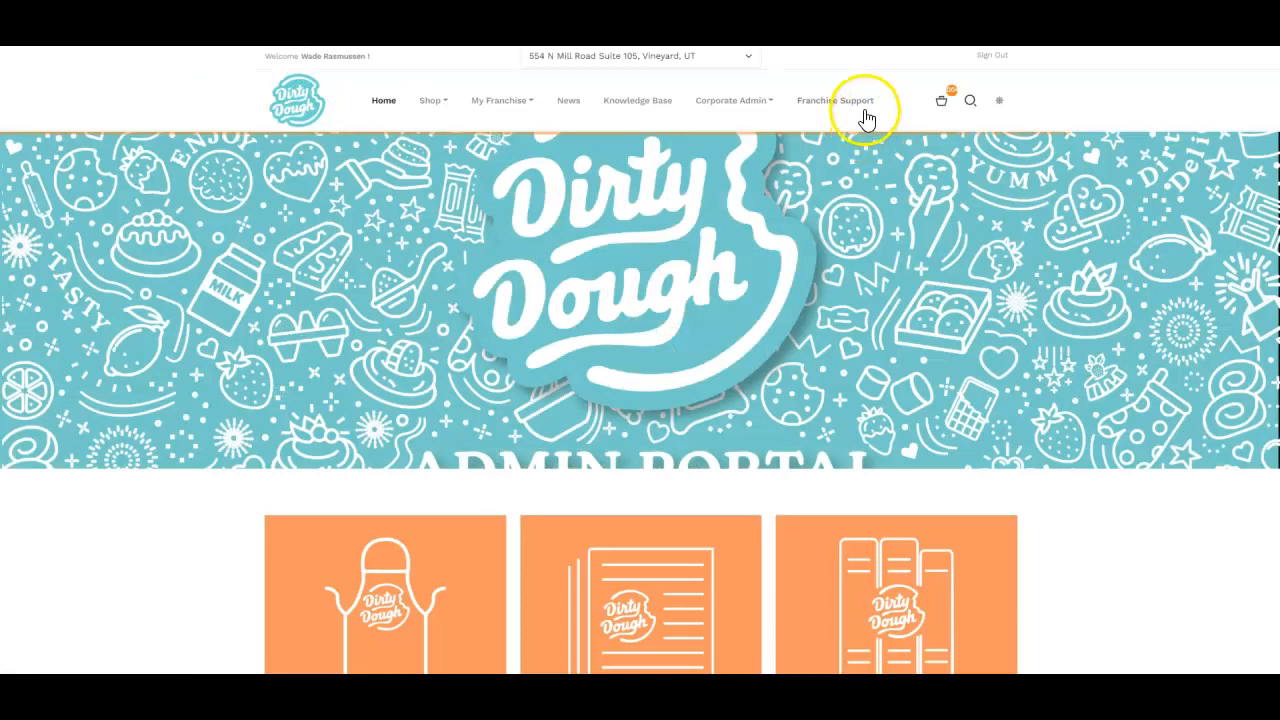
Open the Franchise Support page and view the topic choices of its contact form without picking one.
{"action": "left_click", "coordinate": [865, 103]}
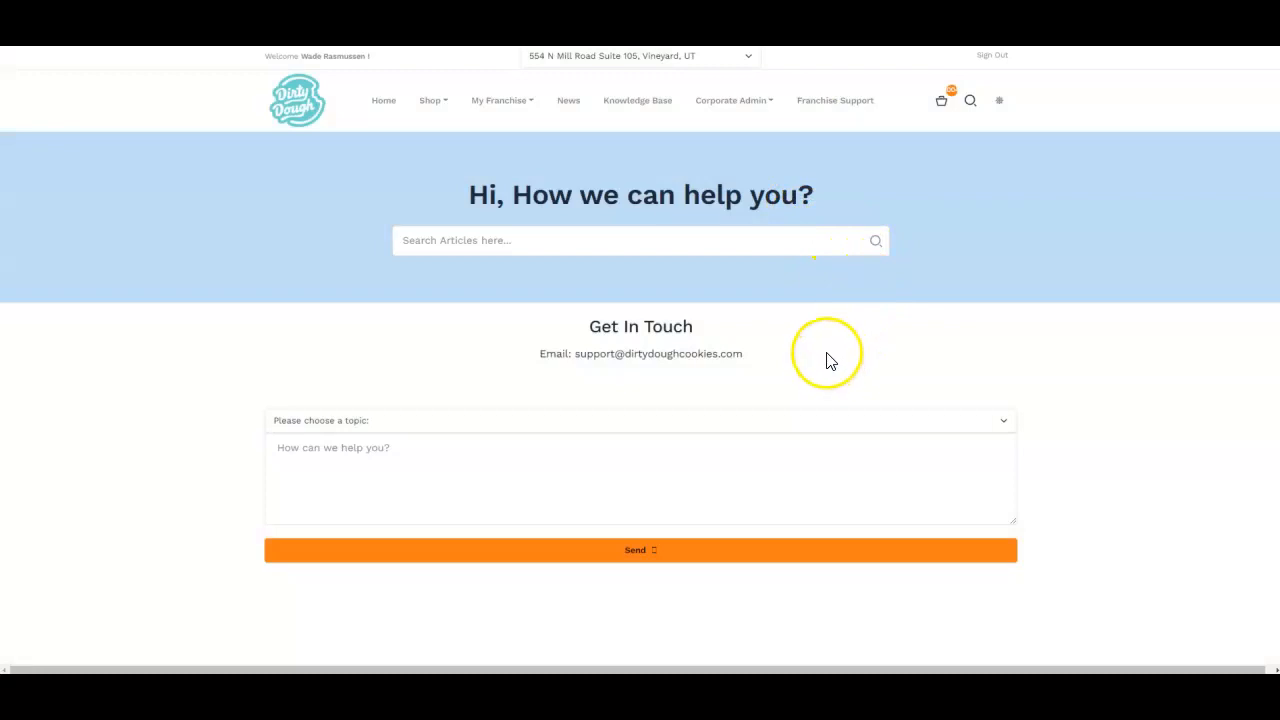
{"action": "scroll", "coordinate": [815, 357], "scroll_direction": "down", "scroll_amount": 1}
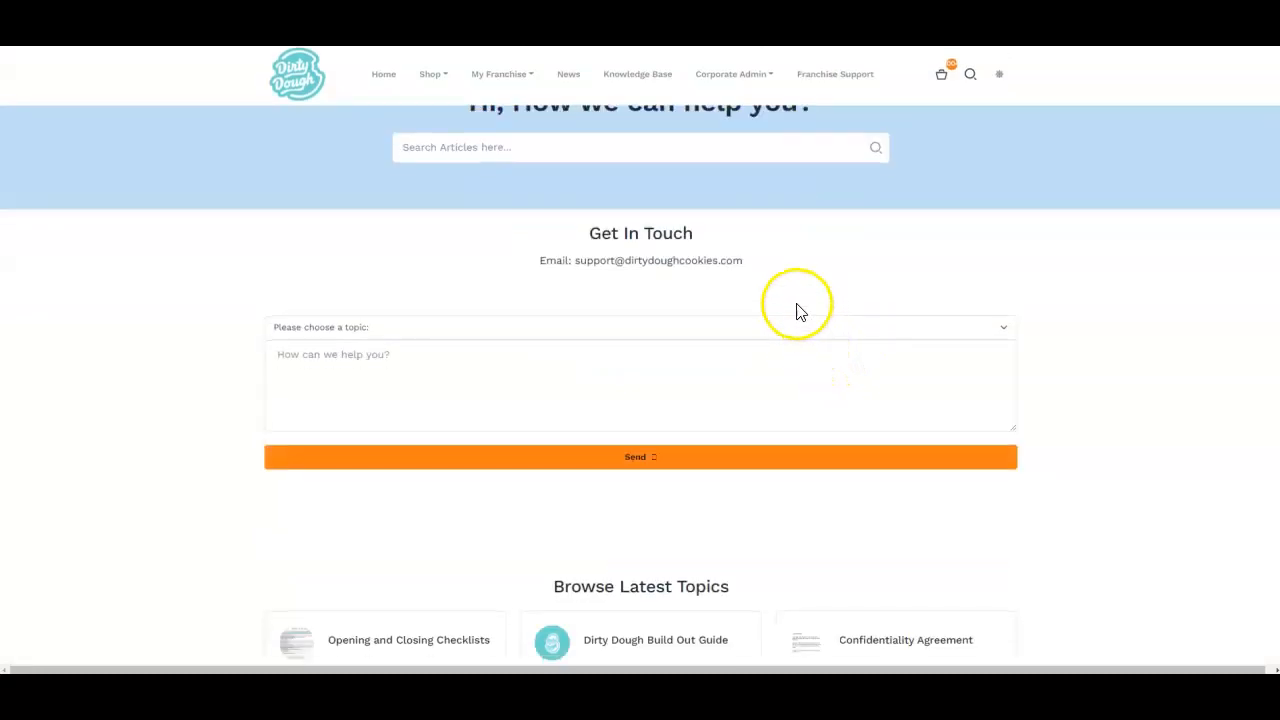
{"action": "left_click", "coordinate": [546, 328]}
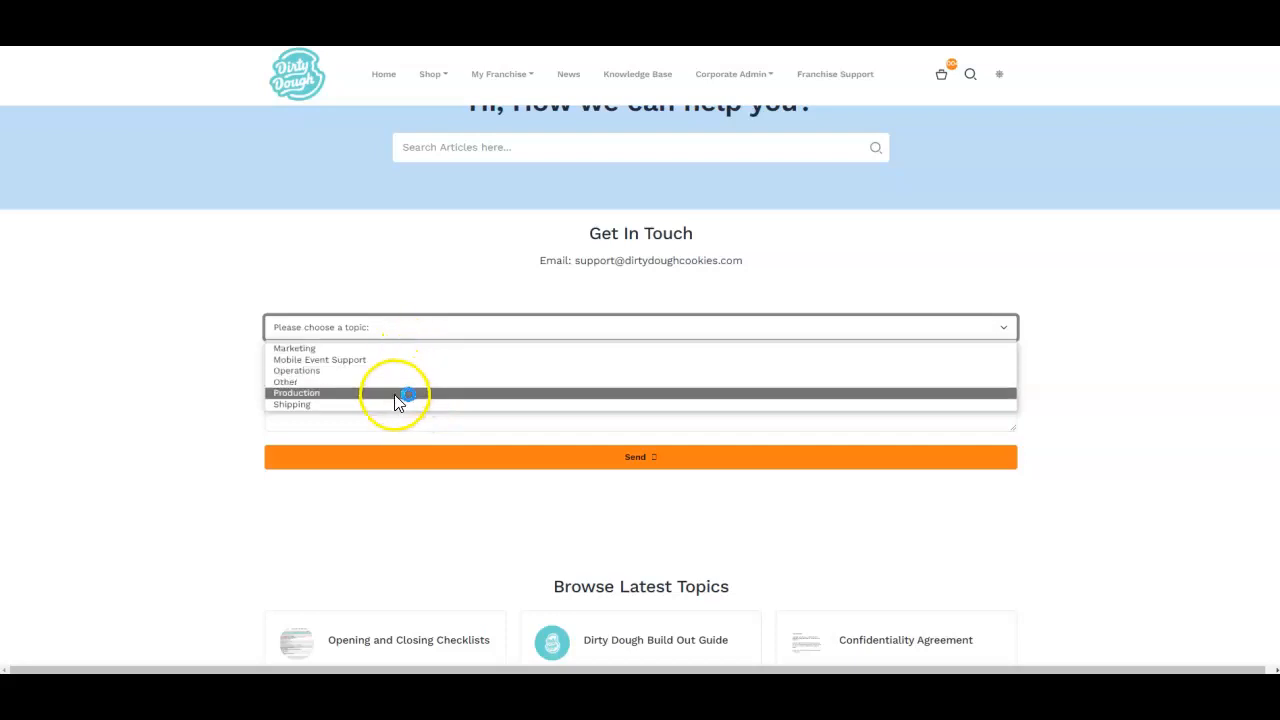
{"action": "left_click", "coordinate": [370, 422]}
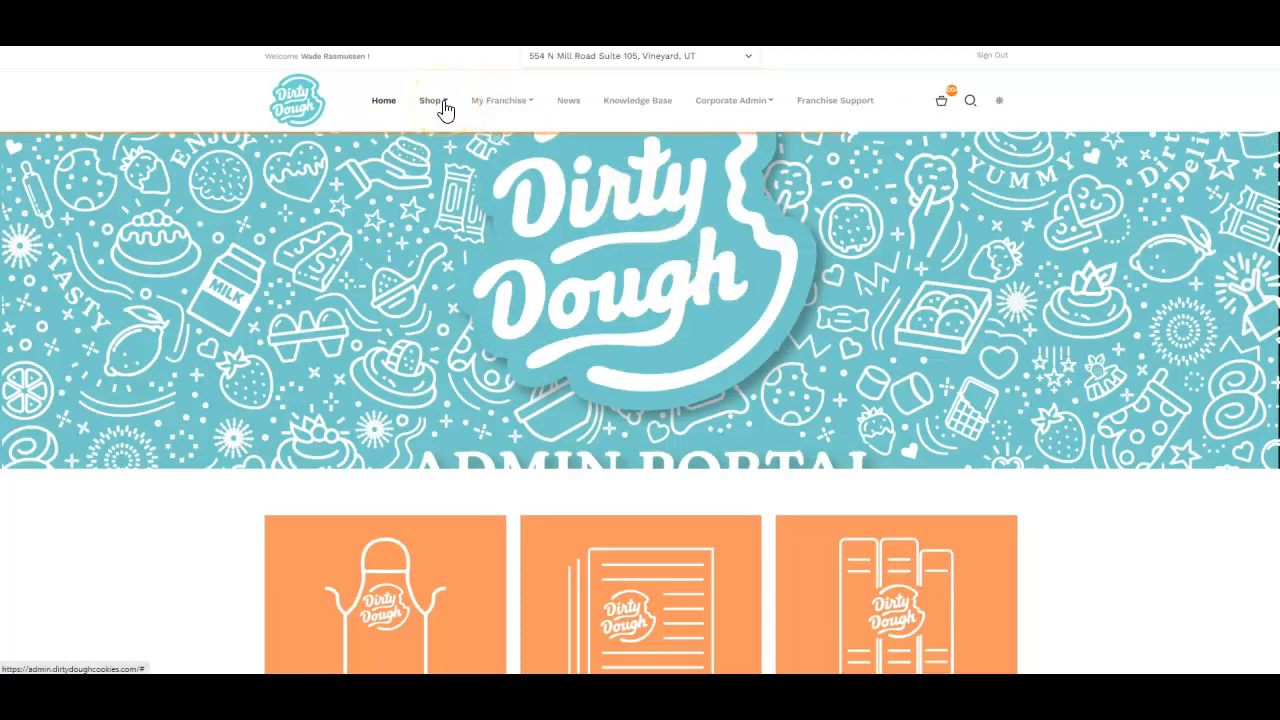
View the store location choices without switching stores, and highlight the welcome greeting with the signed-in account's name.
{"action": "left_click", "coordinate": [710, 62]}
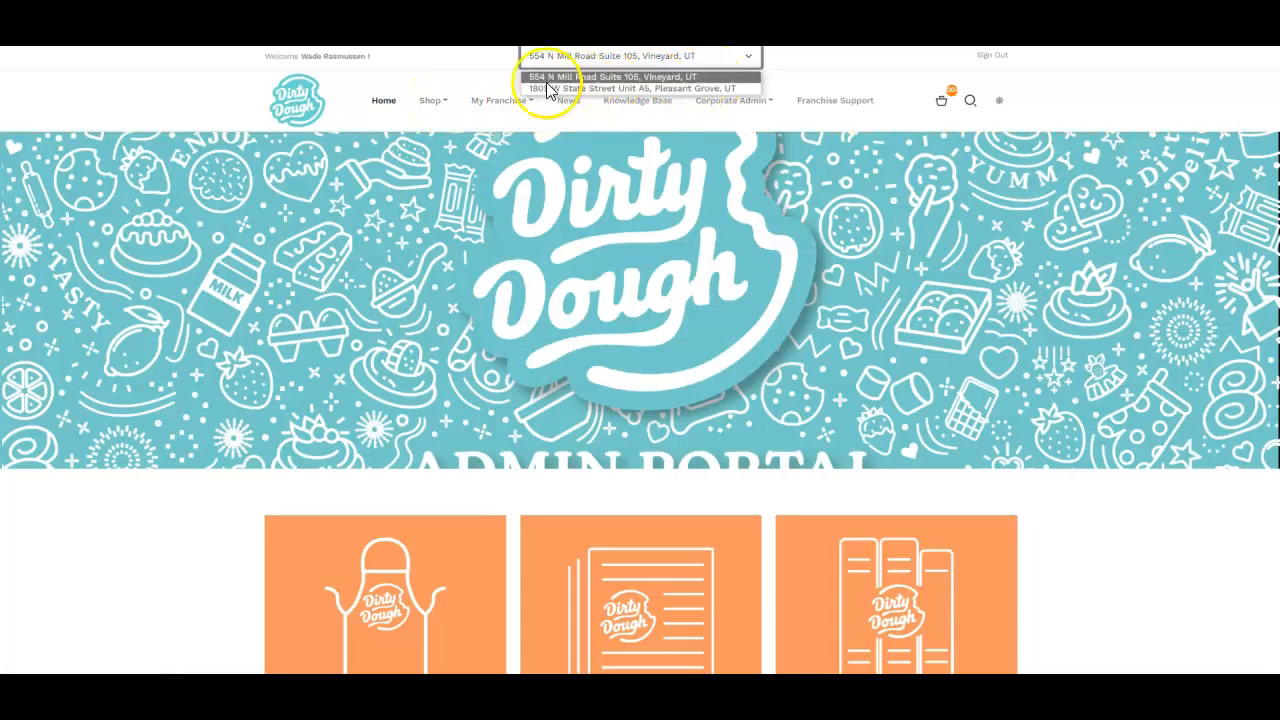
{"action": "left_click", "coordinate": [505, 80]}
{"action": "left_click", "coordinate": [363, 57]}
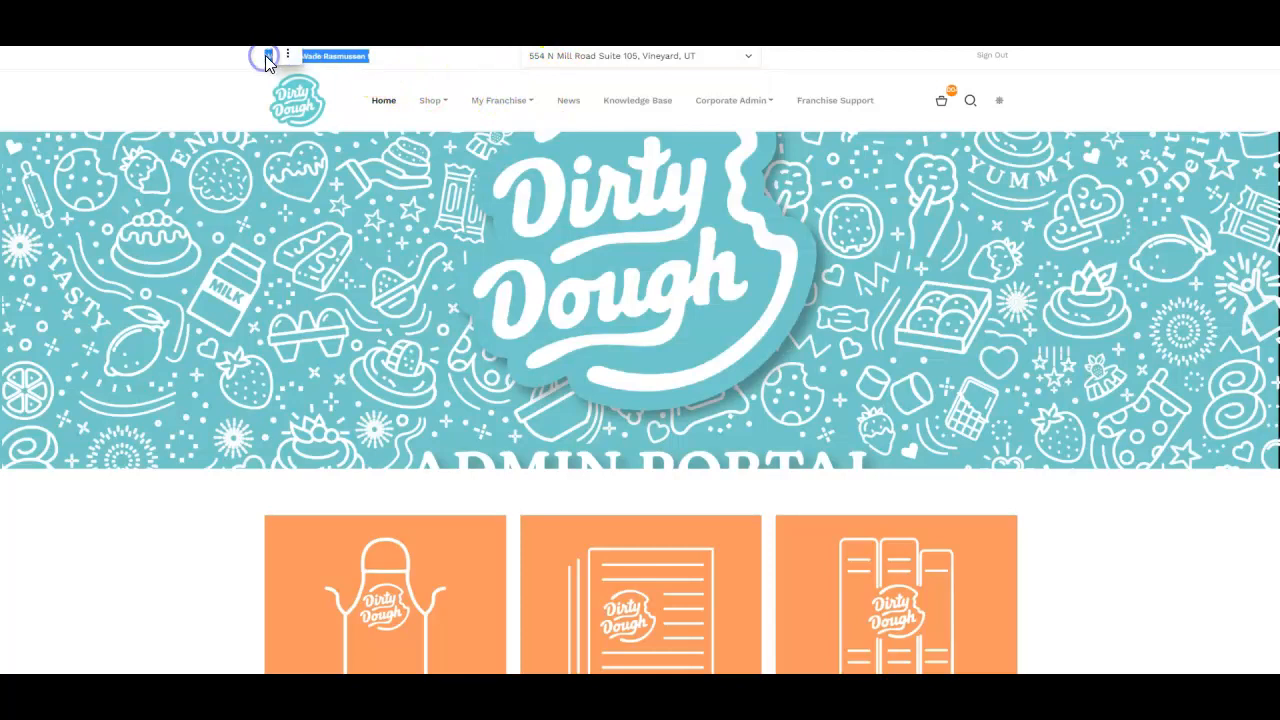
{"action": "left_click", "coordinate": [267, 55]}
{"action": "left_click", "coordinate": [389, 76]}
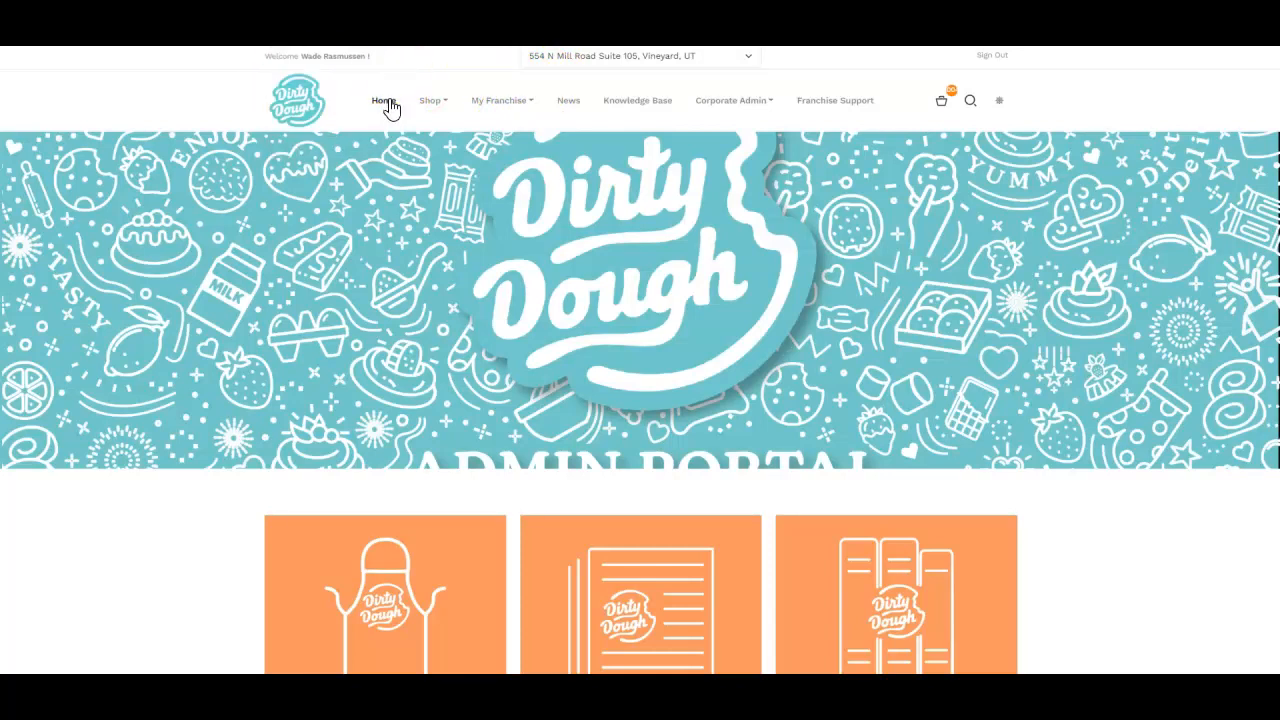
View the Shop categories and the My Franchise options from the home page without opening any of them.
{"action": "left_click", "coordinate": [432, 101]}
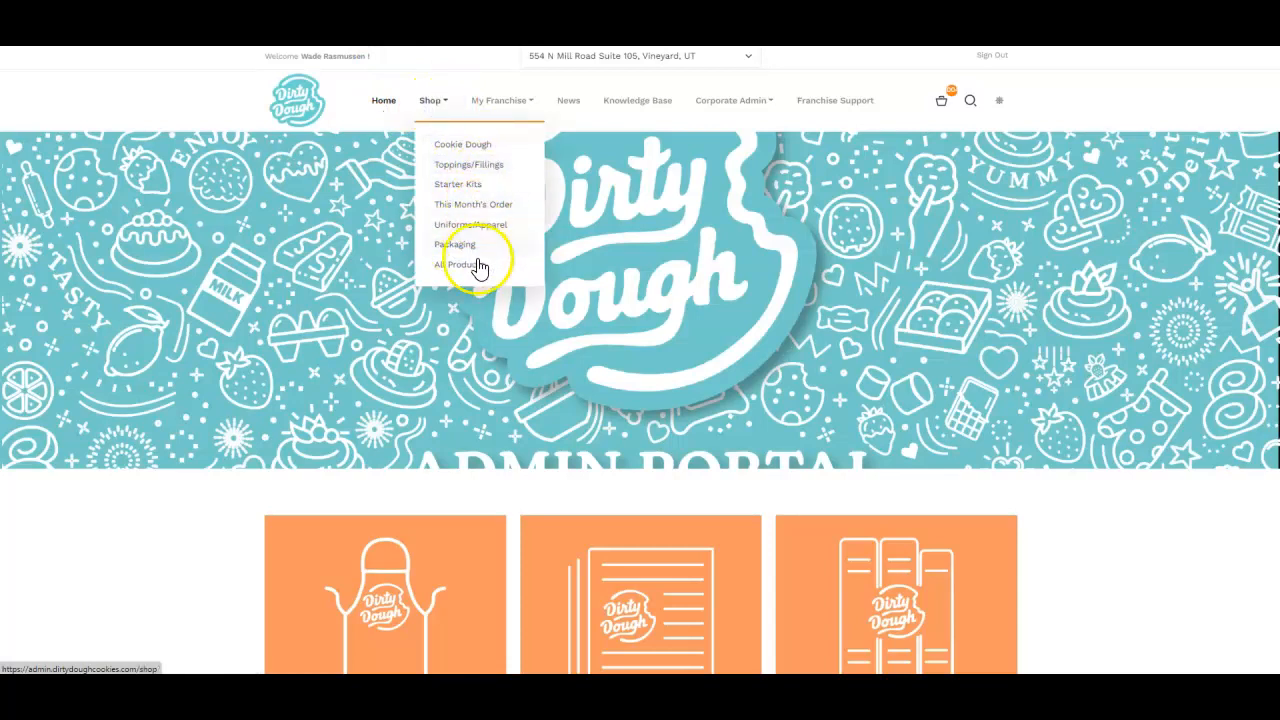
{"action": "left_click", "coordinate": [535, 101]}
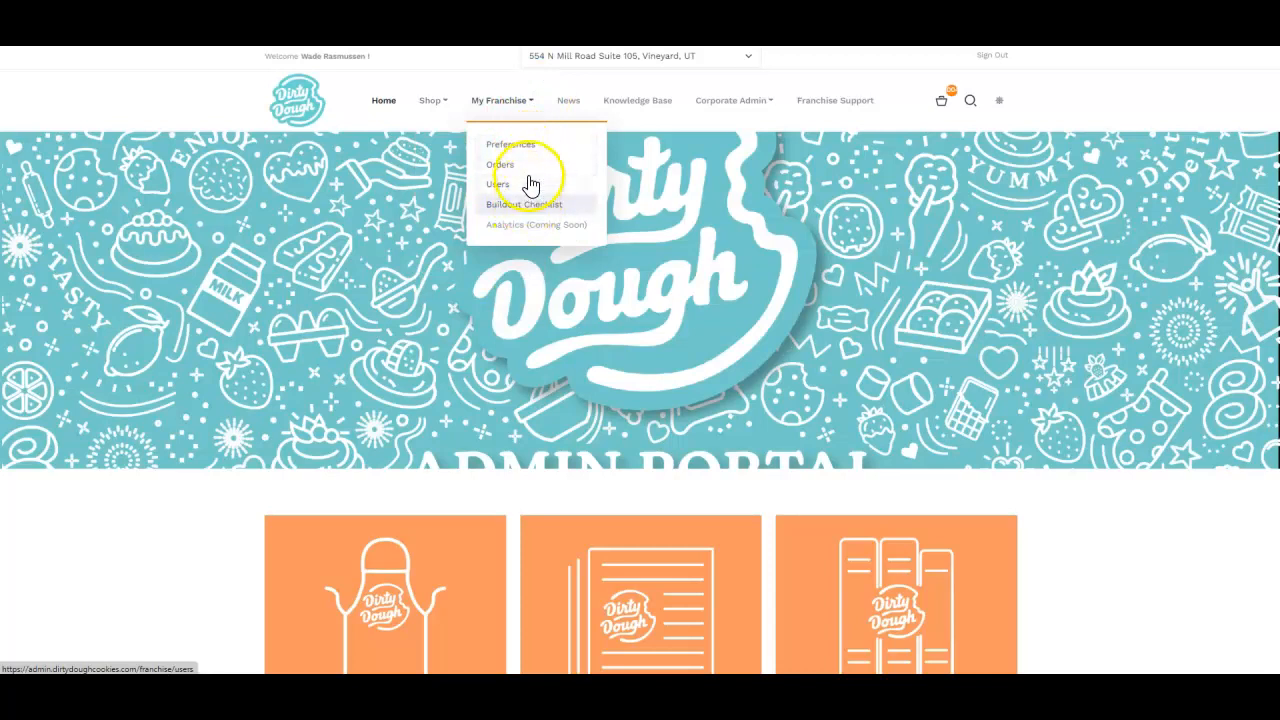
{"action": "left_click", "coordinate": [645, 118]}
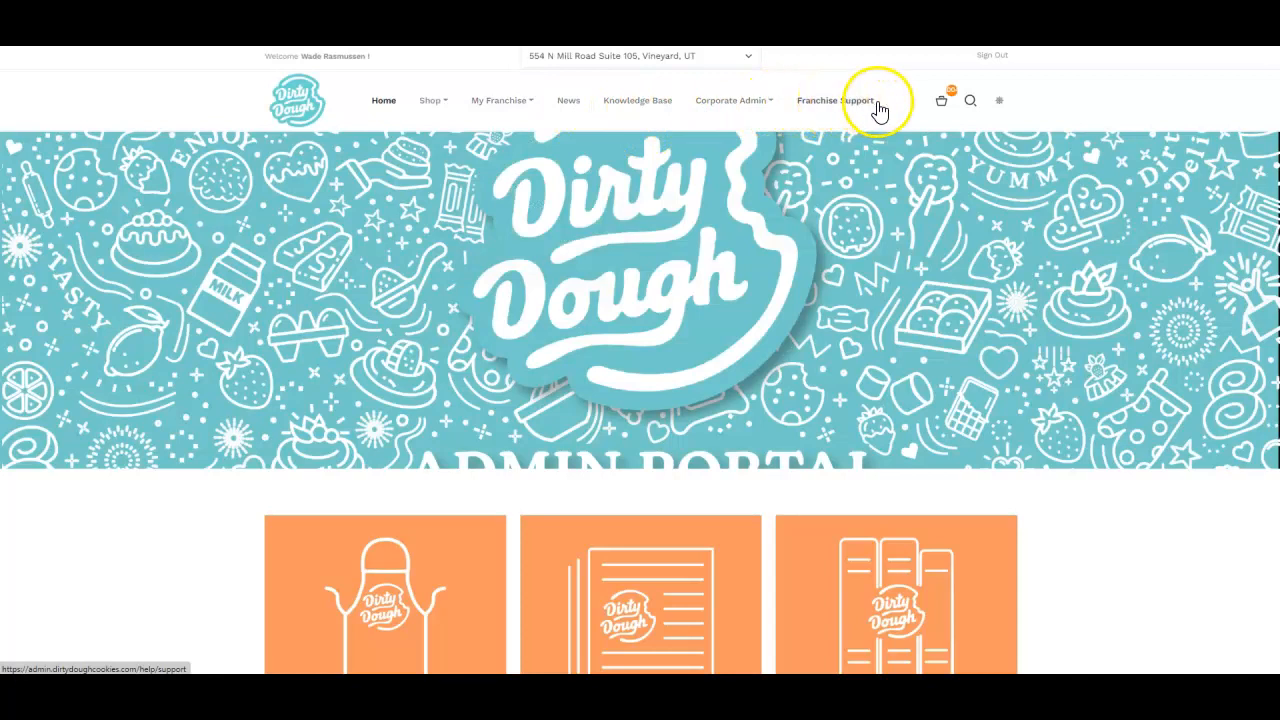
{"action": "left_click", "coordinate": [1000, 102]}
{"action": "left_click", "coordinate": [1000, 102]}
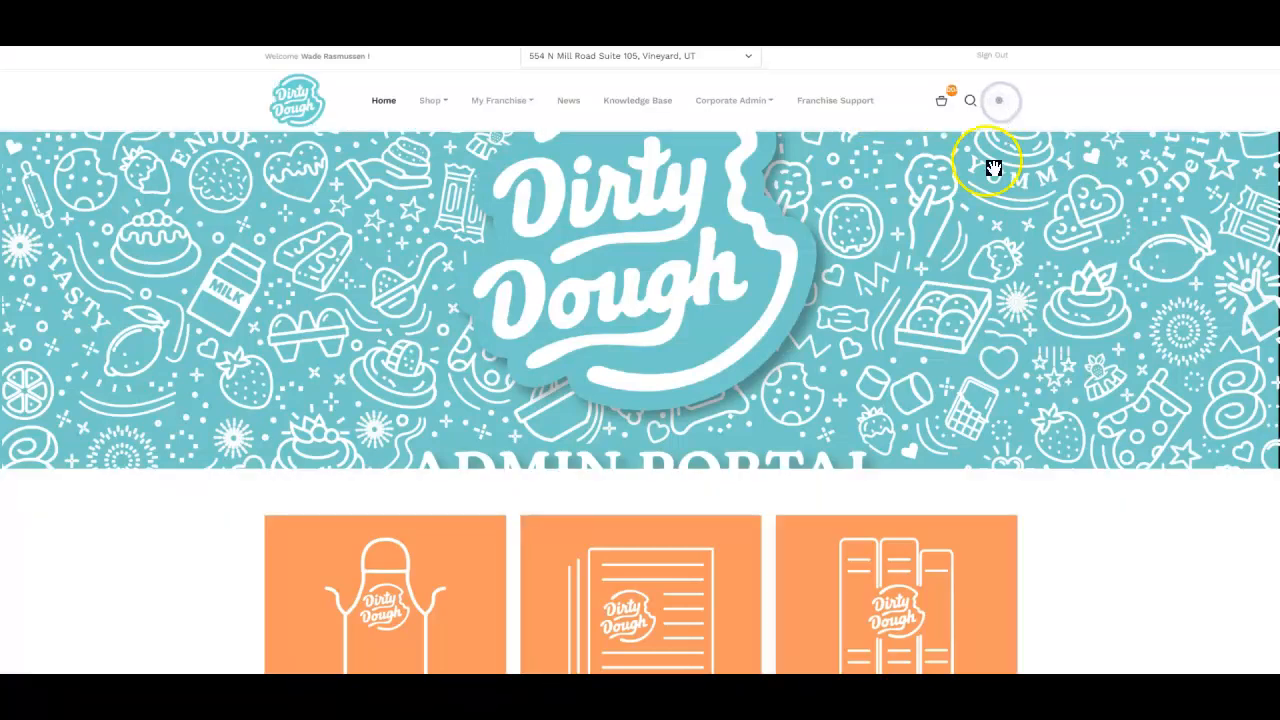
Look over the home page down to the Latest News, Quick Links and Franchisee Support sections, and return to its beginning.
{"action": "scroll", "coordinate": [929, 214], "scroll_direction": "down", "scroll_amount": 5}
{"action": "scroll", "coordinate": [755, 187], "scroll_direction": "down", "scroll_amount": 6}
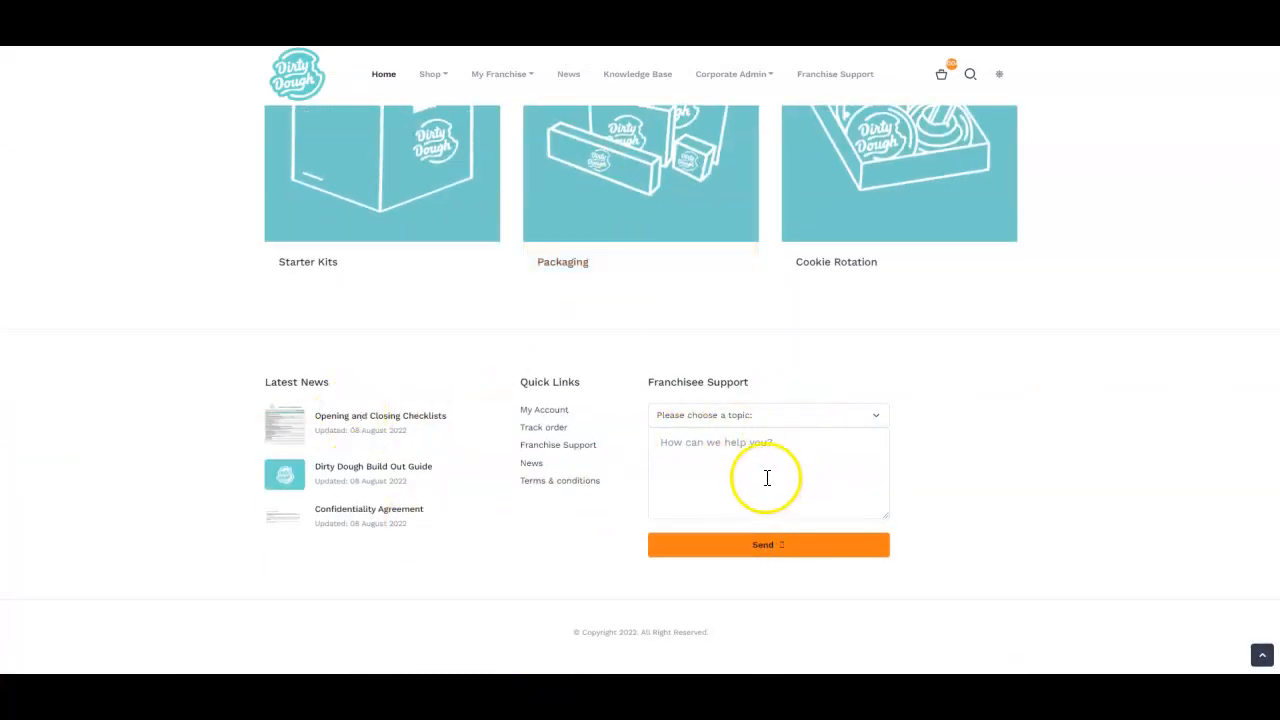
{"action": "scroll", "coordinate": [767, 478], "scroll_direction": "up", "scroll_amount": 11}
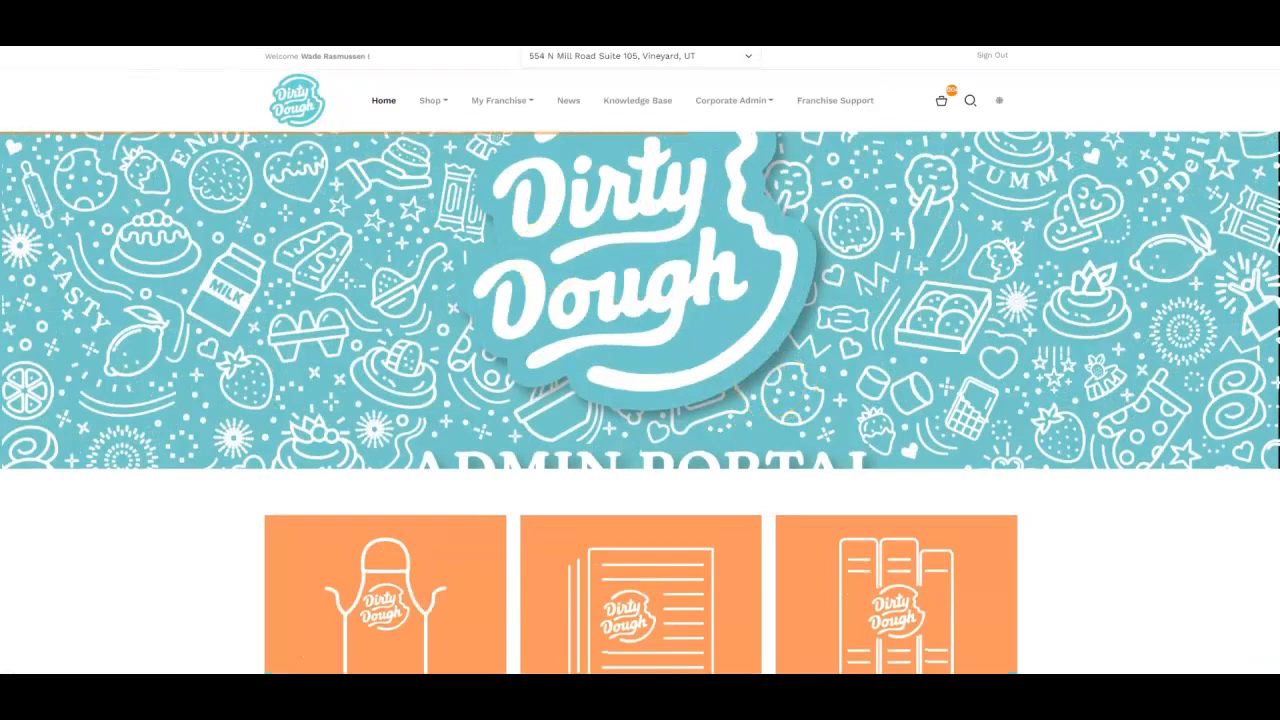